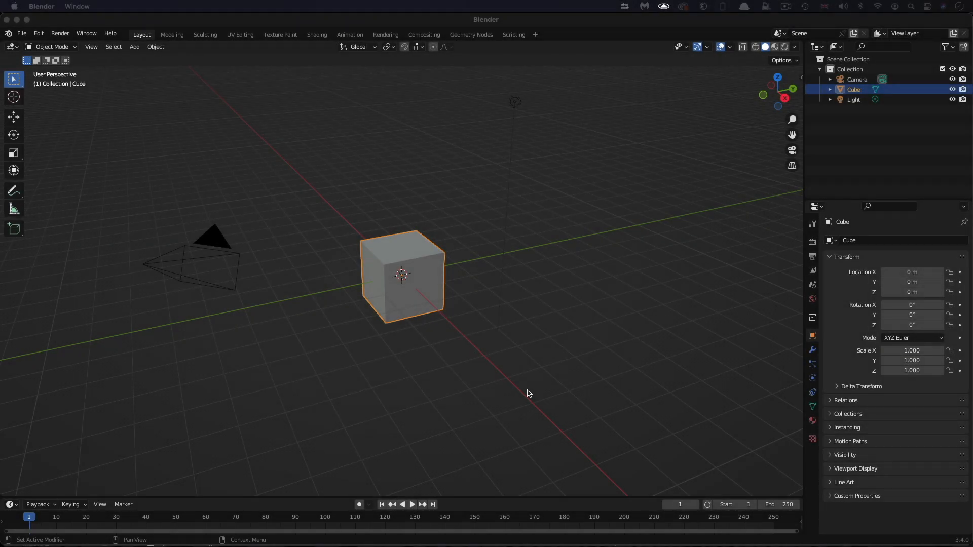
- Set the scene's end frame to 750 and delete the default cube
double_click(788, 505)
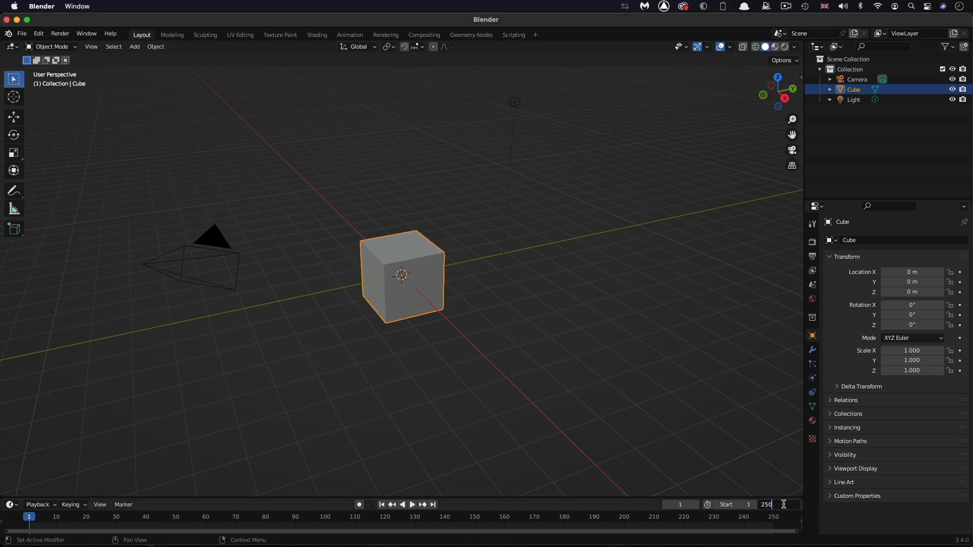
left_click_drag(784, 505, 738, 505)
type("75")
key("Return")
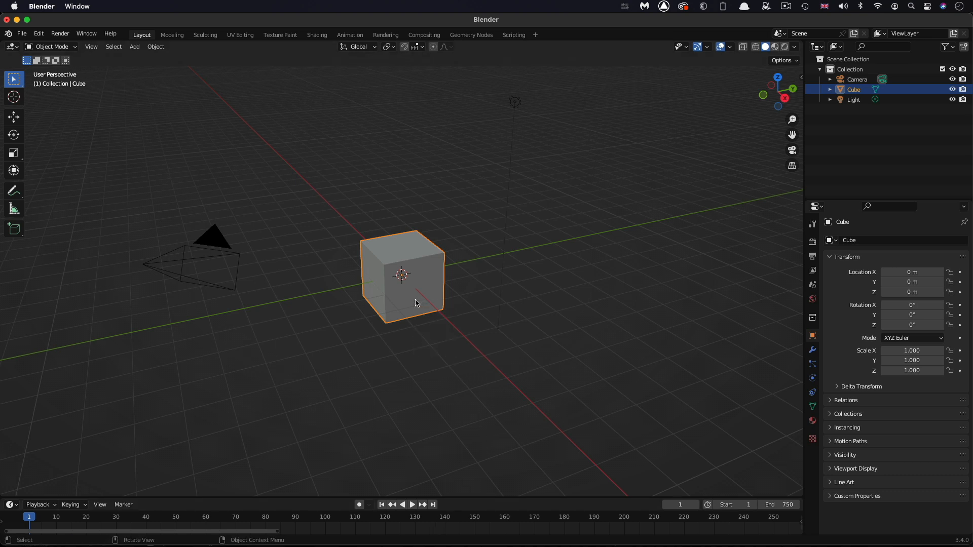
key("Delete")
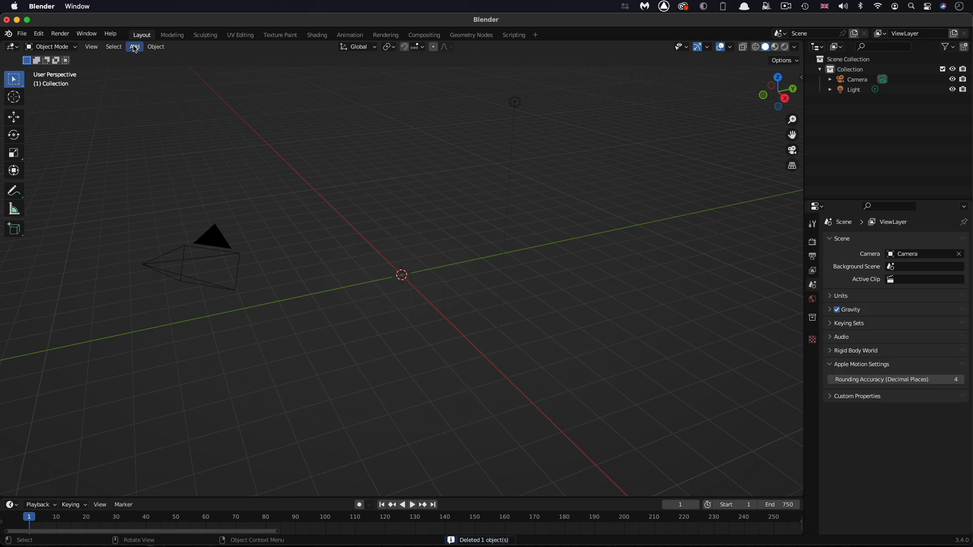
- Add a cylinder at the origin with Y rotation 90°, depth 2 m and radius 3 m
left_click(135, 47)
mouse_move(152, 58)
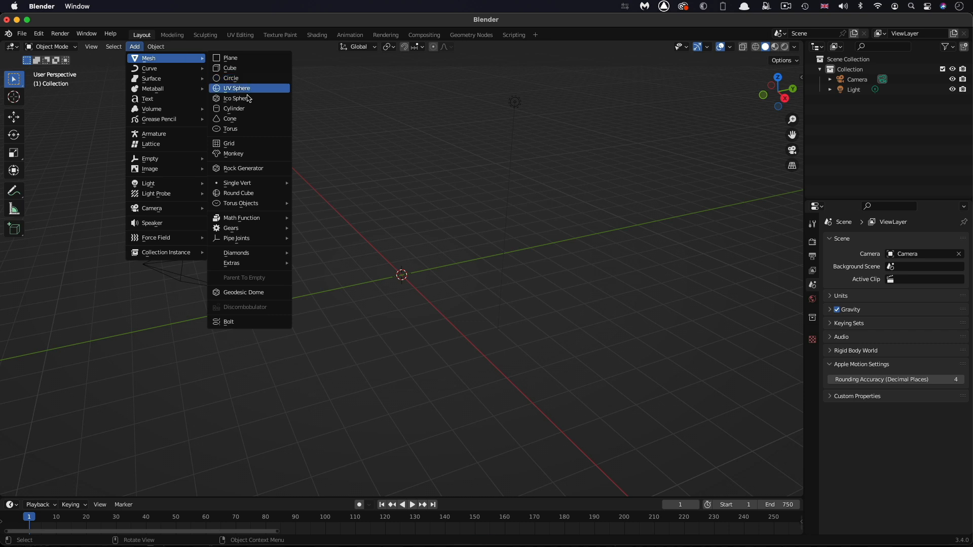
left_click(246, 109)
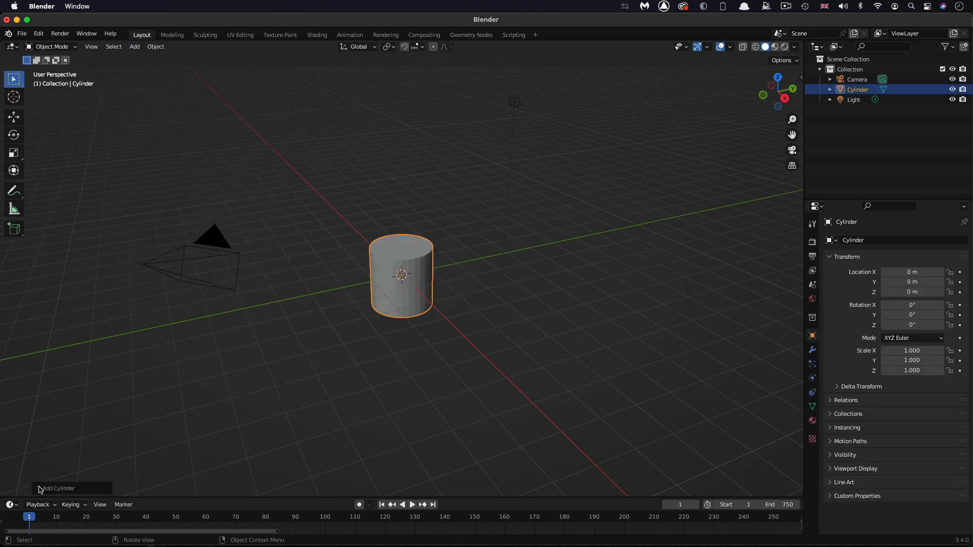
left_click(40, 488)
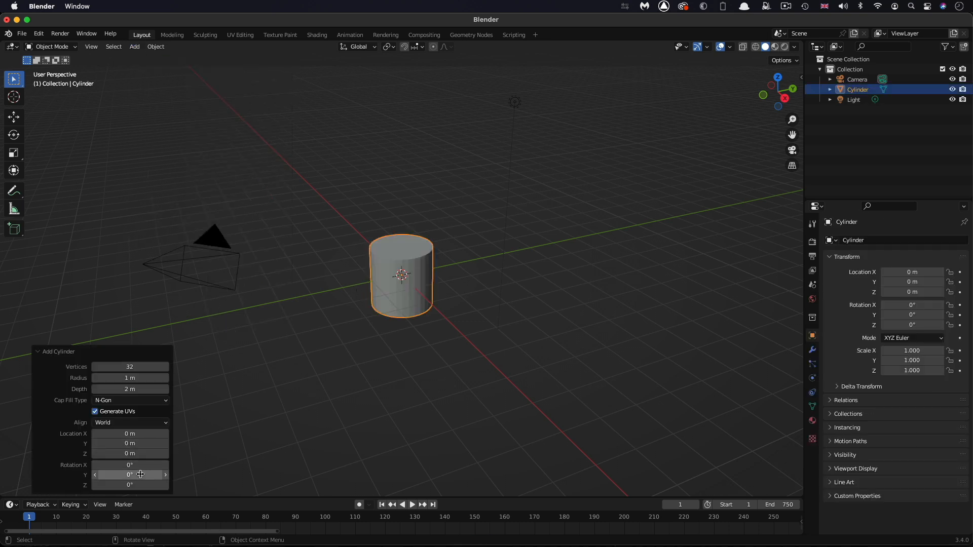
left_click(140, 474)
type("90")
key("Return")
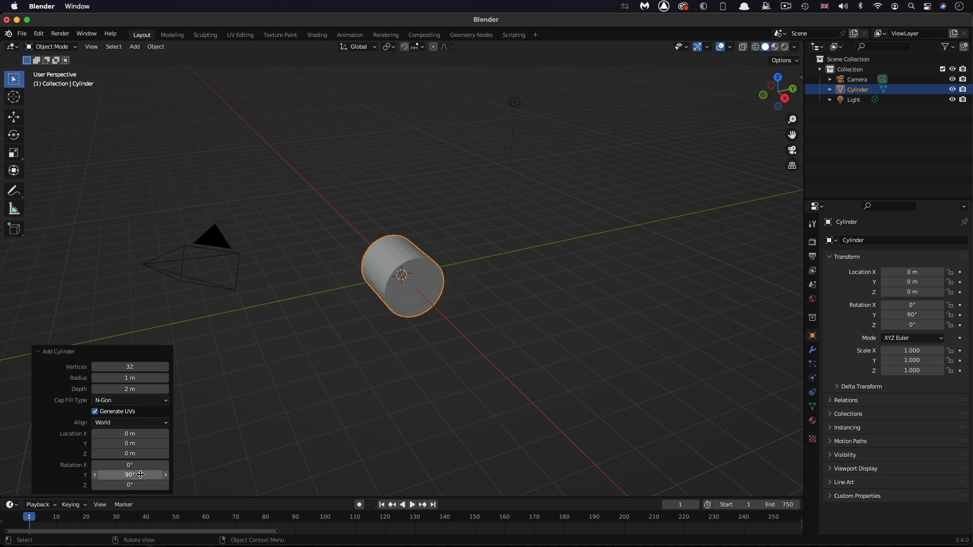
left_click(145, 389)
key("Return")
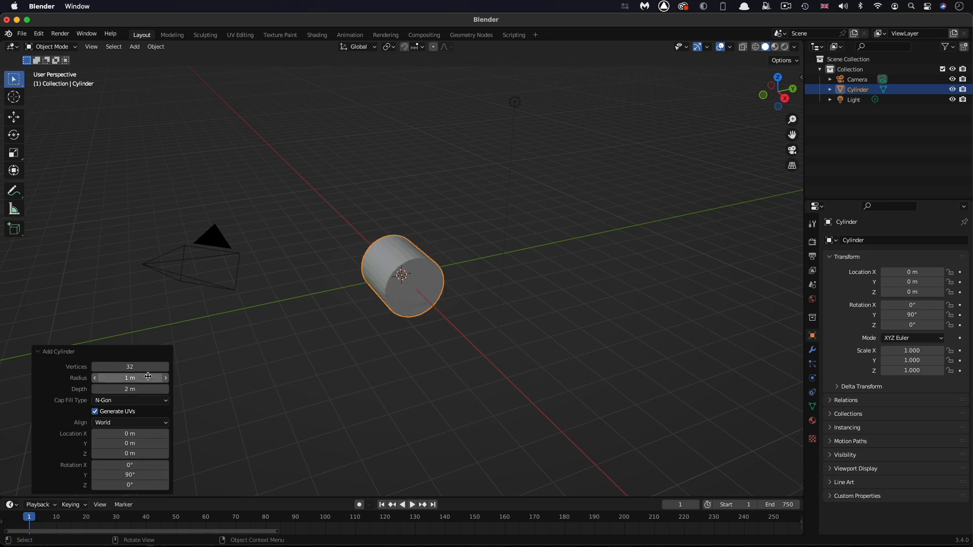
left_click(148, 378)
type("3")
key("Return")
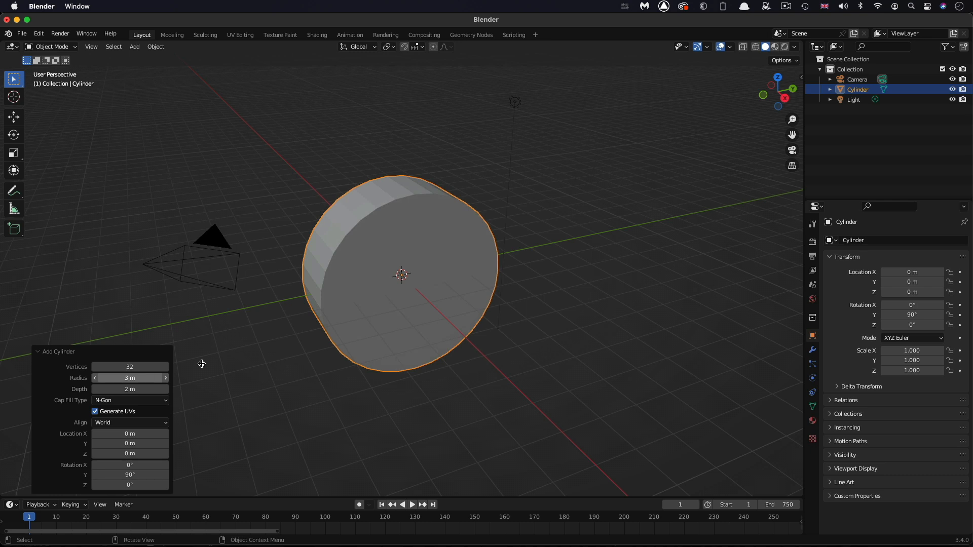
left_click(52, 47)
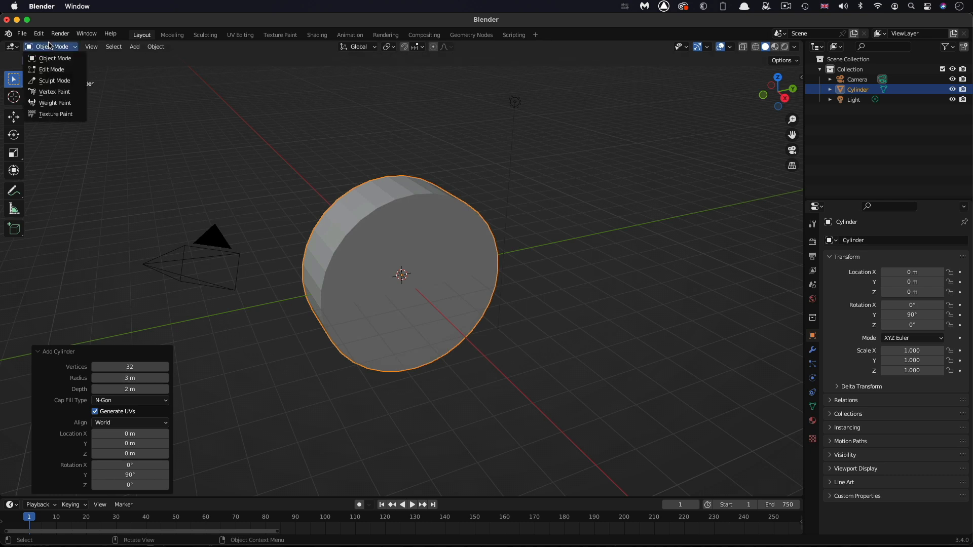
- In Edit Mode keep only the front cap face, deleting the side faces to leave a flat disc
left_click(53, 73)
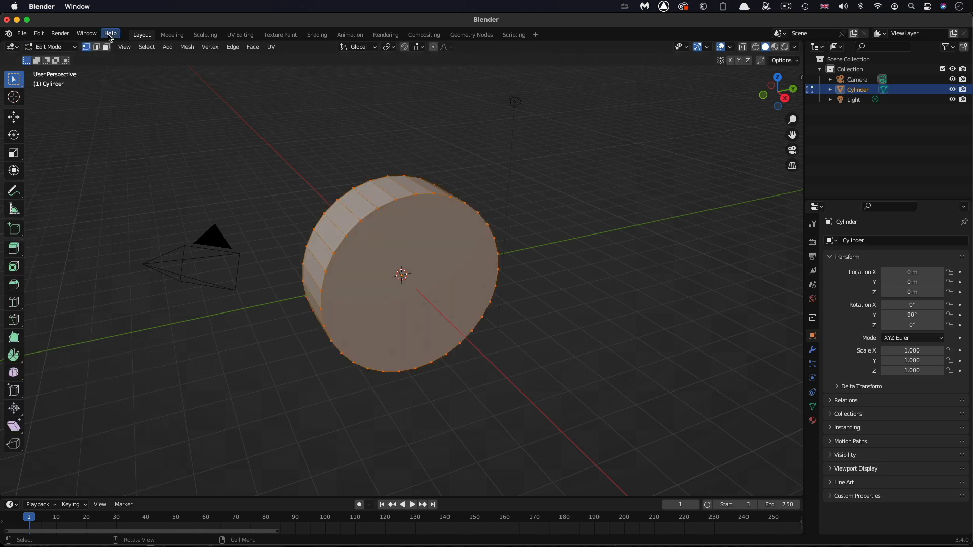
left_click(106, 47)
left_click(430, 246)
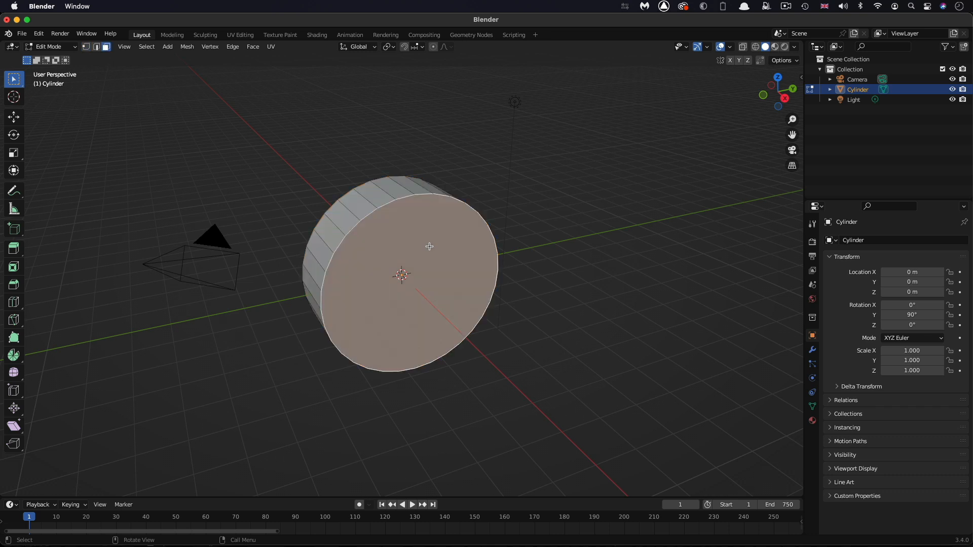
left_click(146, 46)
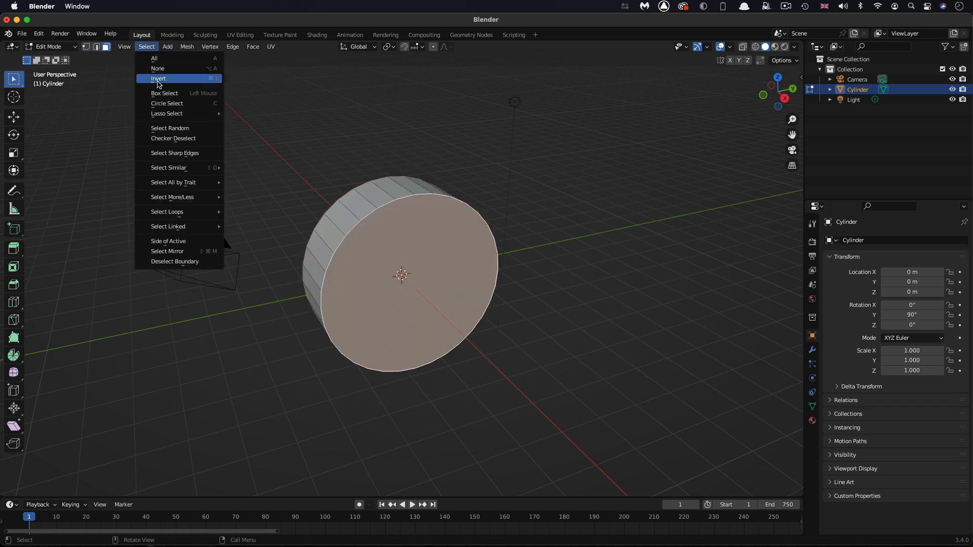
left_click(158, 79)
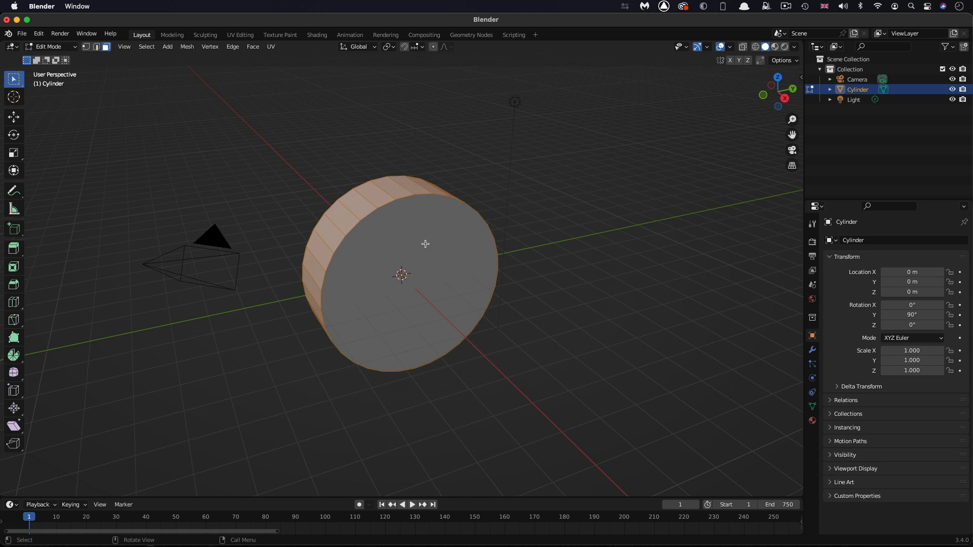
key("x")
left_click(420, 267)
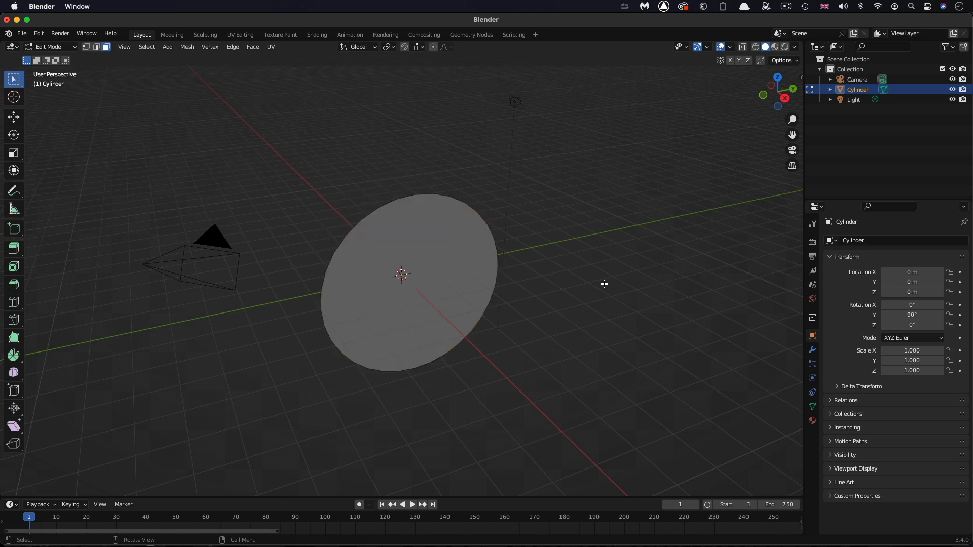
scroll(604, 283, "left", 5)
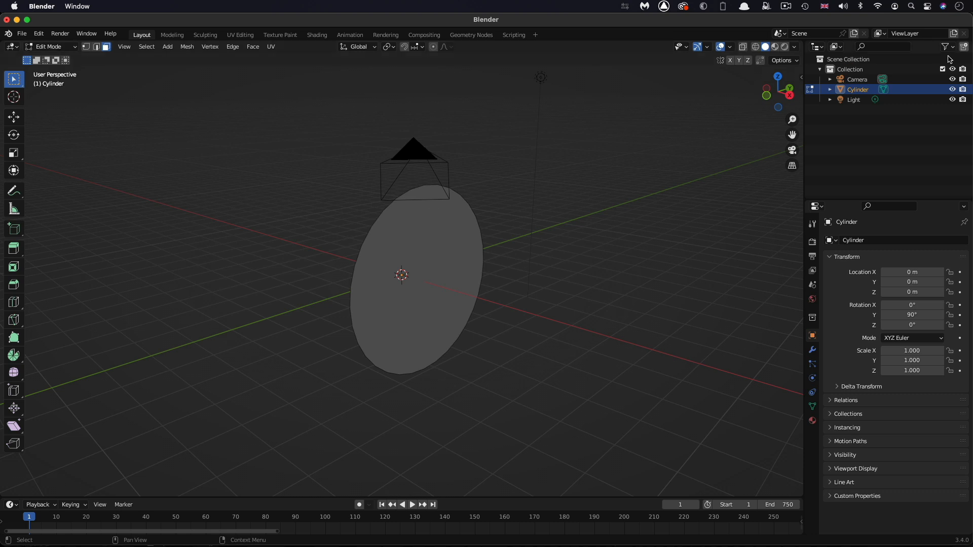
- Rename the disc object to Emitter and return to Object Mode
double_click(856, 90)
type("Emitter")
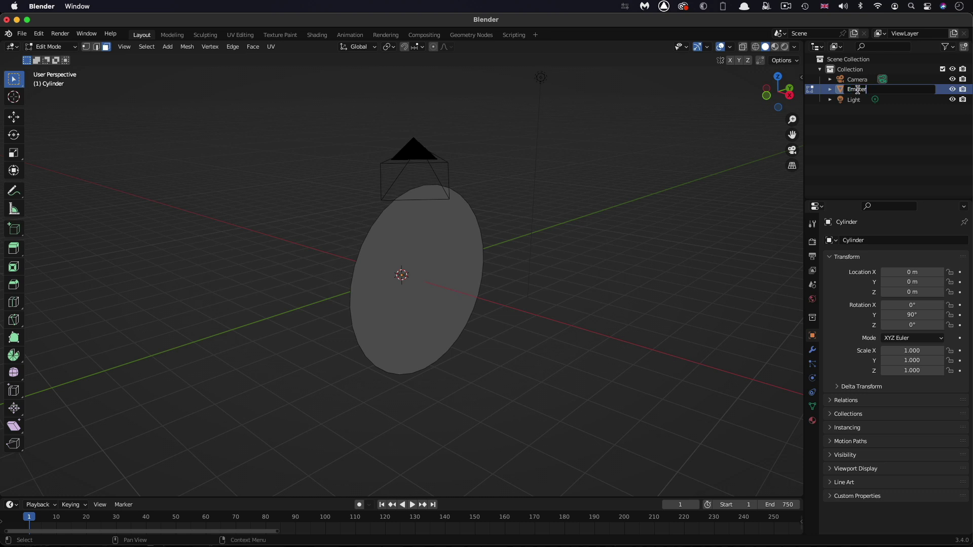
key("Return")
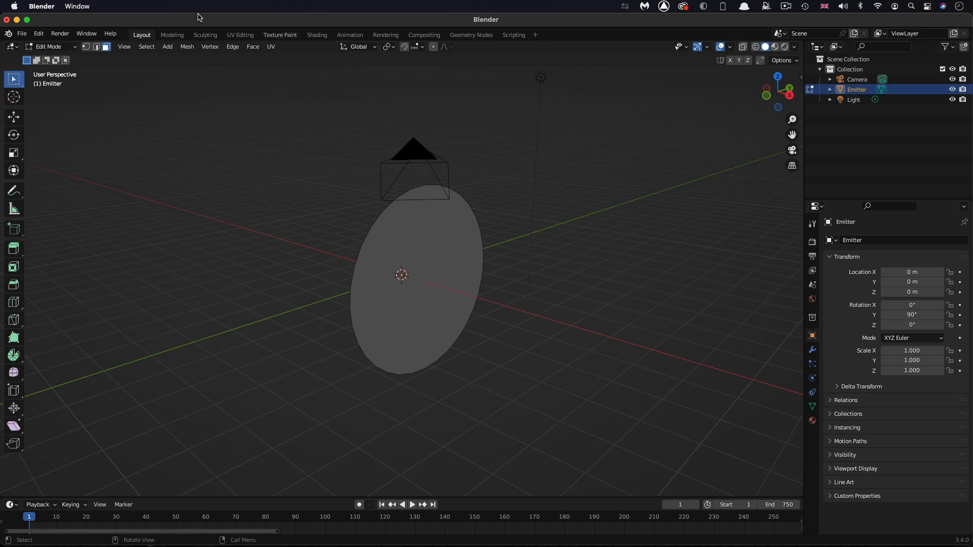
left_click(53, 46)
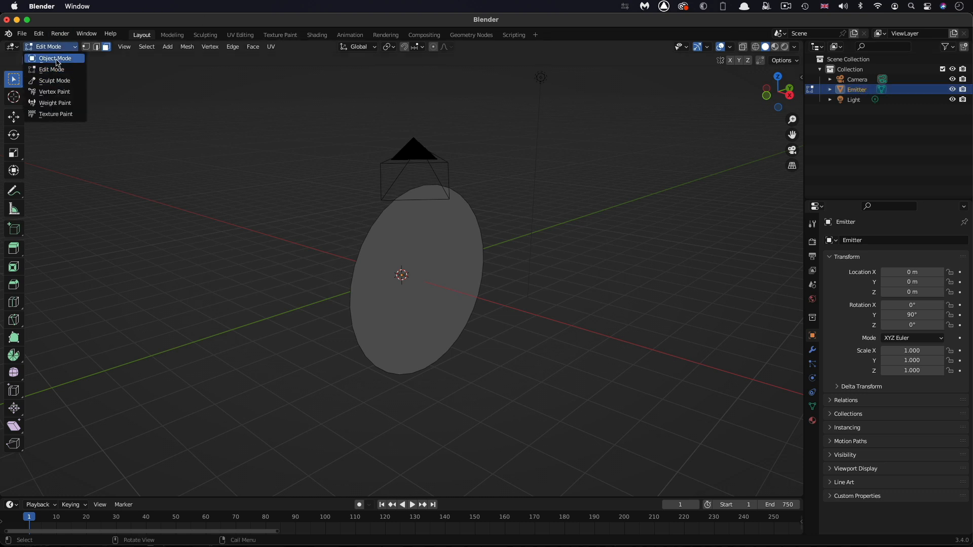
left_click(54, 59)
scroll(571, 144, "down", 1)
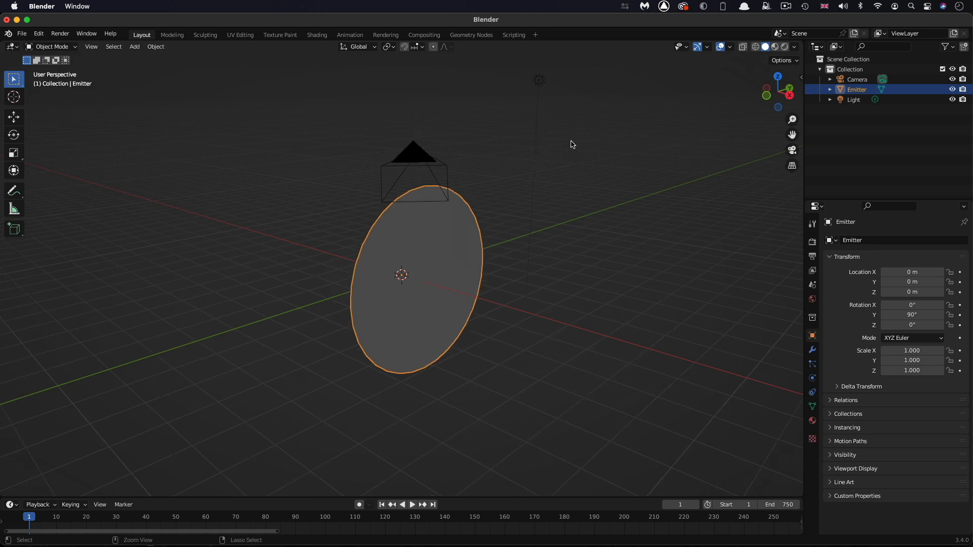
scroll(572, 144, "down", 4)
scroll(572, 144, "up", 2)
left_click(136, 47)
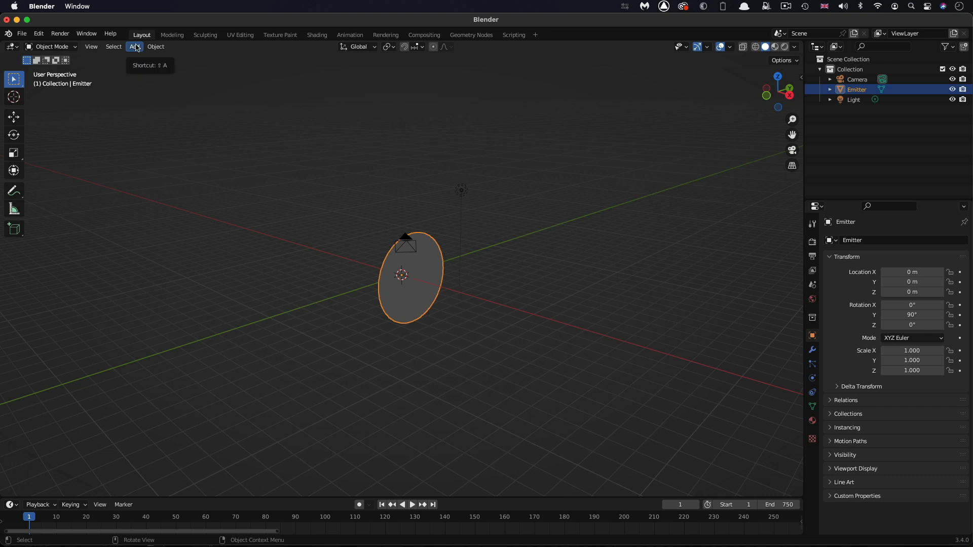
- Add a 20 m plane rotated 90° on X and moved 40 m along Y as a backdrop
left_click(136, 48)
mouse_move(149, 58)
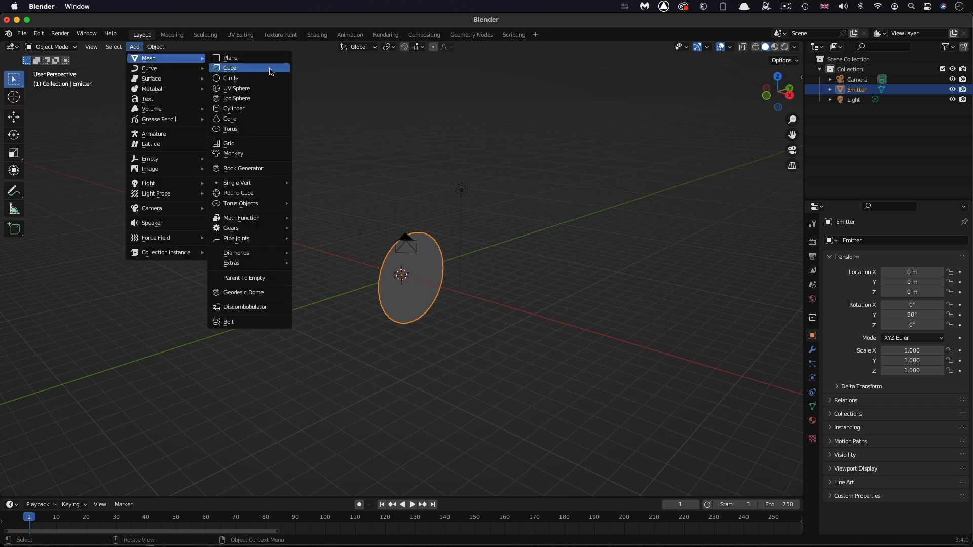
left_click(253, 59)
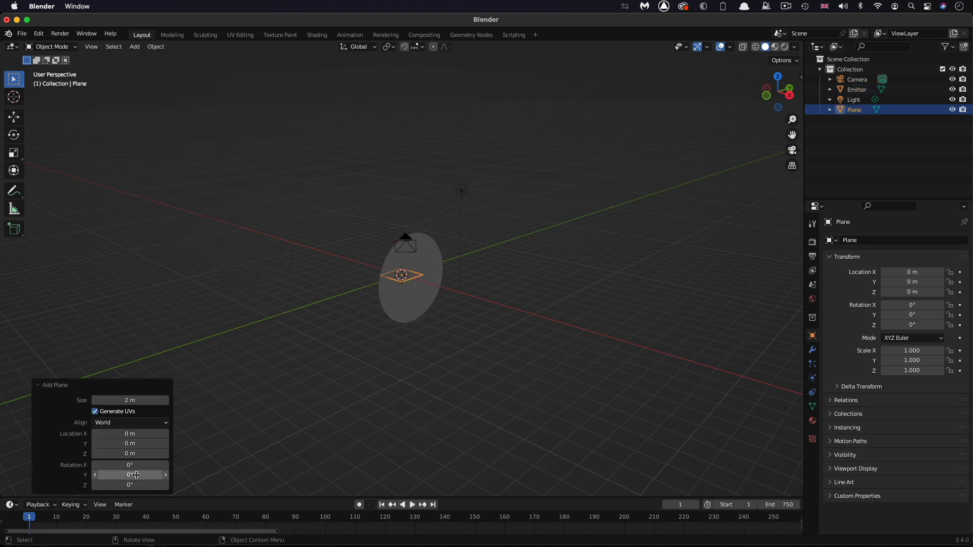
left_click(142, 466)
type("9")
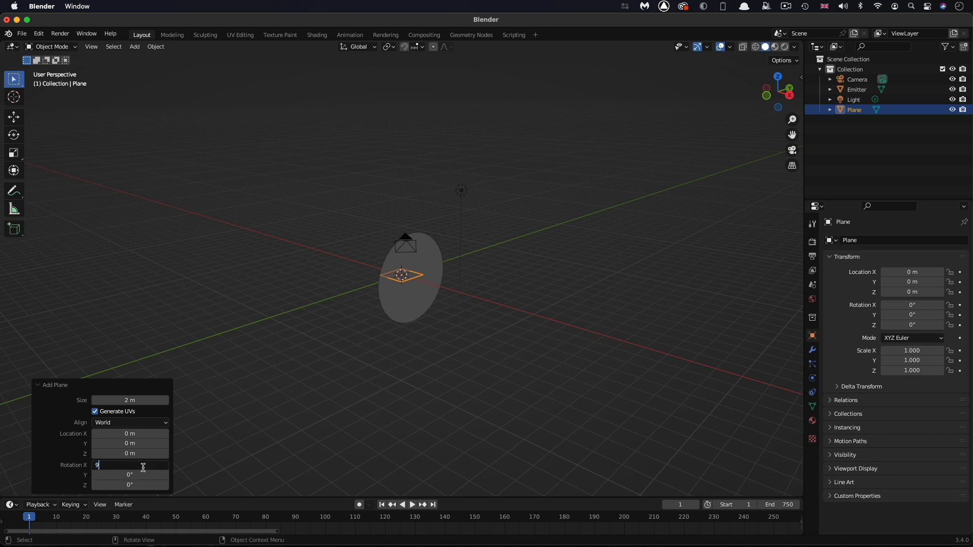
type("0")
key("Return")
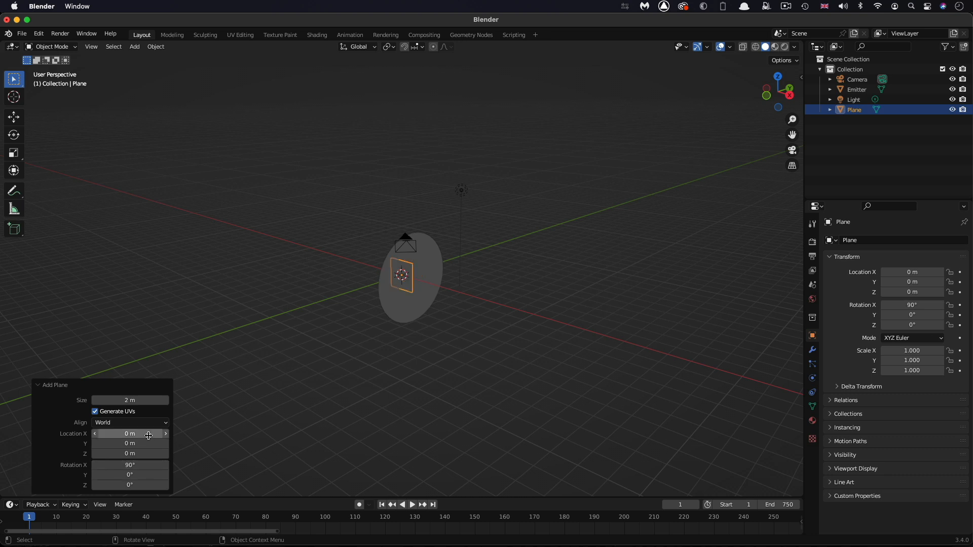
left_click(150, 400)
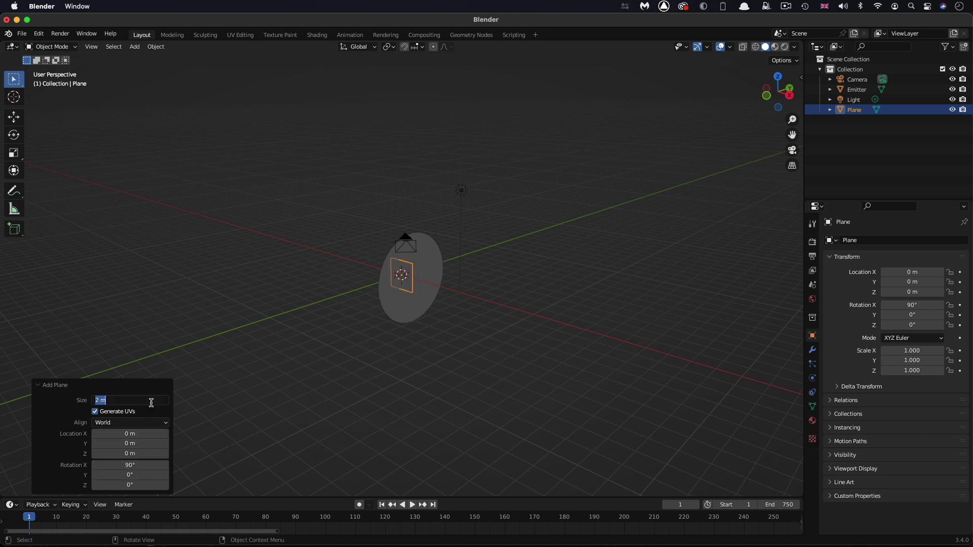
left_click(146, 445)
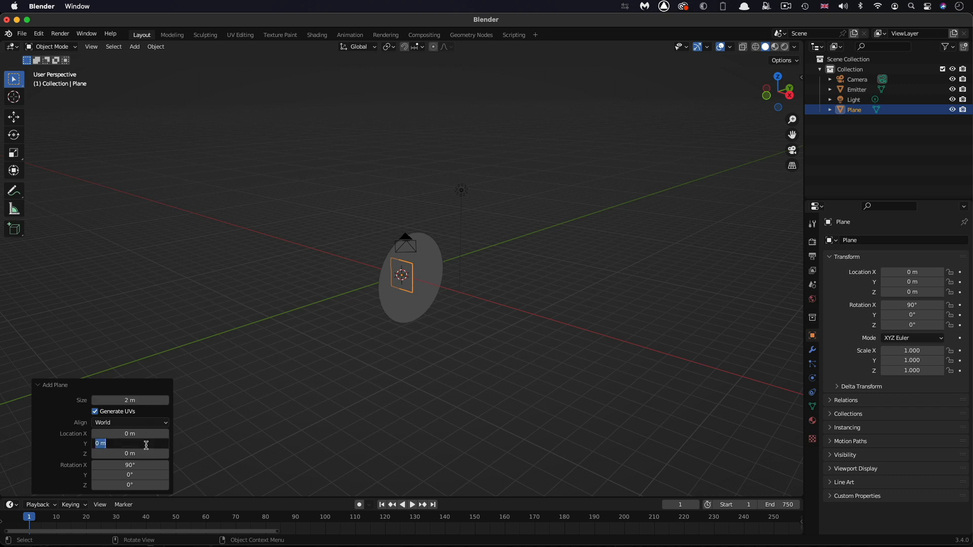
type("40")
key("Return")
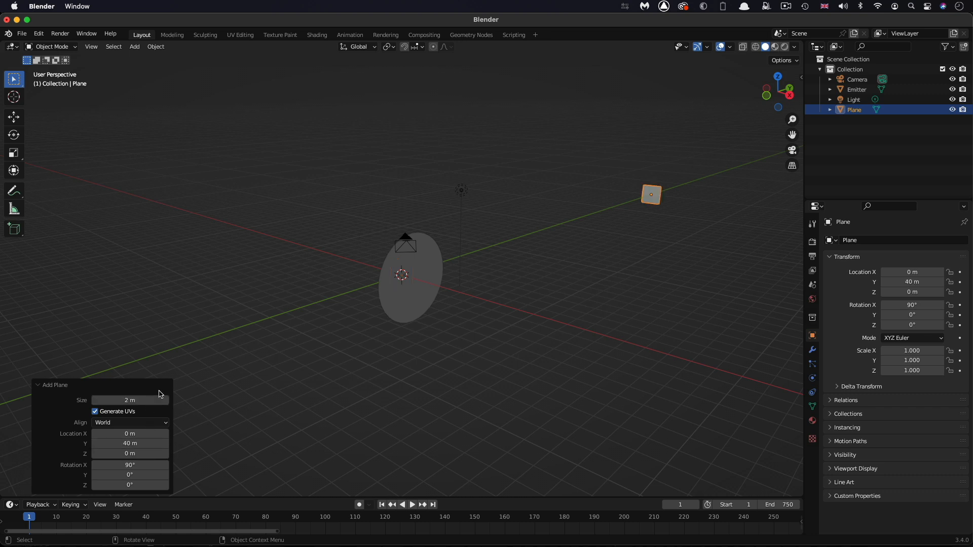
left_click(151, 400)
type("20")
key("Return")
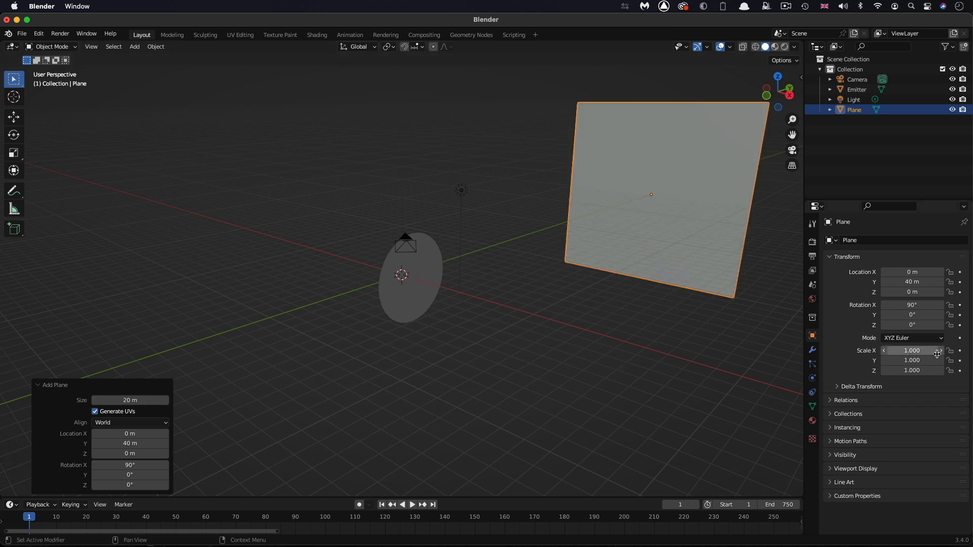
- Stretch the backdrop plane to 1.4 on X scale
left_click(935, 350)
type("1.4")
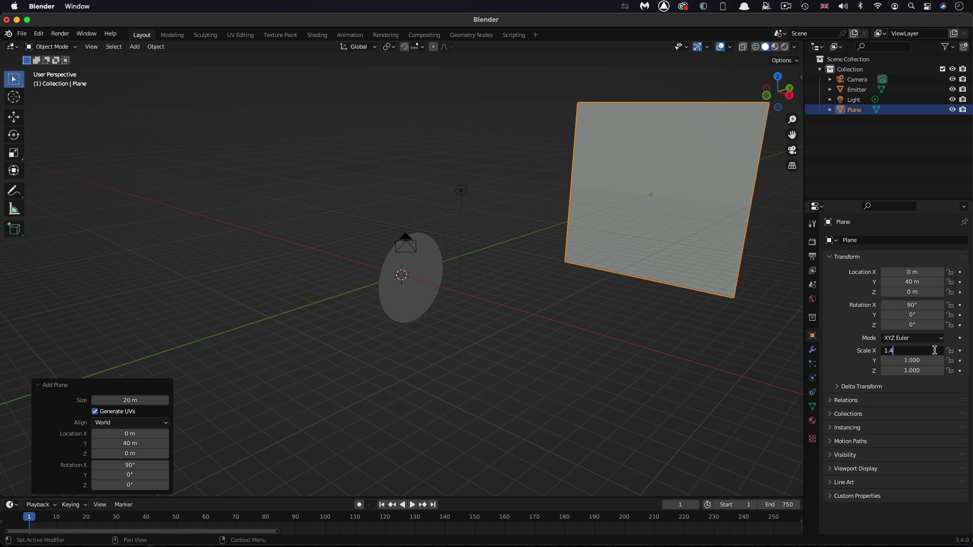
key("Return")
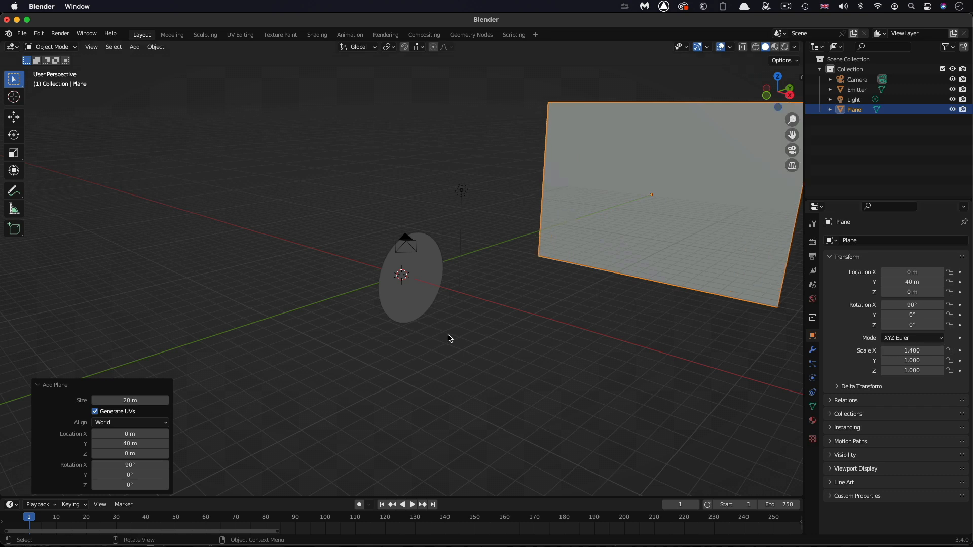
scroll(452, 339, "down", 3, "ctrl")
scroll(453, 339, "up", 1, "ctrl")
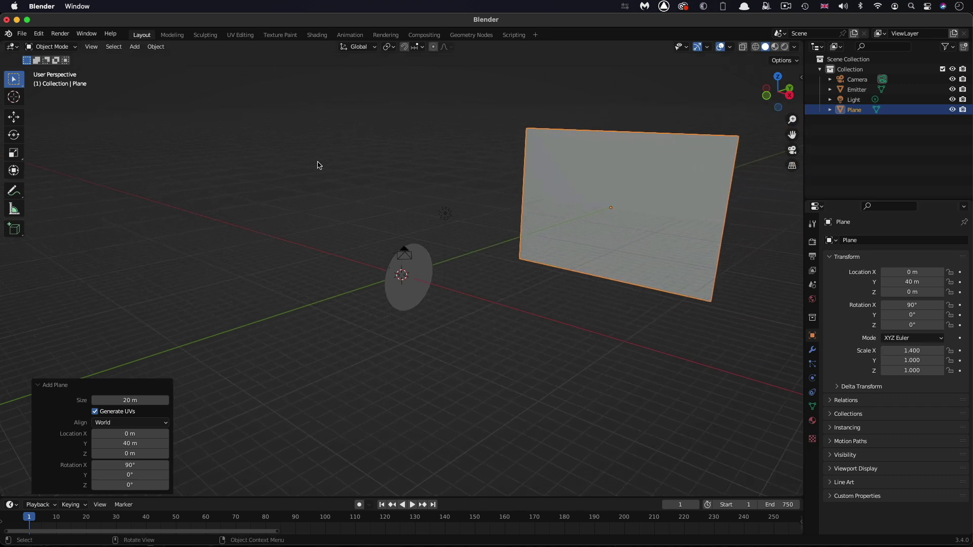
- In the Shading workspace give the plane a new material with an image texture node
left_click(316, 35)
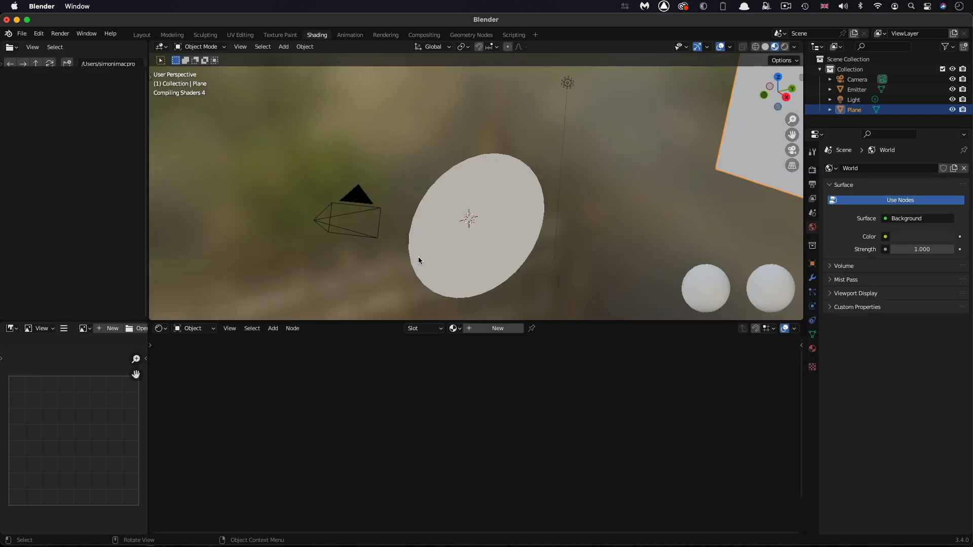
left_click(498, 328)
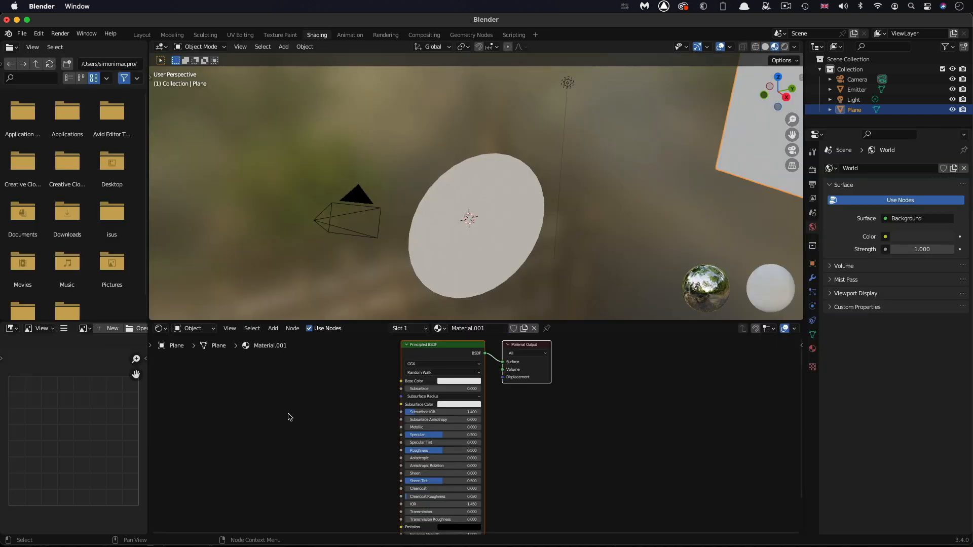
left_click(273, 329)
mouse_move(290, 384)
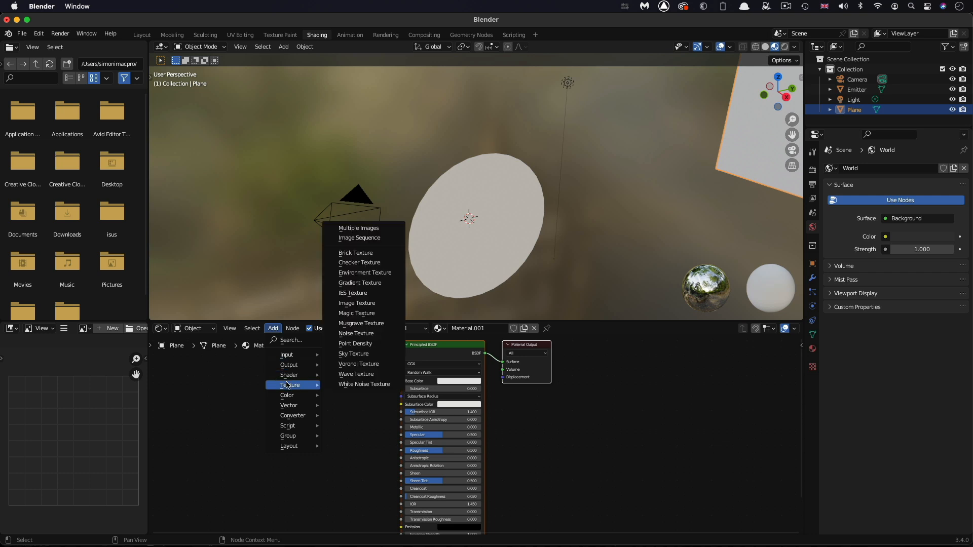
left_click(368, 304)
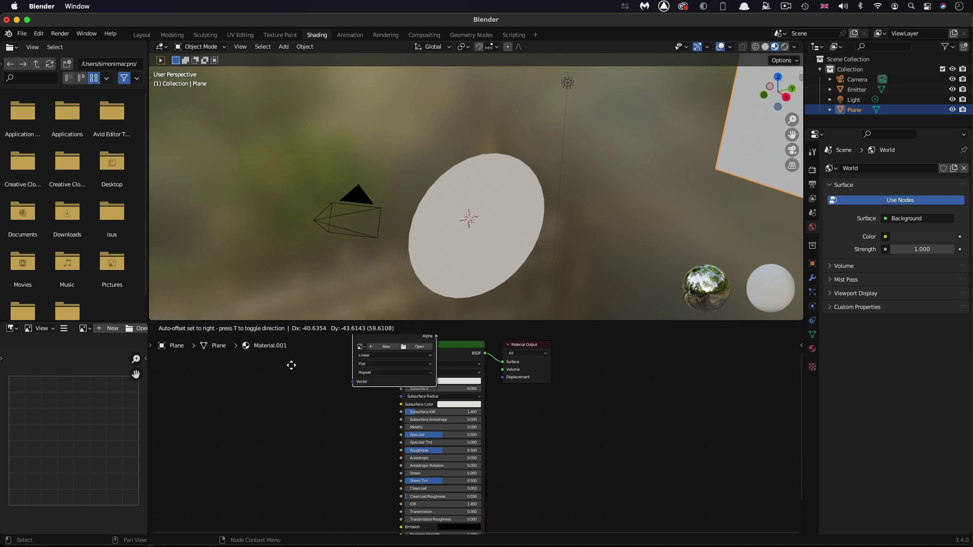
left_click(218, 403)
- Load Sky.jpg from Birds Assets into the texture, feed it to Base Color, and set specular to 0
left_click(281, 433)
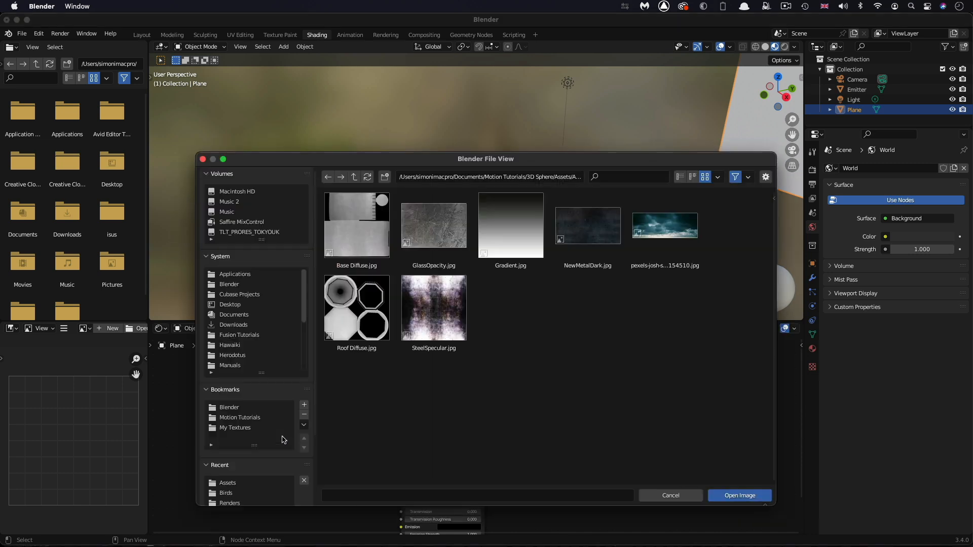
left_click(224, 487)
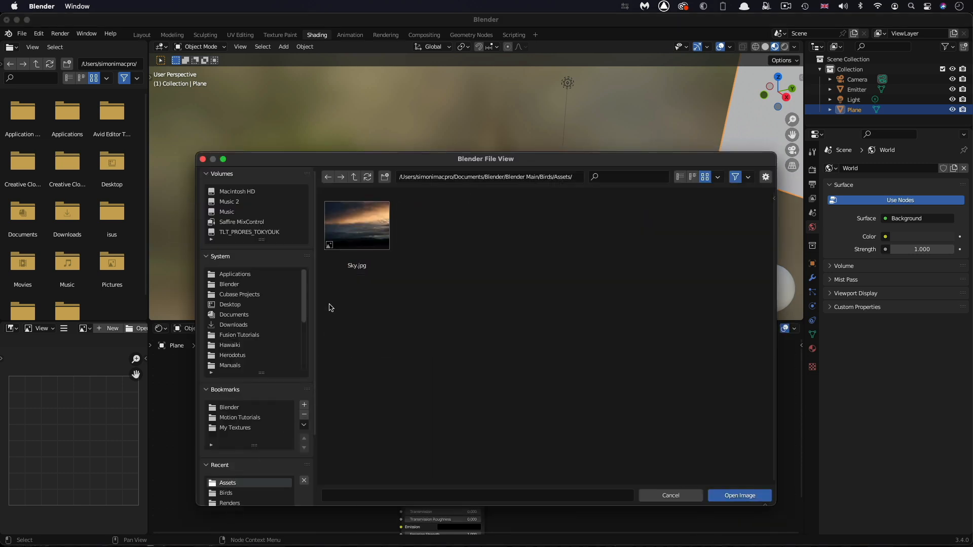
left_click(360, 239)
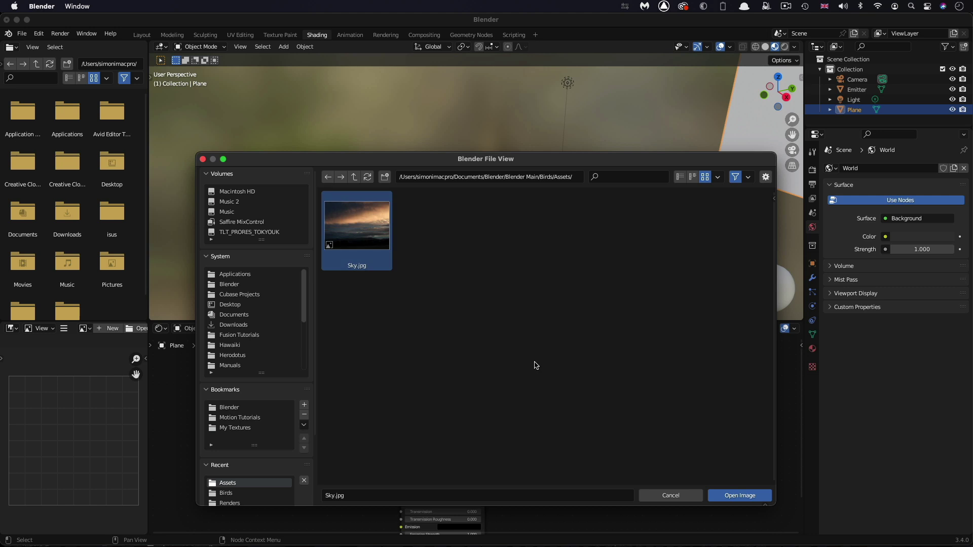
left_click(741, 500)
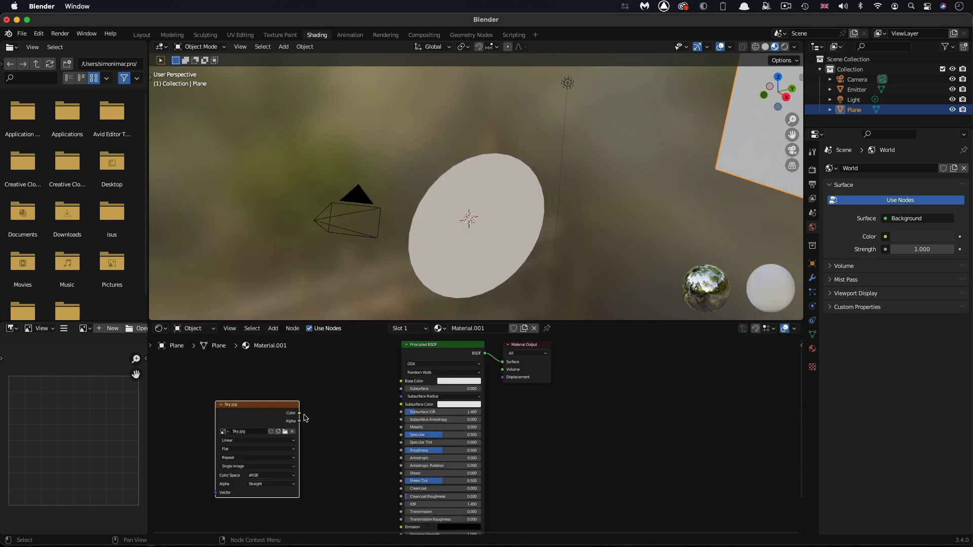
left_click_drag(300, 413, 401, 381)
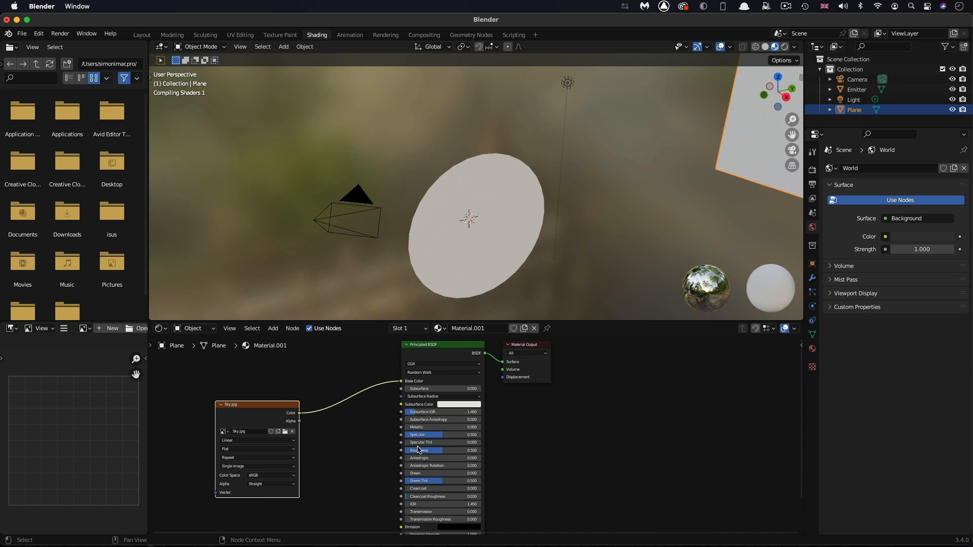
mouse_move(441, 436)
left_mouse_down()
mouse_move(386, 413)
mouse_move(425, 428)
left_mouse_up()
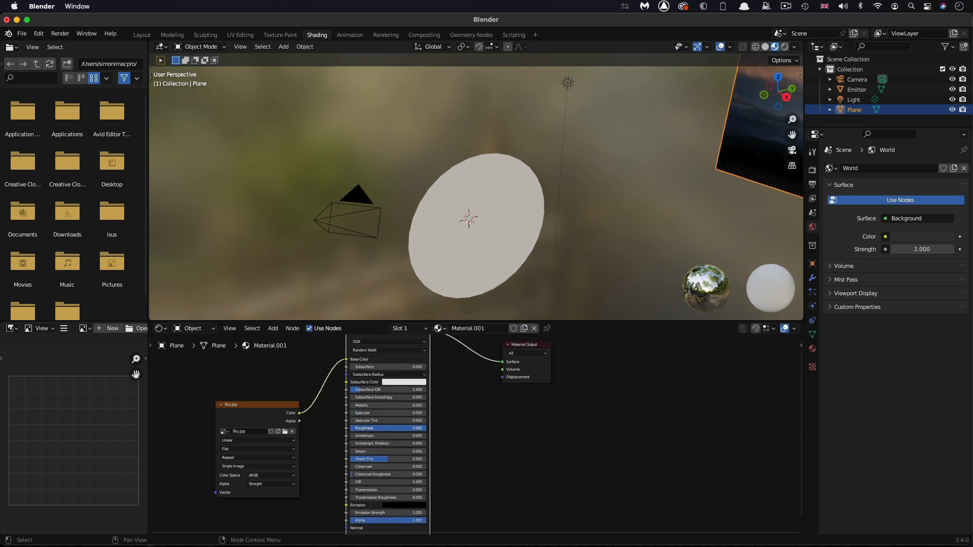
- Back in the Layout workspace, move the Emitter disc to -10 m on X
left_click(143, 35)
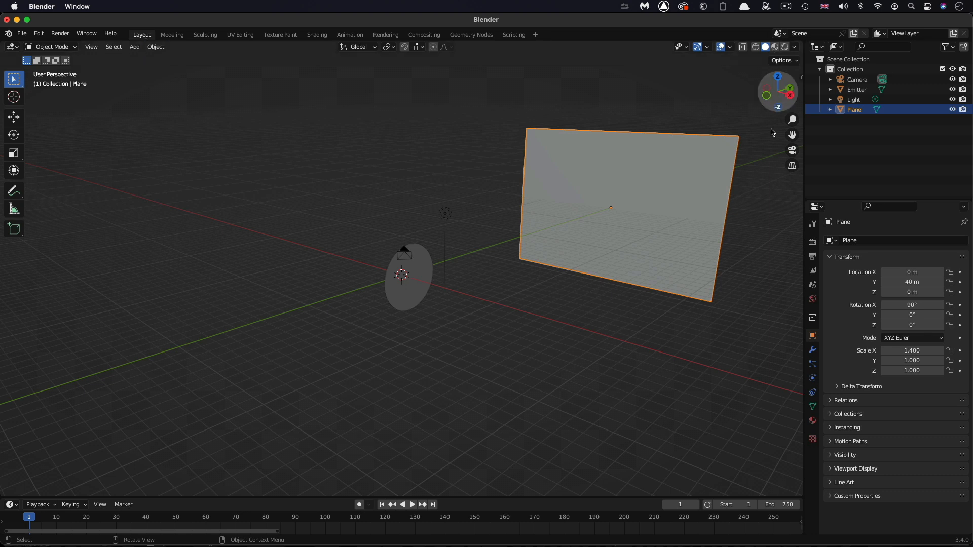
mouse_move(626, 235)
middle_mouse_down()
mouse_move(611, 273)
mouse_move(436, 289)
middle_mouse_up()
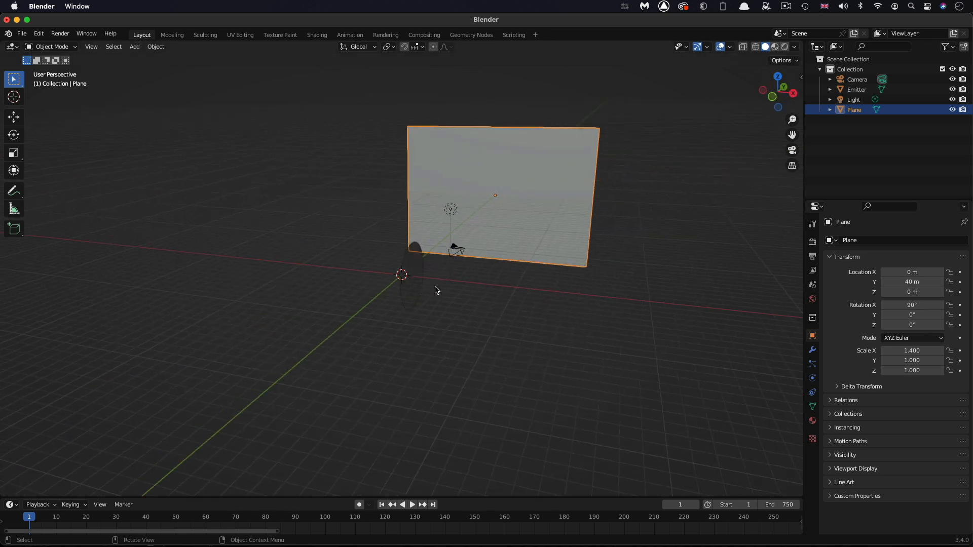
left_click(417, 287)
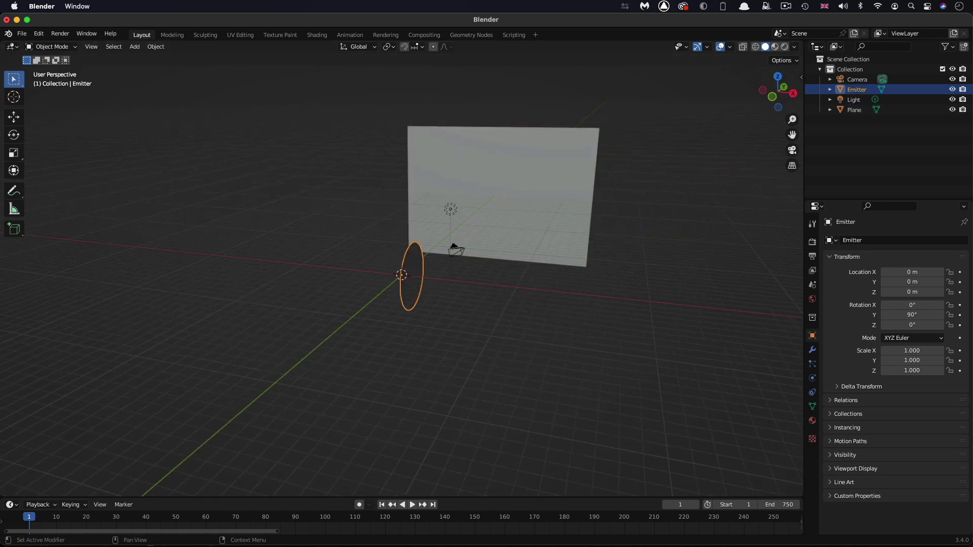
double_click(925, 273)
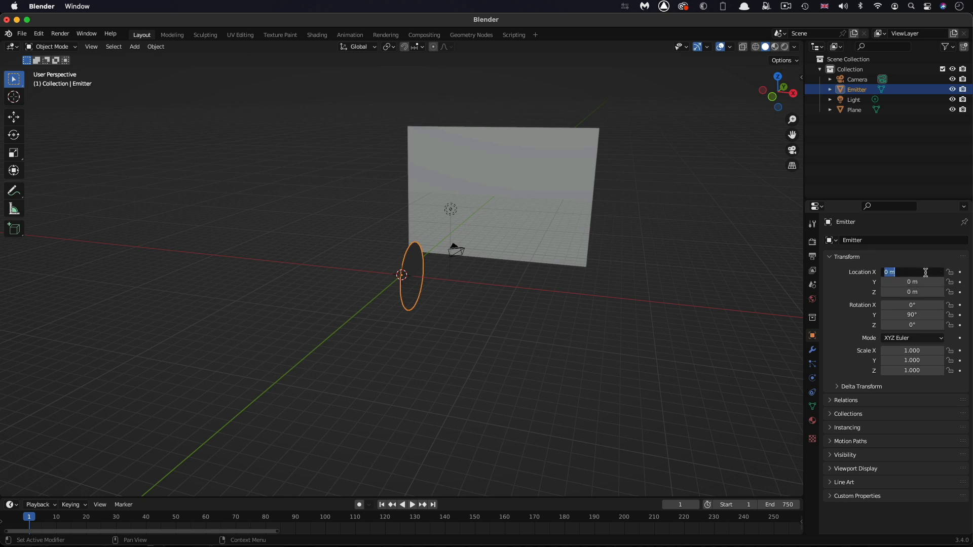
type("-10")
key("Return")
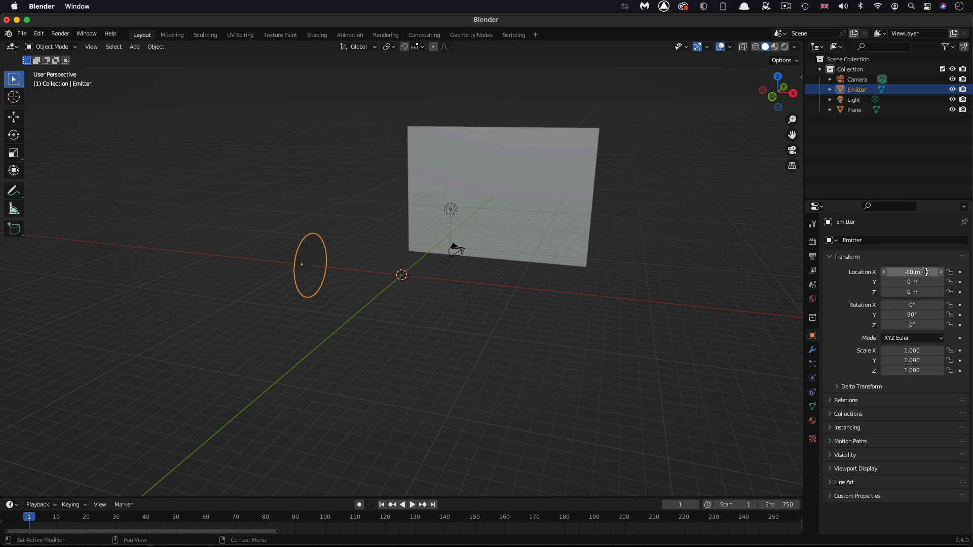
- Switch the viewport to Material Preview and hide the Camera and Light in the Outliner
left_click(478, 182)
left_click(776, 47)
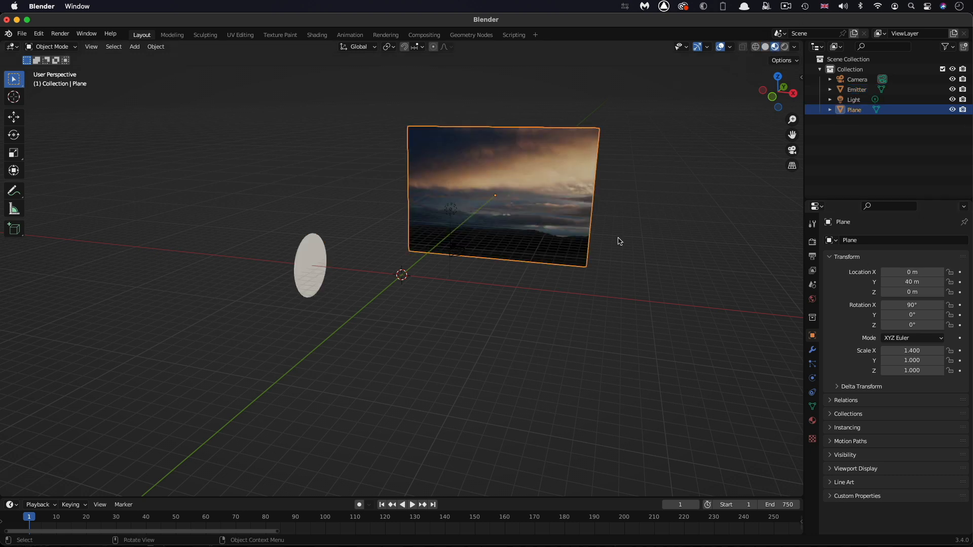
scroll(617, 240, "right", 5)
scroll(618, 241, "right", 5)
scroll(619, 241, "right", 5)
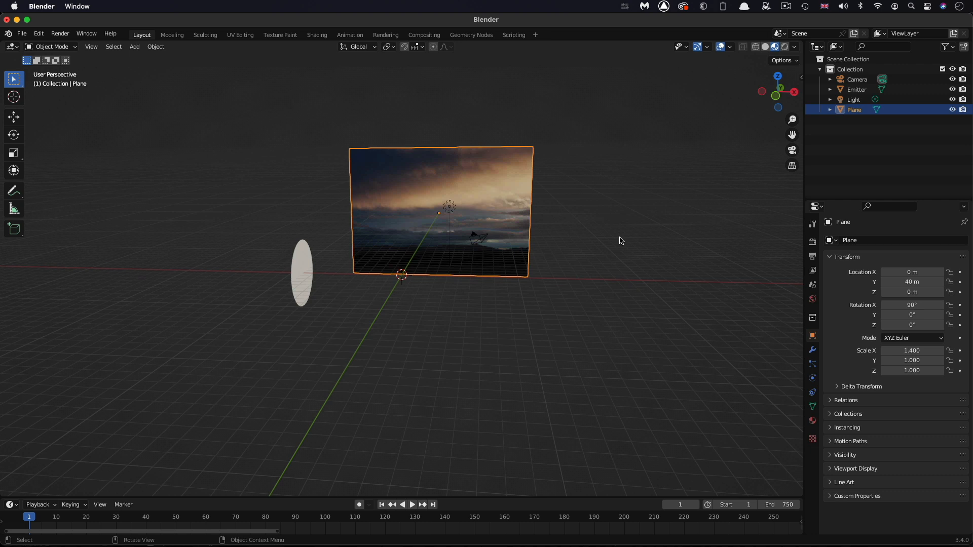
scroll(619, 240, "up", 2)
scroll(619, 240, "up", 3)
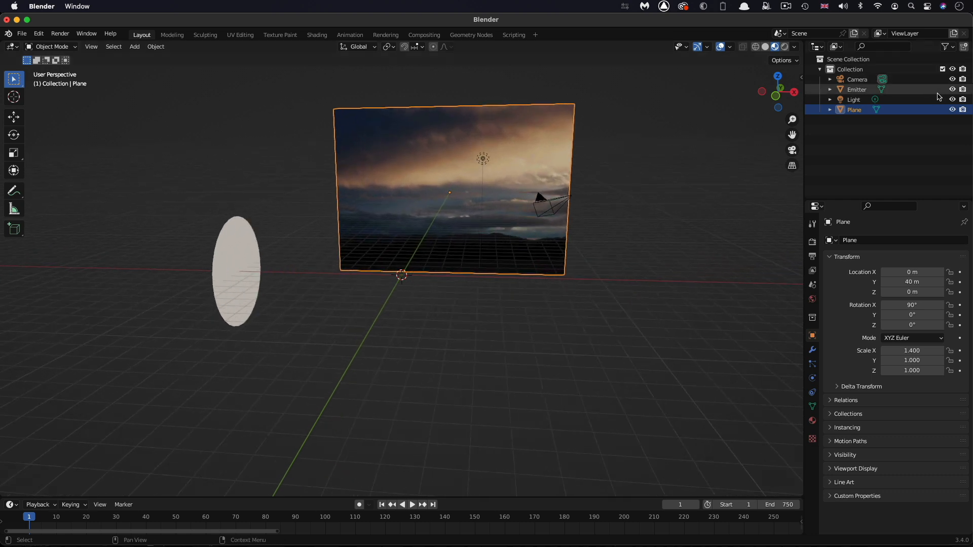
left_click(952, 80)
left_click(952, 99)
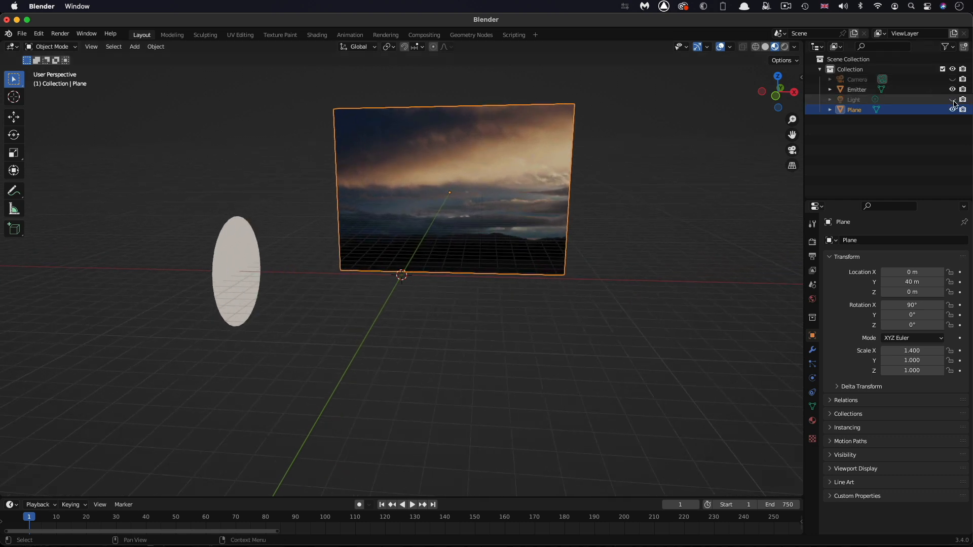
scroll(734, 263, "right", 5)
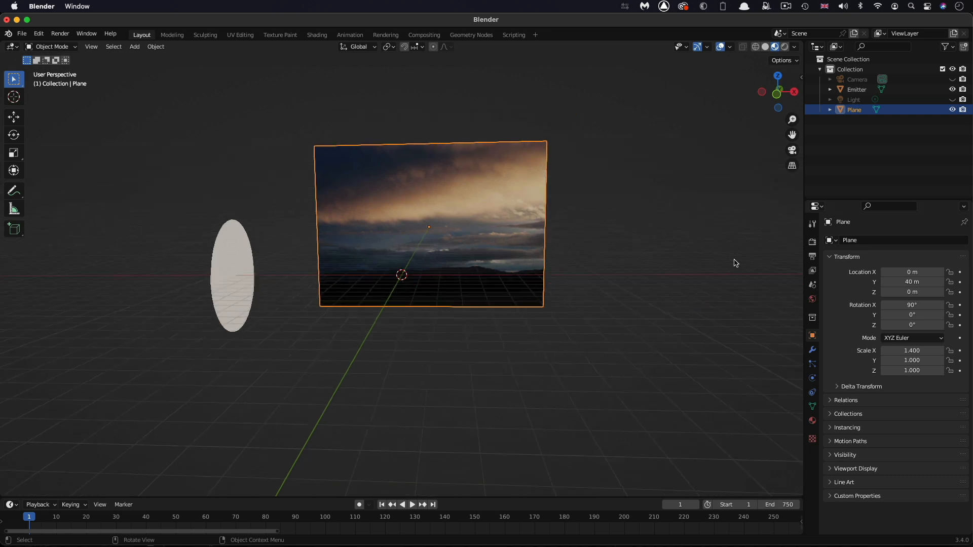
scroll(732, 264, "left", 5)
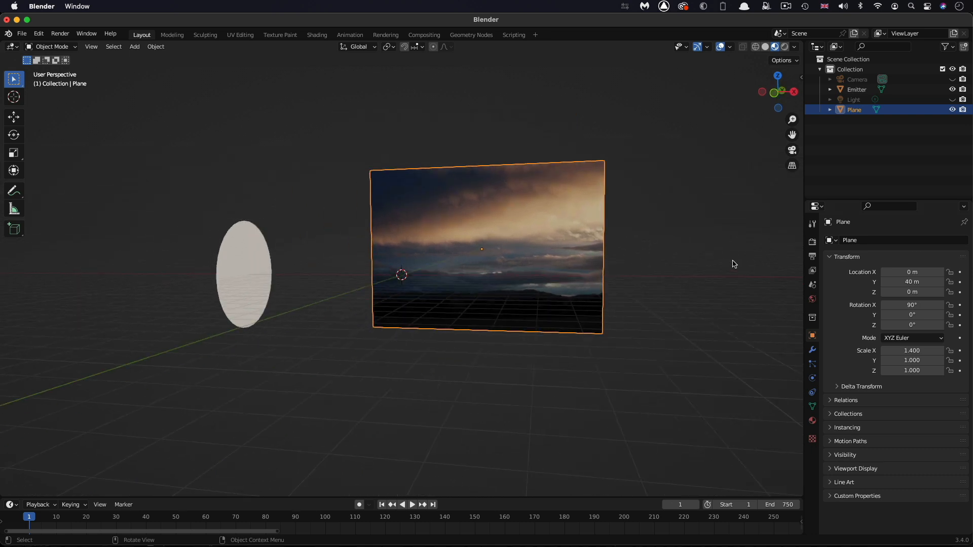
- Use File > Link to browse into Starlings.blend's collections and choose Starling Collection
left_click(24, 36)
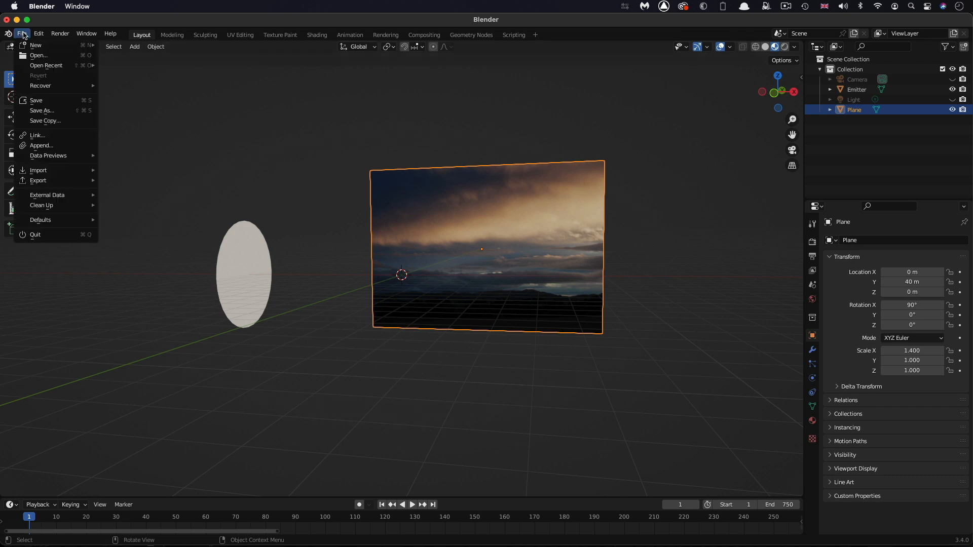
left_click(39, 134)
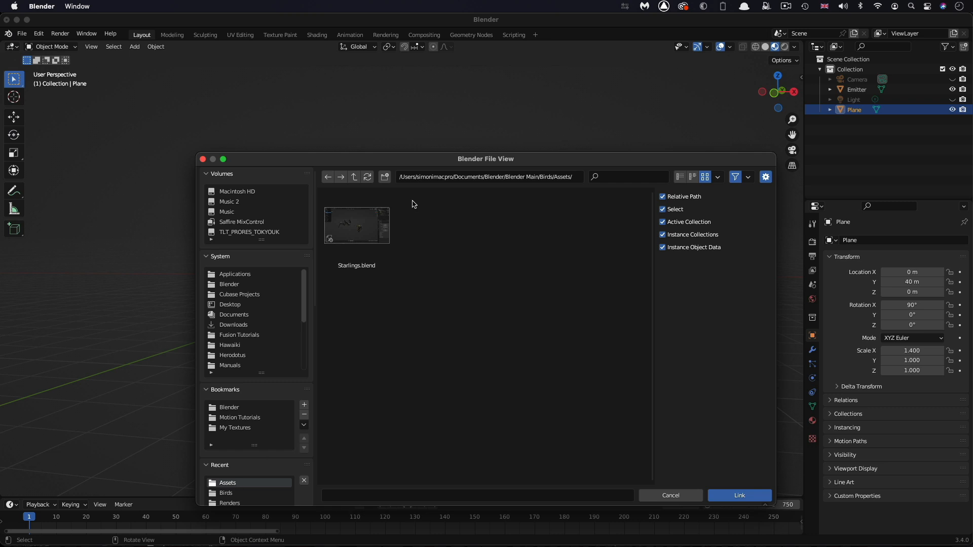
left_click(357, 225)
left_click(733, 496)
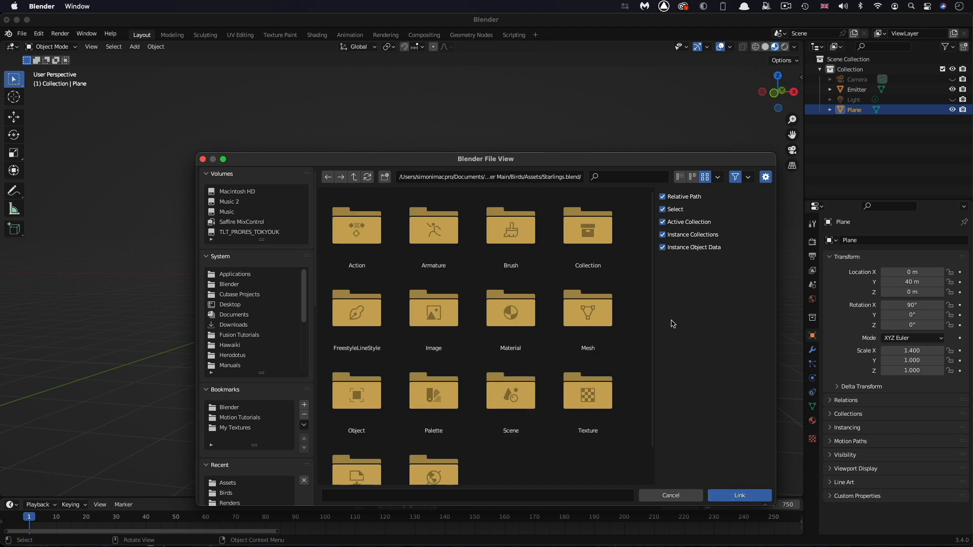
left_click(591, 235)
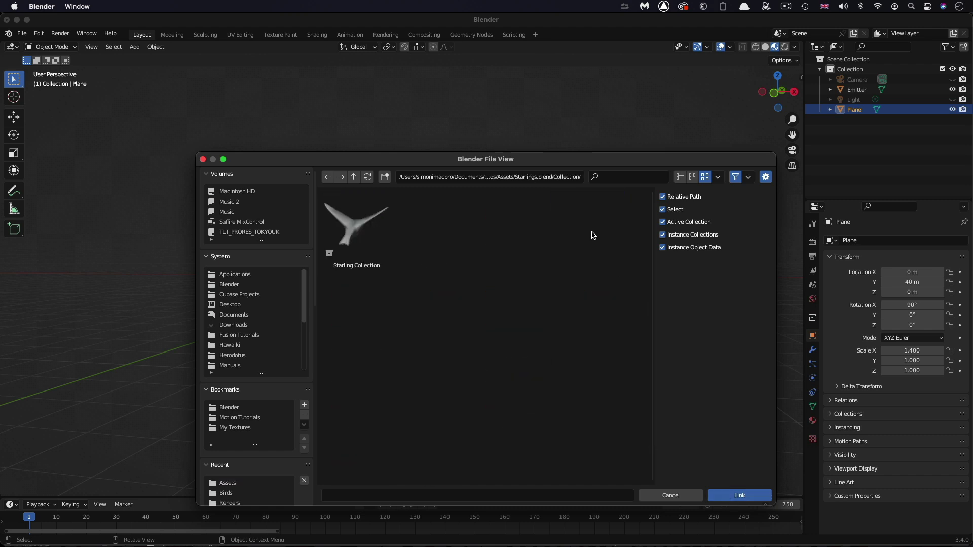
left_click(353, 232)
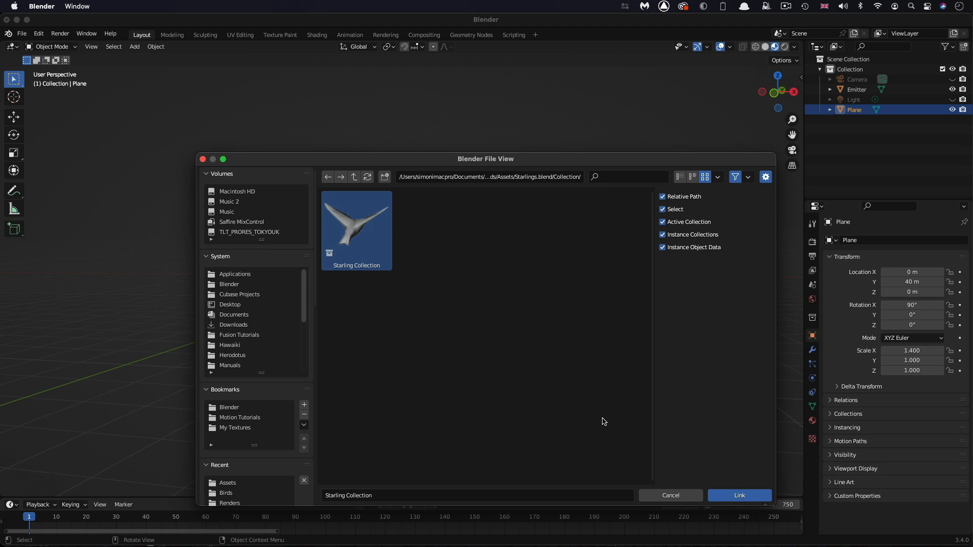
- Link the Starling Collection in, play the wing-flap animation and pause it at frame 94
left_click(740, 496)
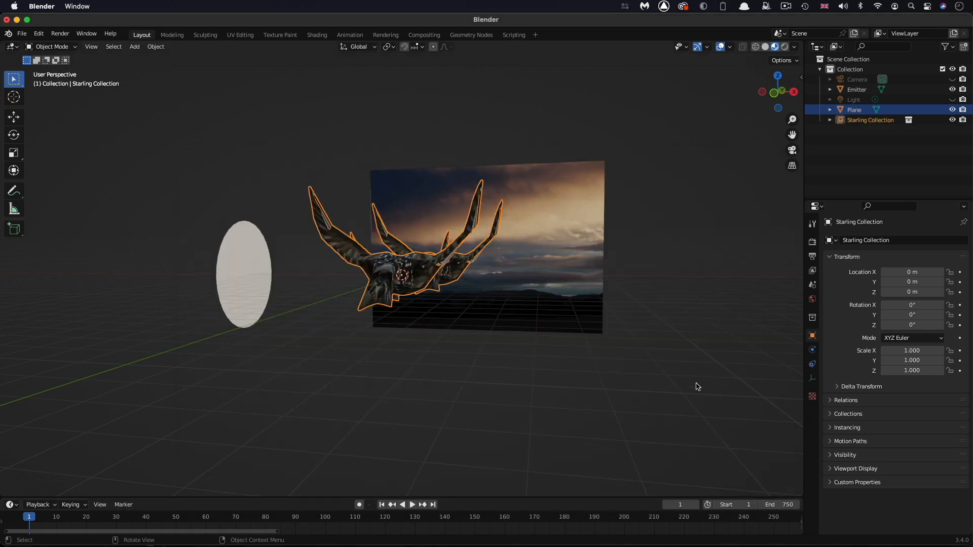
scroll(695, 386, "right", 5)
scroll(695, 387, "down", 5)
scroll(695, 387, "right", 5)
scroll(695, 387, "up", 3)
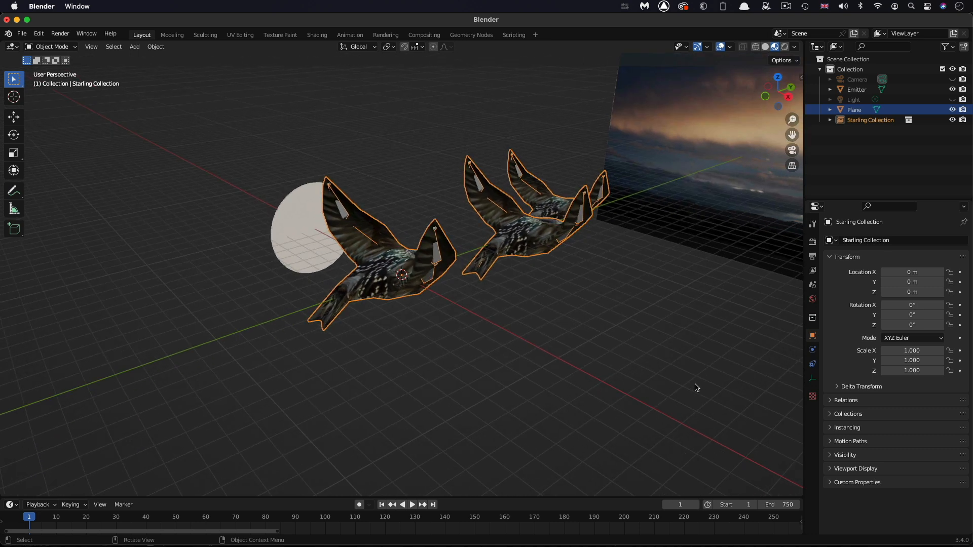
scroll(695, 387, "down", 3)
left_click(412, 505)
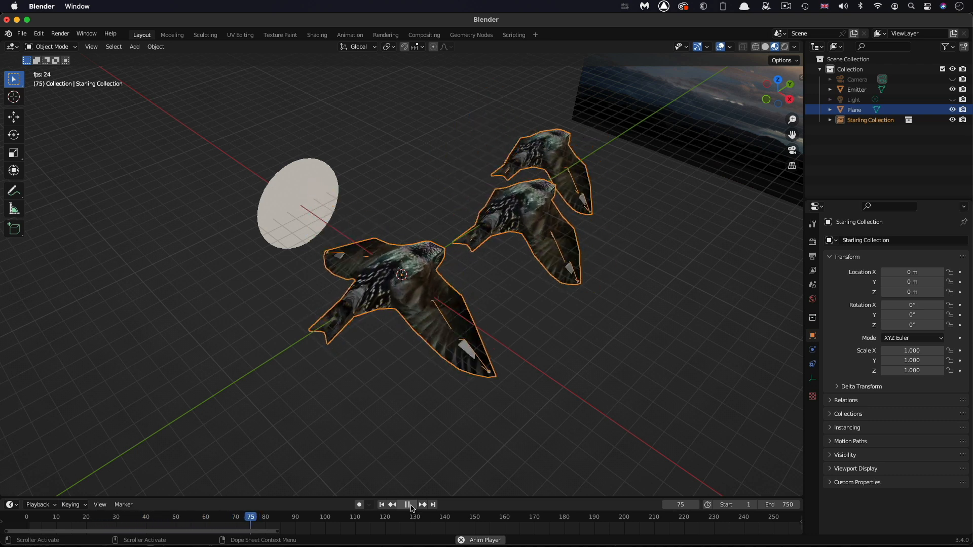
left_click(409, 505)
middle_click_drag(472, 380, 532, 384)
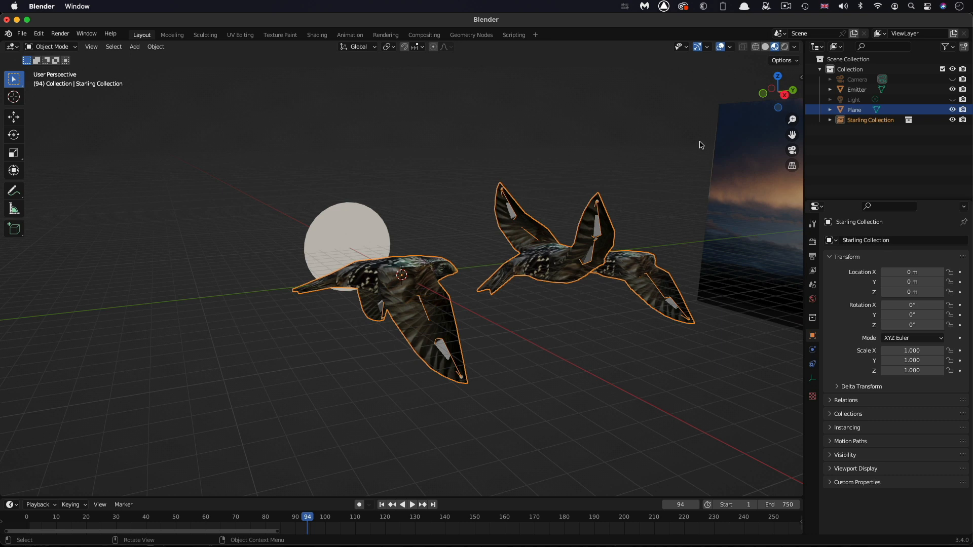
- Check the overlay settings, deselect the birds and replay the animation from frame 1
left_click(728, 47)
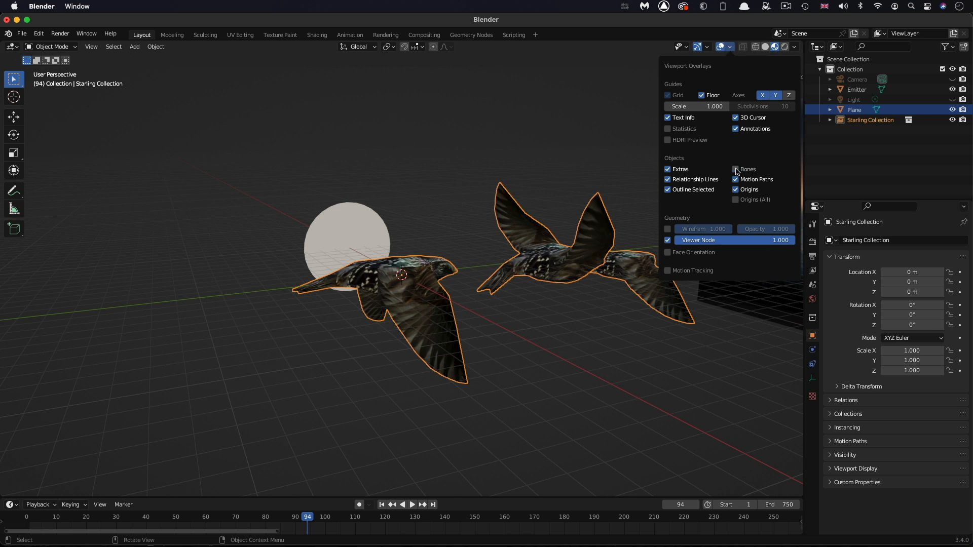
left_click(693, 408)
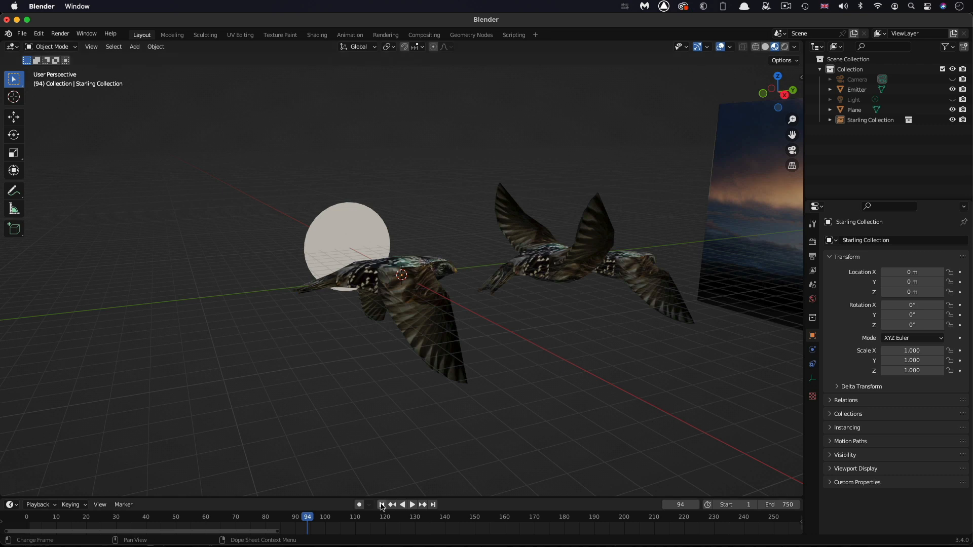
left_click(381, 505)
left_click(411, 505)
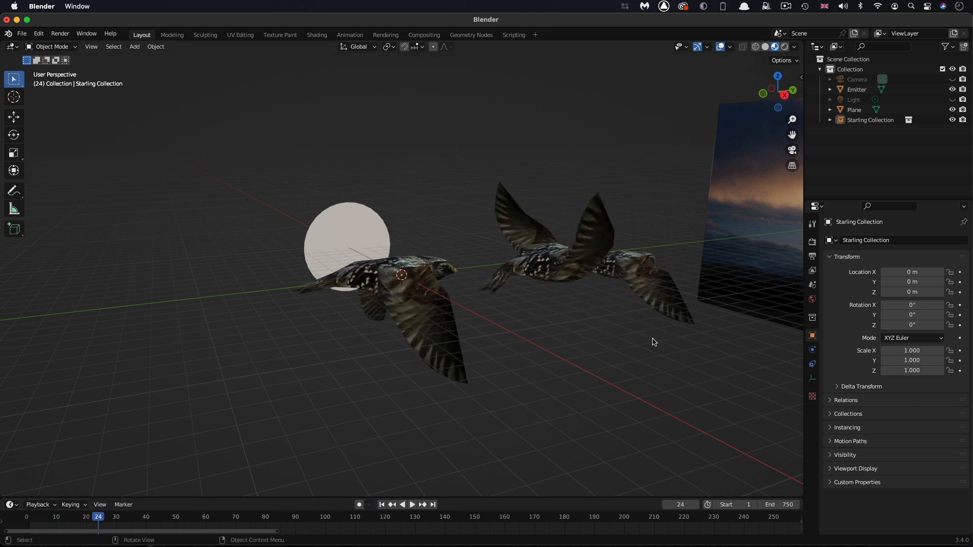
- Hide the Starling Collection from the viewport and select the Emitter disc
left_click(952, 120)
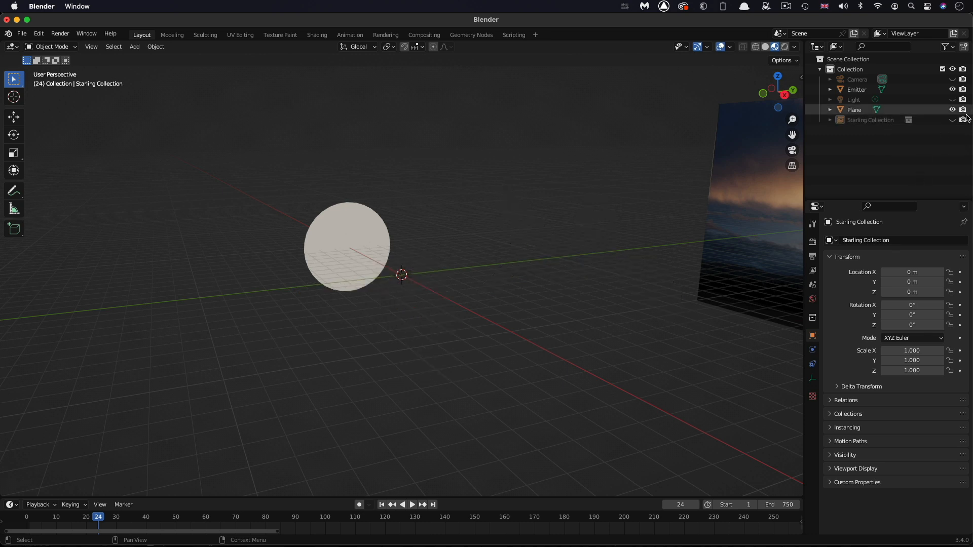
middle_click_drag(609, 217, 875, 146)
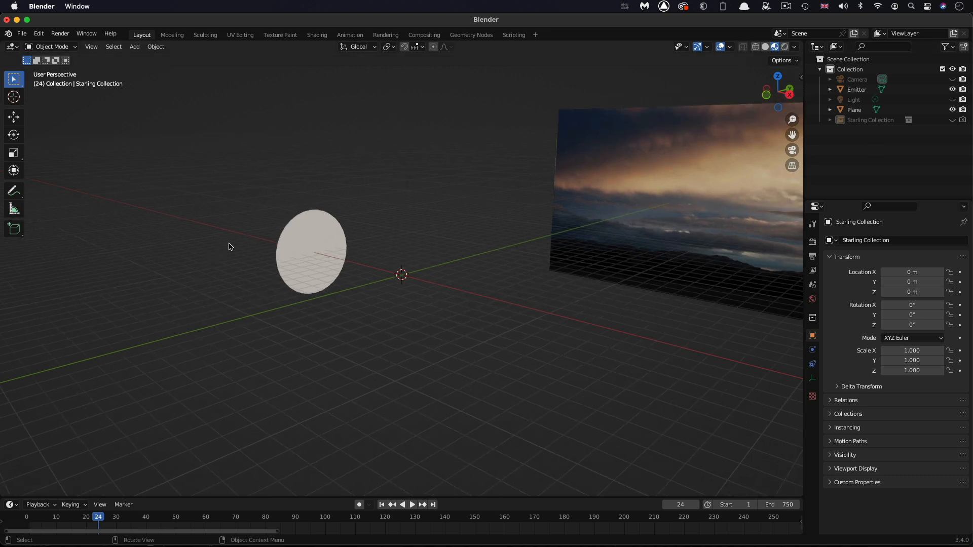
left_click(306, 240)
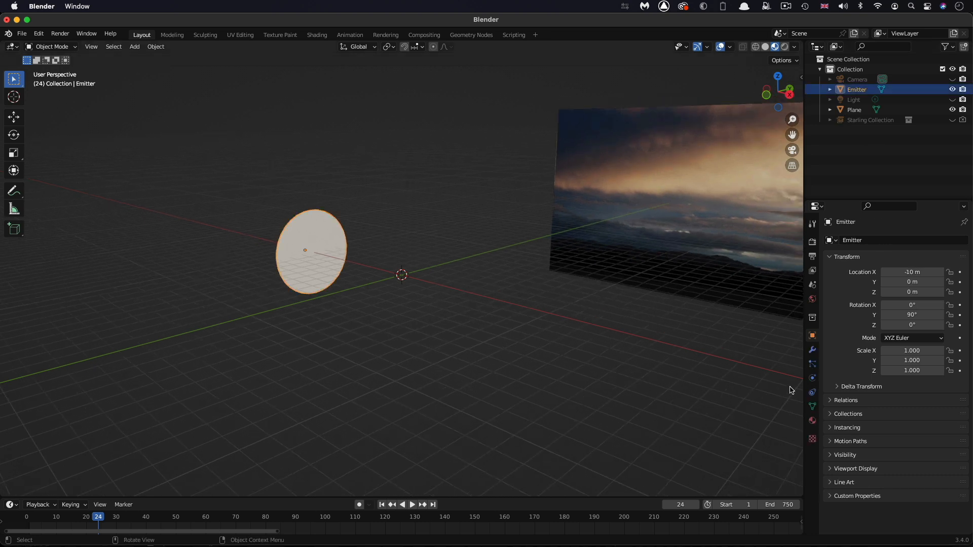
- Add a new particle system to the Emitter disc and play back to see particles stream out
left_click(812, 364)
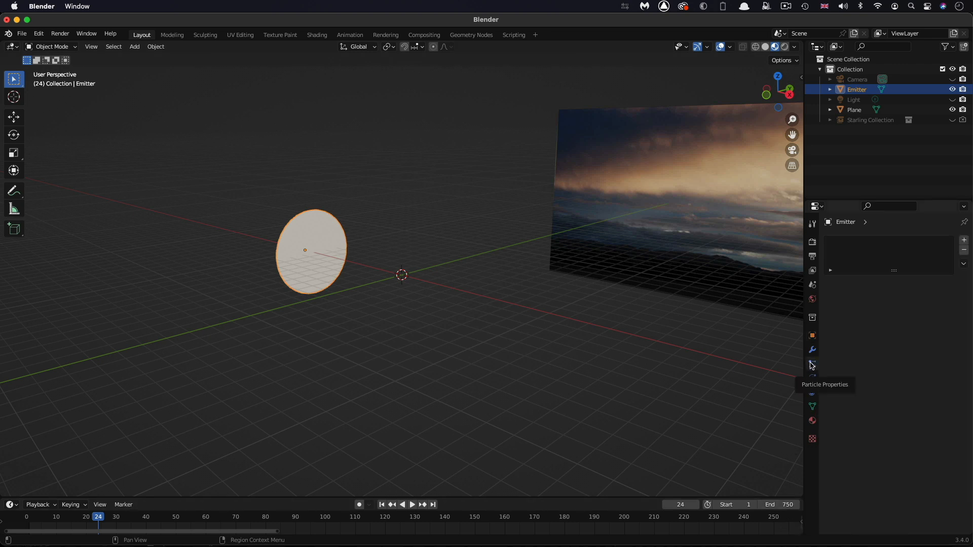
left_click(965, 240)
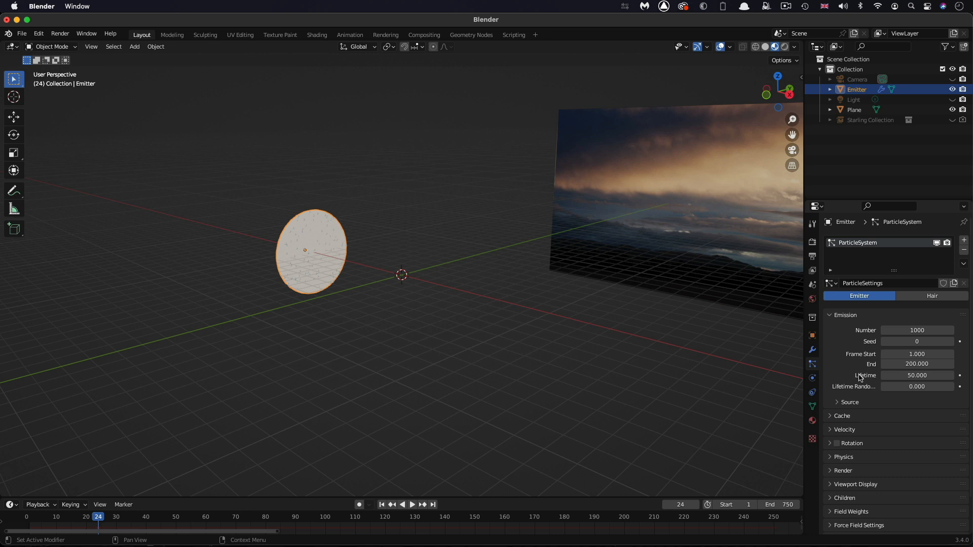
middle_click_drag(368, 326, 393, 474)
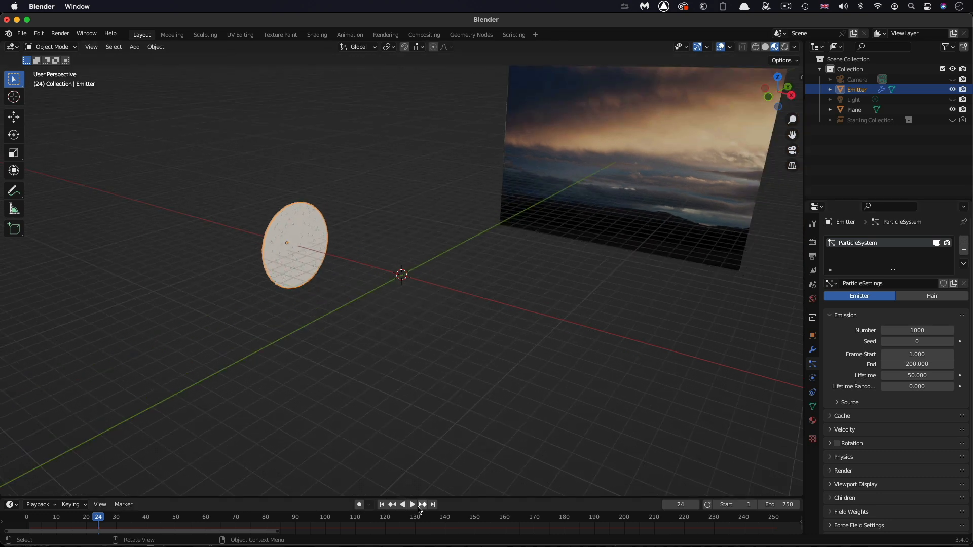
left_click(412, 504)
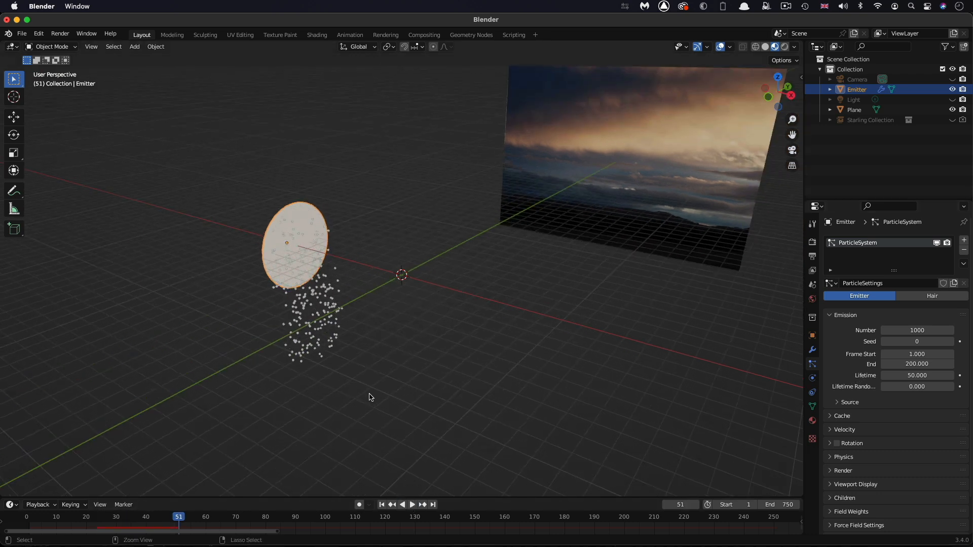
scroll(370, 397, "up", 5)
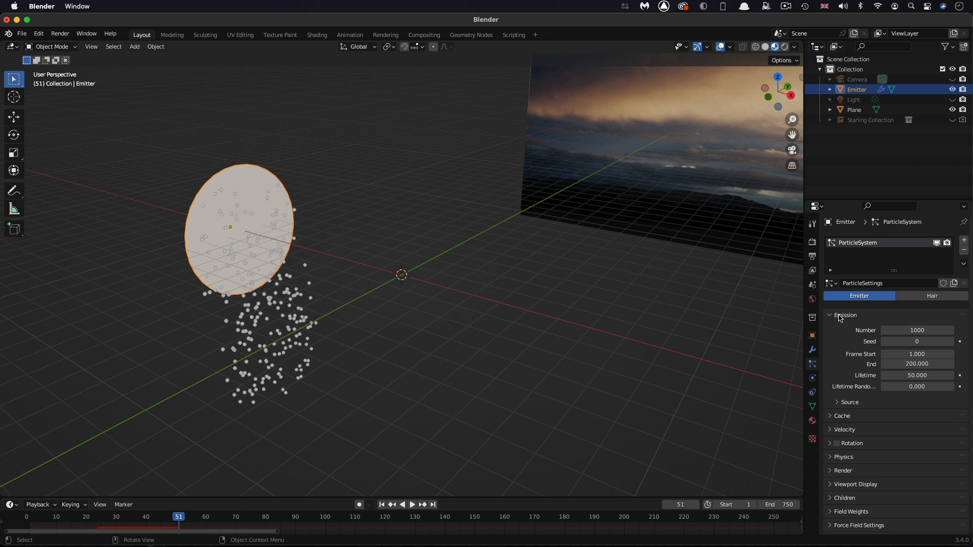
- Set Emission to 500 particles, start frame -1000, end frame 1 and lifetime 2000
left_click(934, 330)
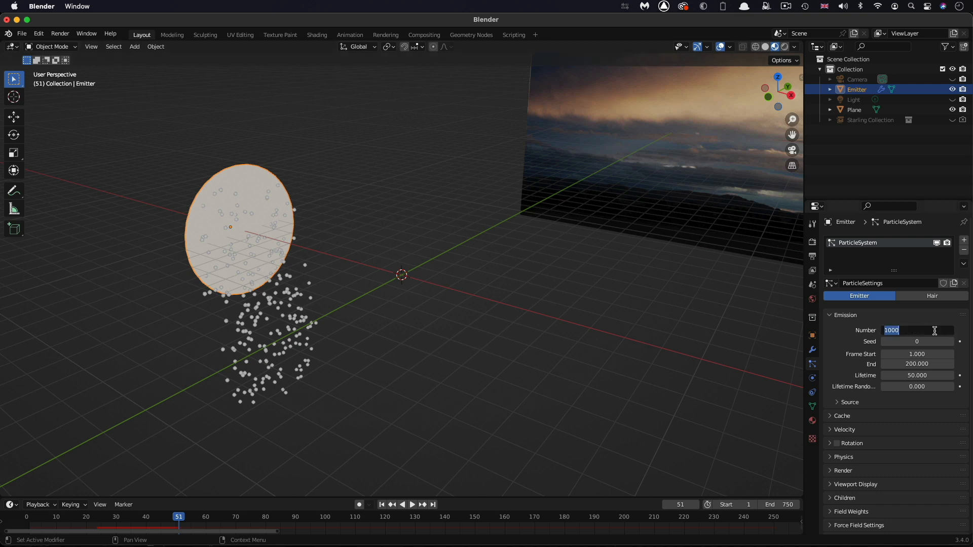
type("500")
key("Return")
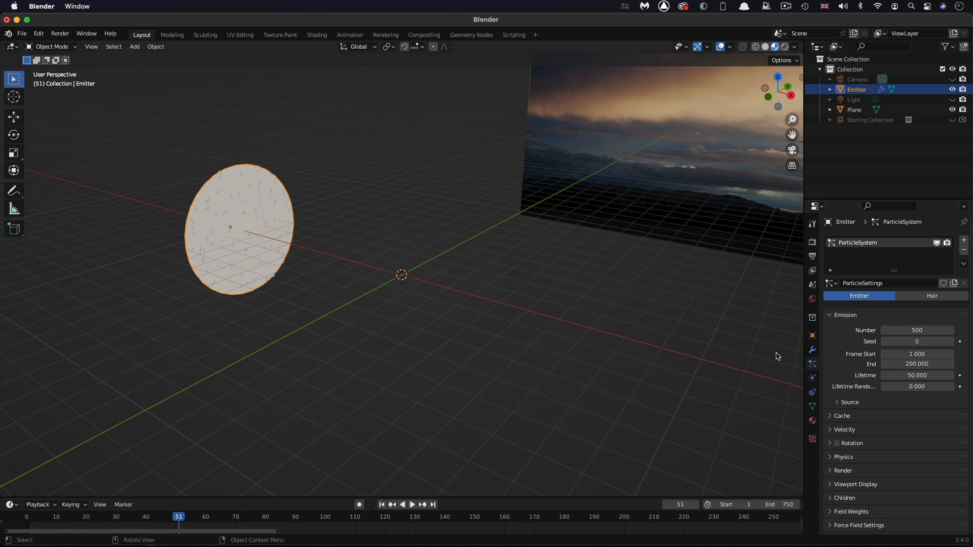
double_click(940, 355)
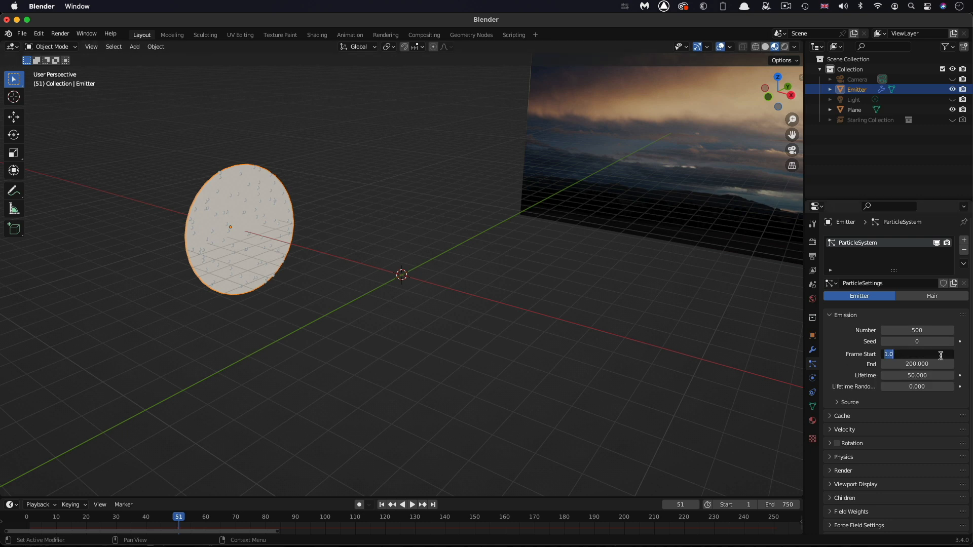
type("-100")
type("0")
key("Return")
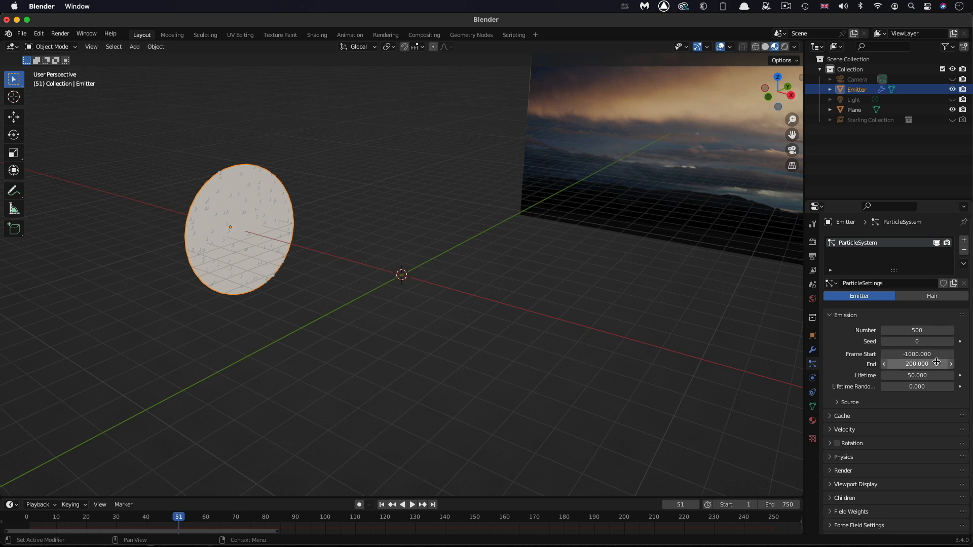
double_click(937, 363)
type("1")
key("Return")
double_click(936, 377)
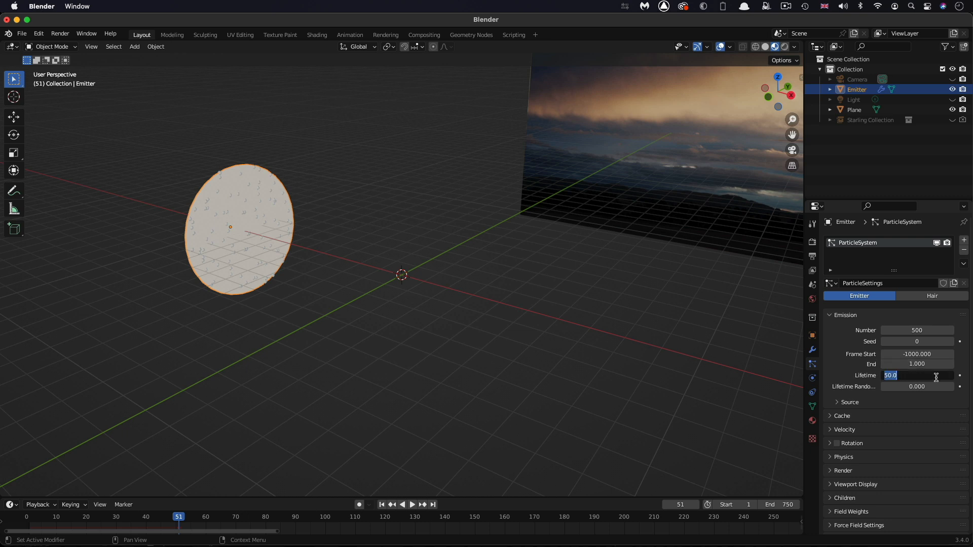
type("2000")
key("Return")
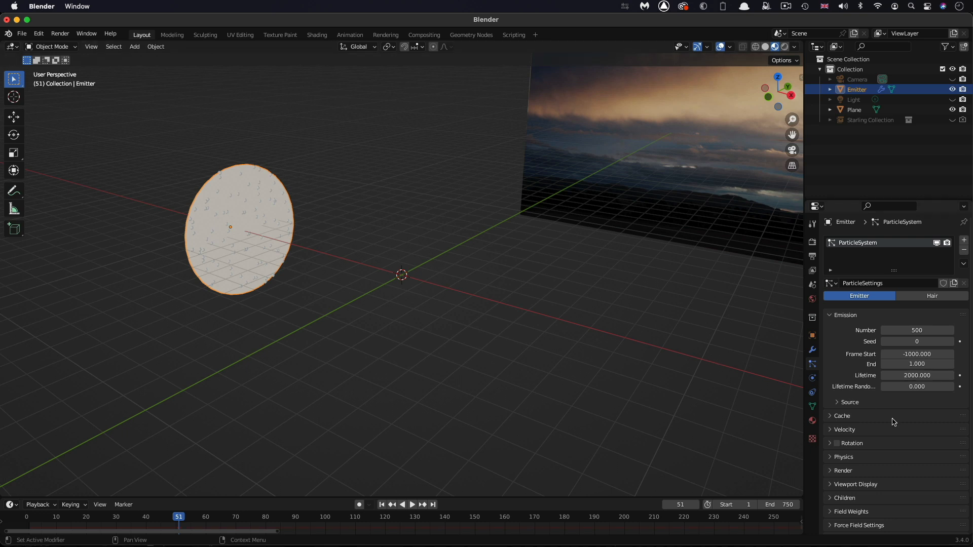
scroll(893, 421, "down", 2)
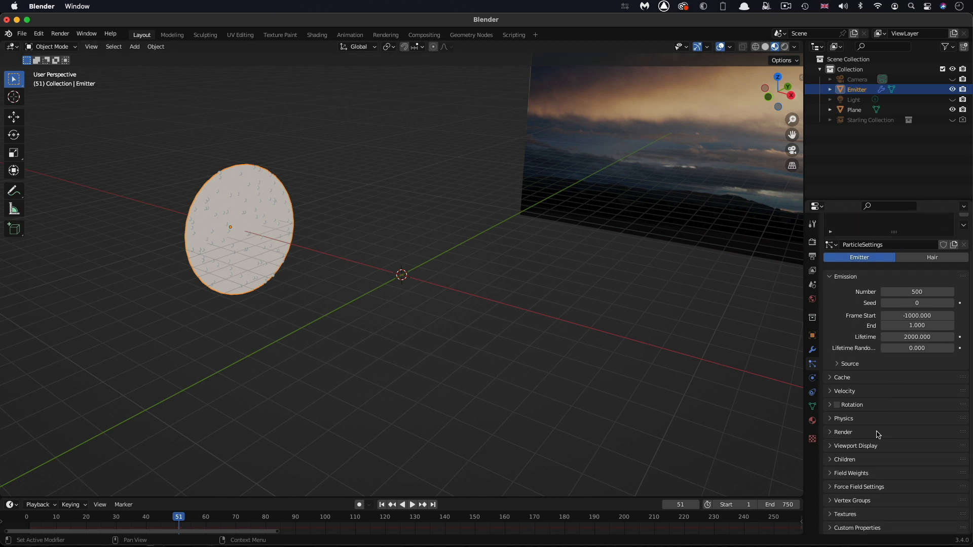
- Render particles as the Starling Collection so small birds stream from the disc on playback
left_click(832, 433)
scroll(851, 439, "down", 4)
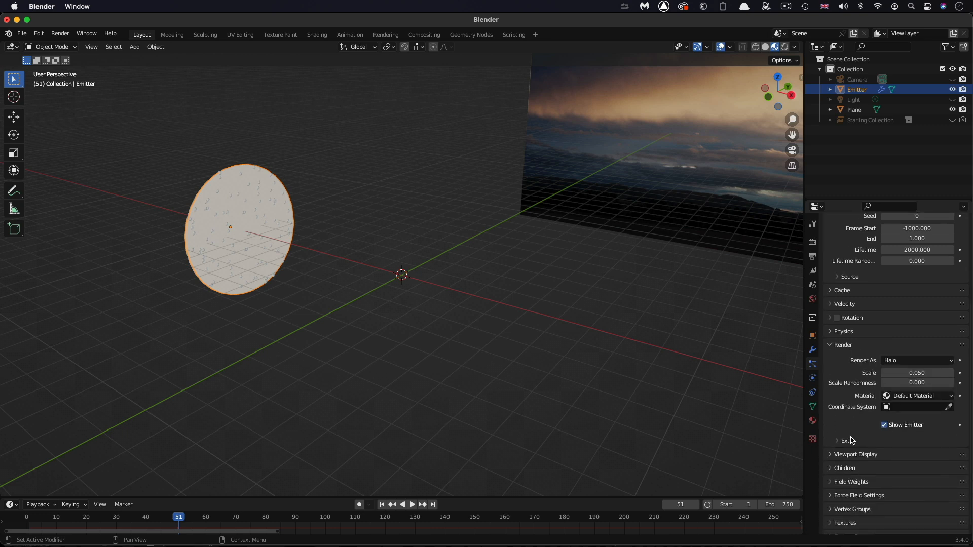
scroll(852, 440, "down", 1)
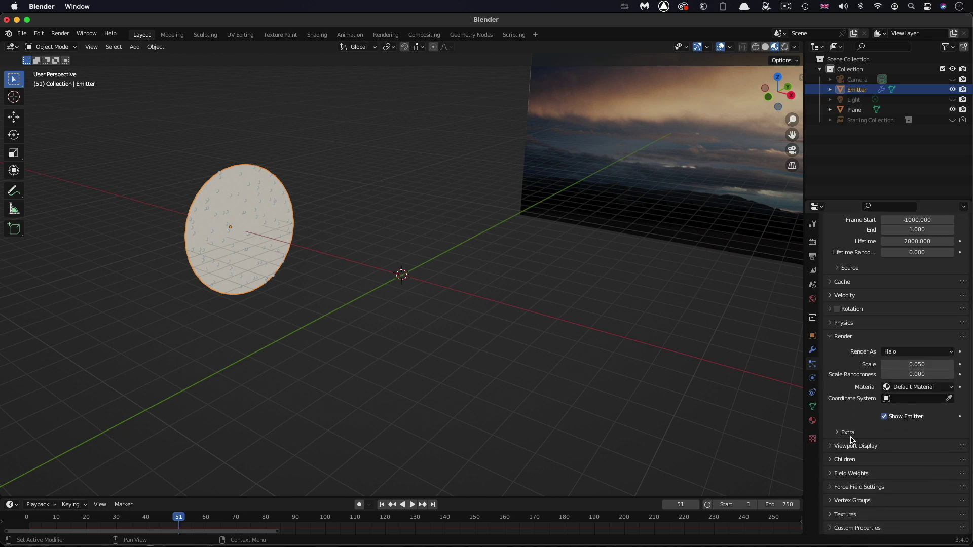
left_click(919, 353)
left_click(916, 353)
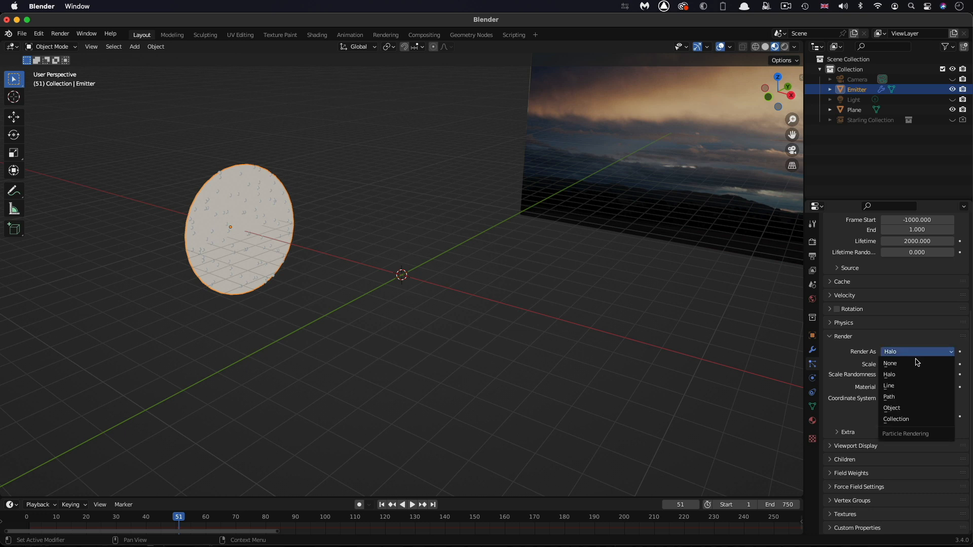
left_click(902, 422)
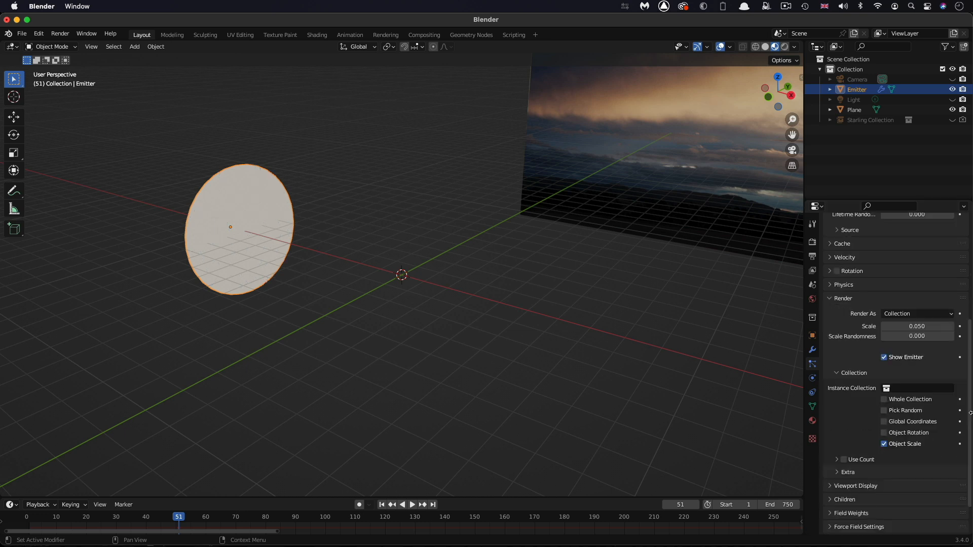
left_click(934, 388)
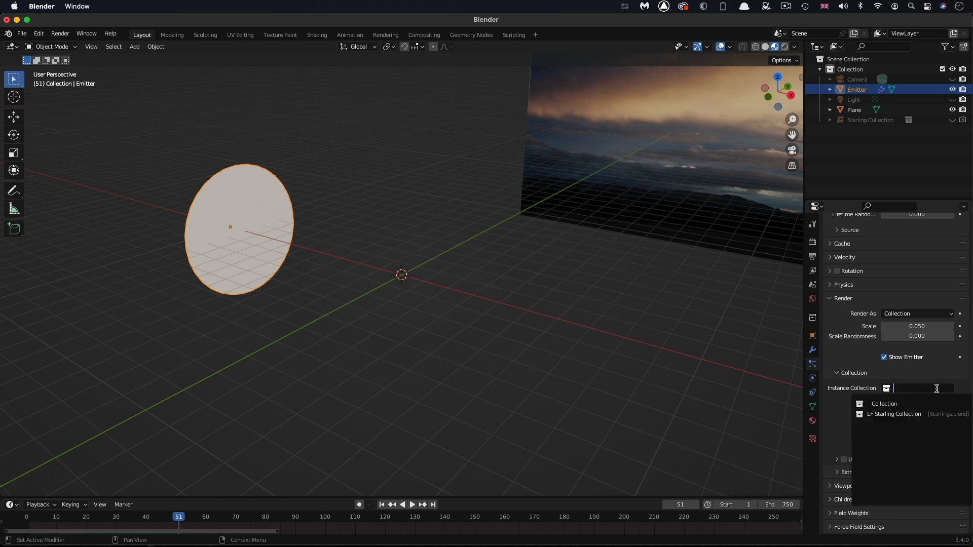
left_click(955, 416)
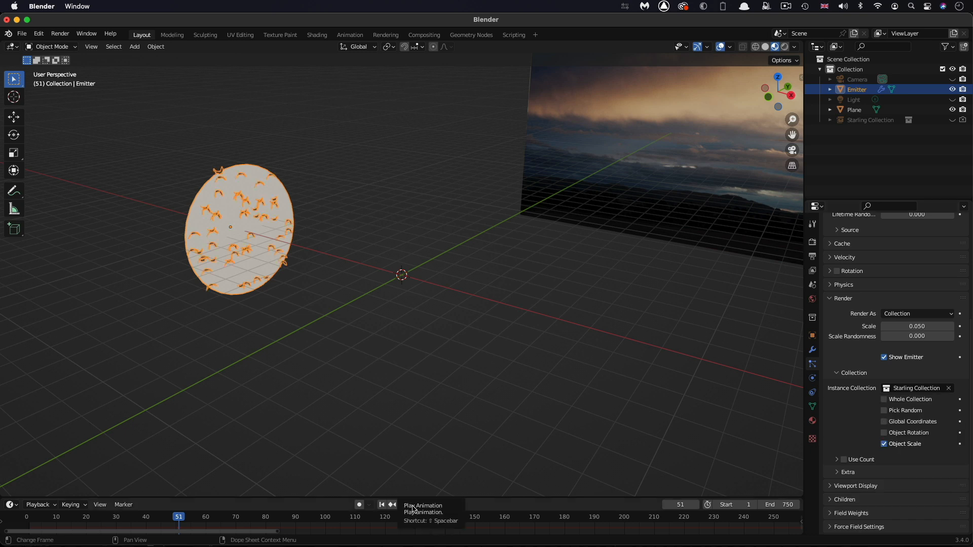
left_click(412, 506)
left_click(411, 506)
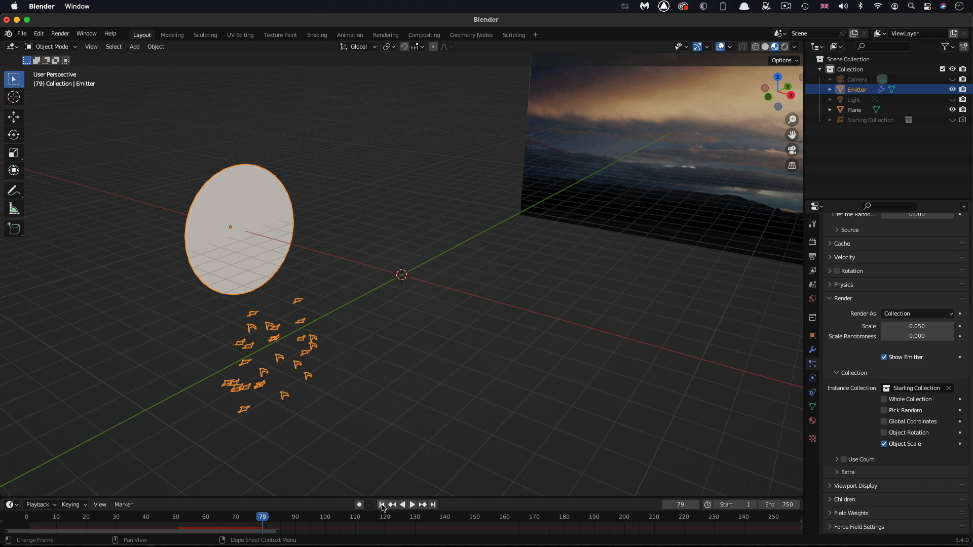
- Restart playback and lower the bird instance scale to 0.035
left_click(382, 505)
left_click(412, 504)
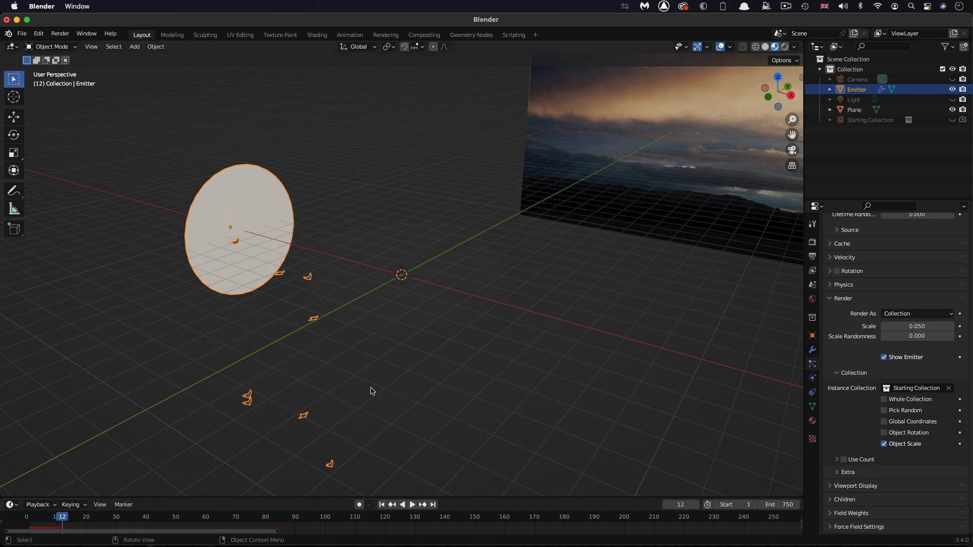
middle_click_drag(371, 393, 371, 392)
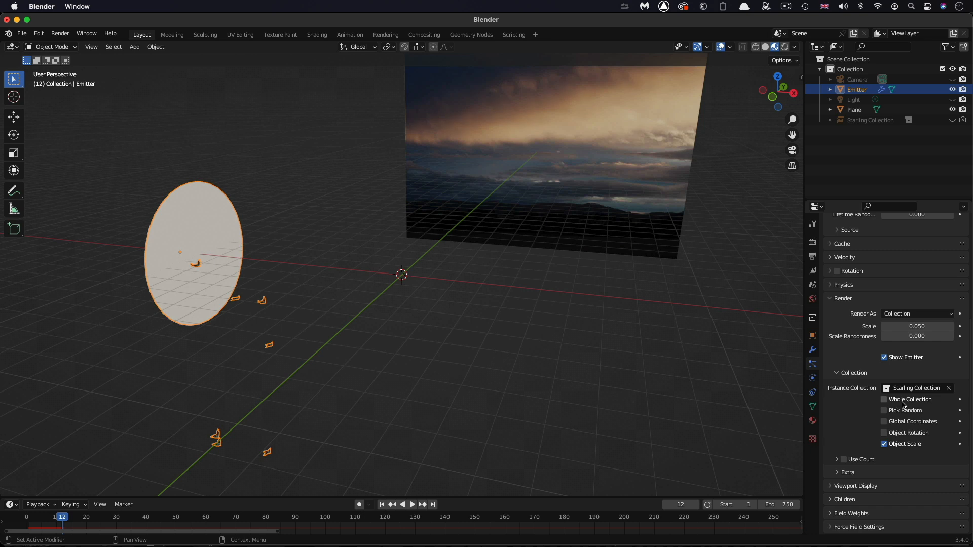
left_click(932, 325)
type(".0")
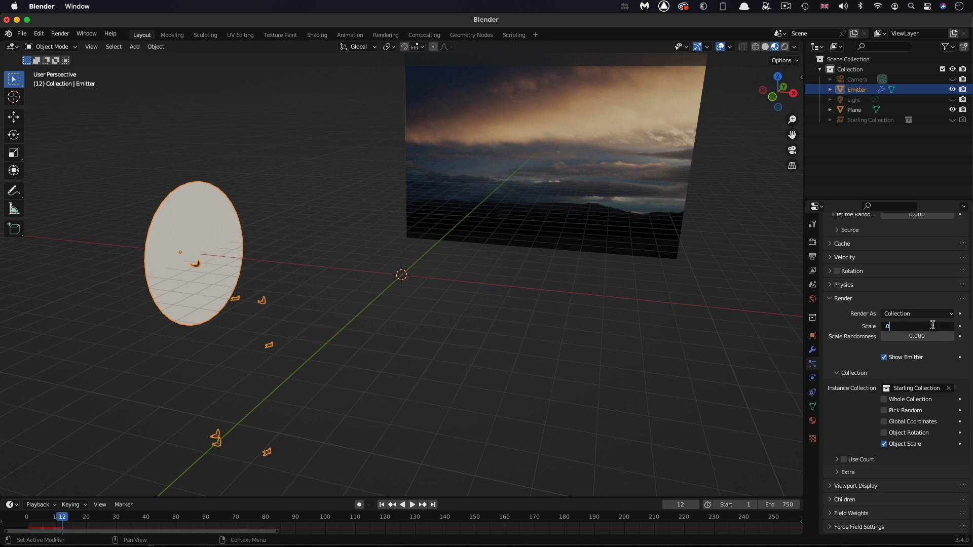
type("35")
key("Return")
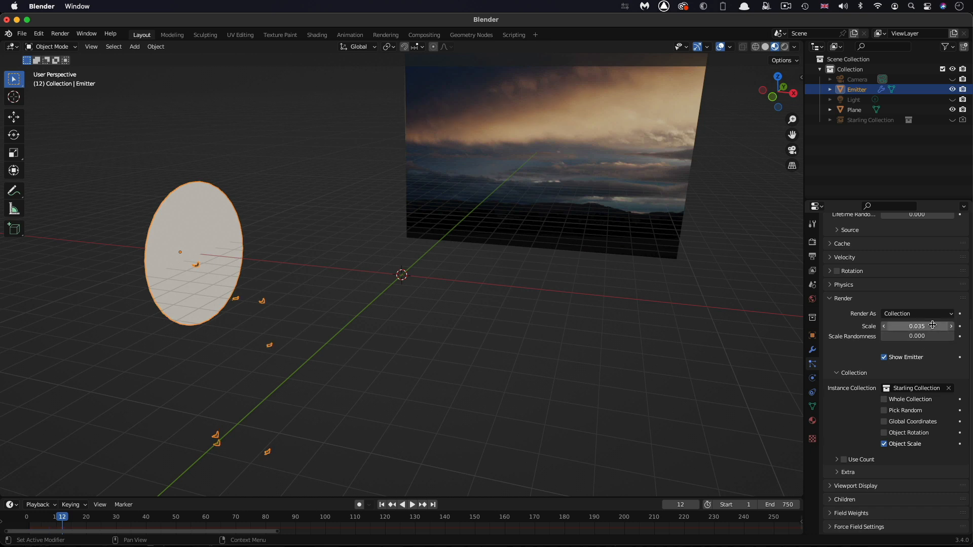
- Hide the emitter disc, pick birds randomly from the collection, and preview the animation
left_click(885, 357)
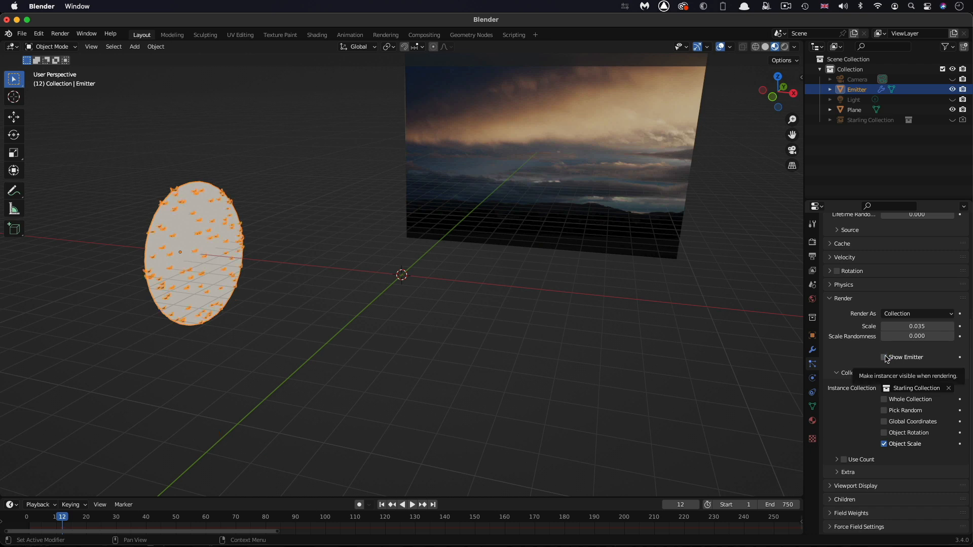
left_click(885, 411)
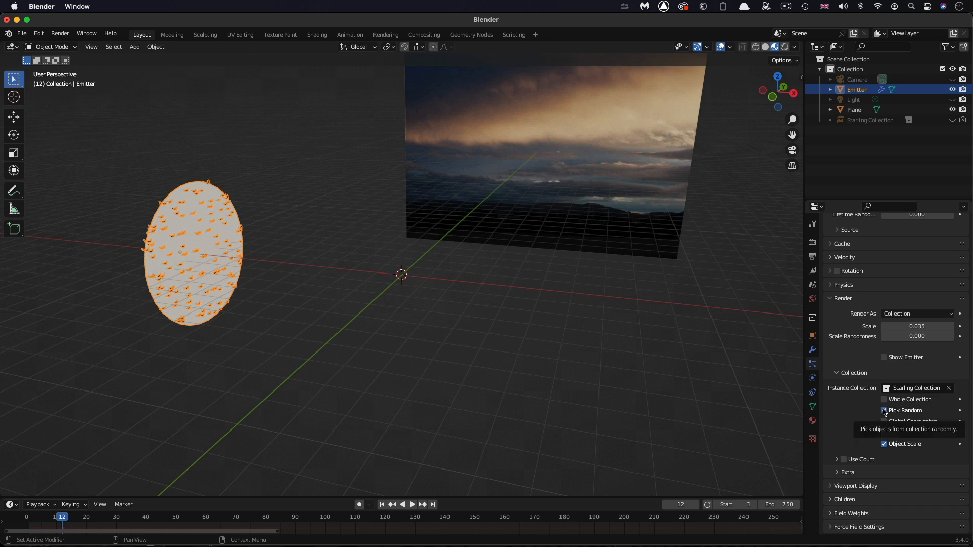
scroll(593, 366, "right", 5)
scroll(591, 366, "right", 5)
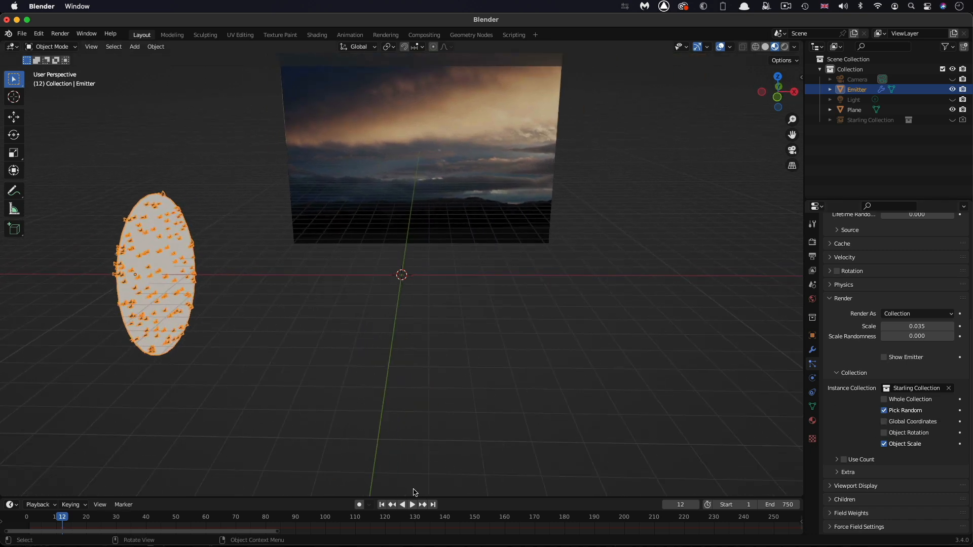
left_click(411, 506)
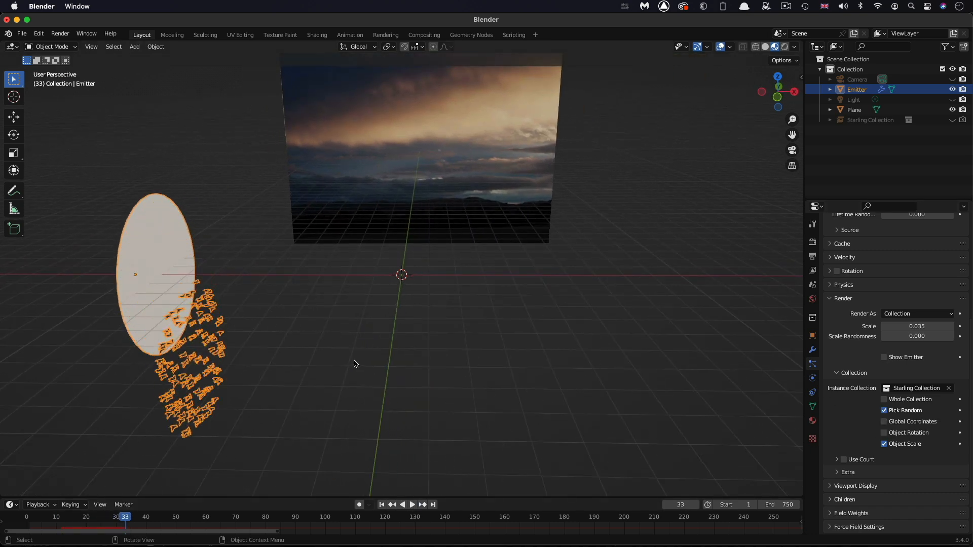
scroll(354, 365, "left", 5)
scroll(354, 364, "left", 3)
scroll(354, 366, "up", 5)
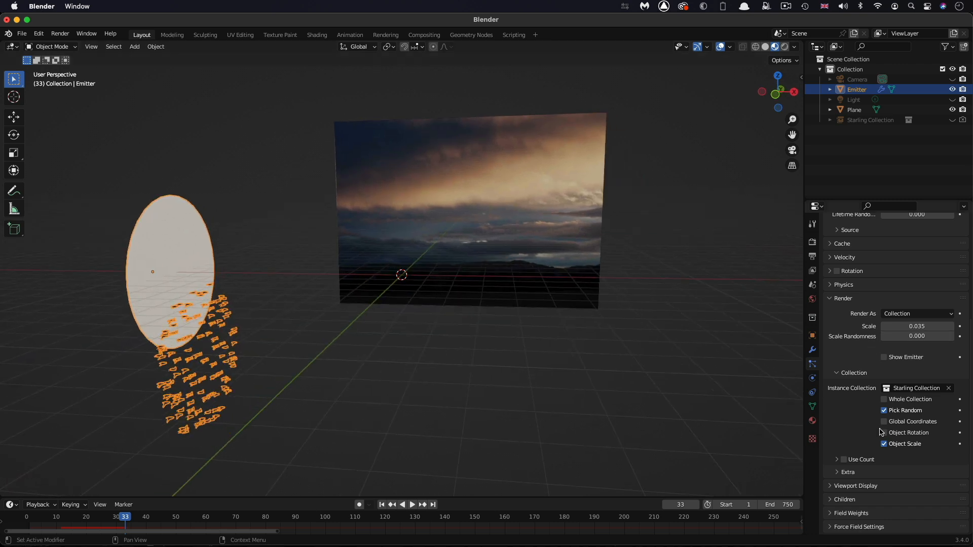
scroll(848, 433, "down", 2)
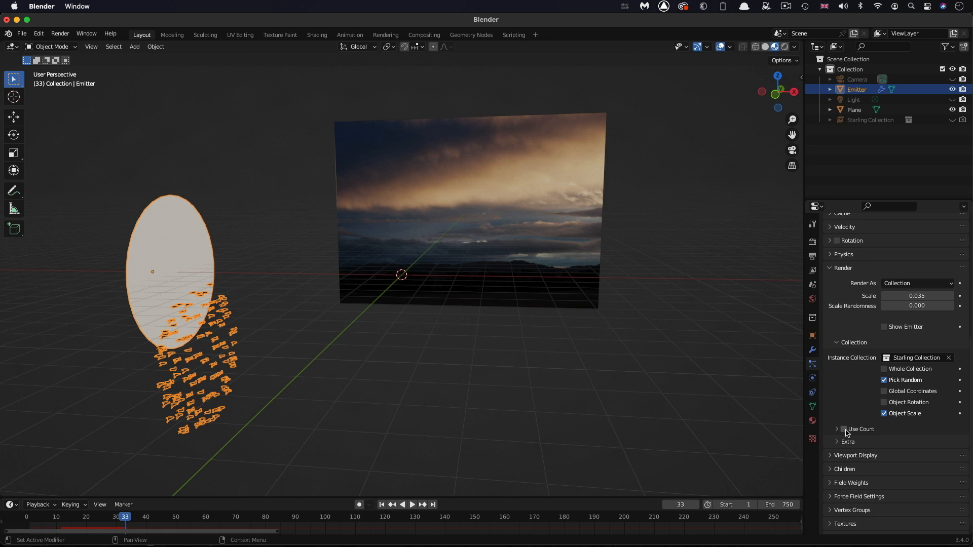
scroll(847, 432, "up", 1)
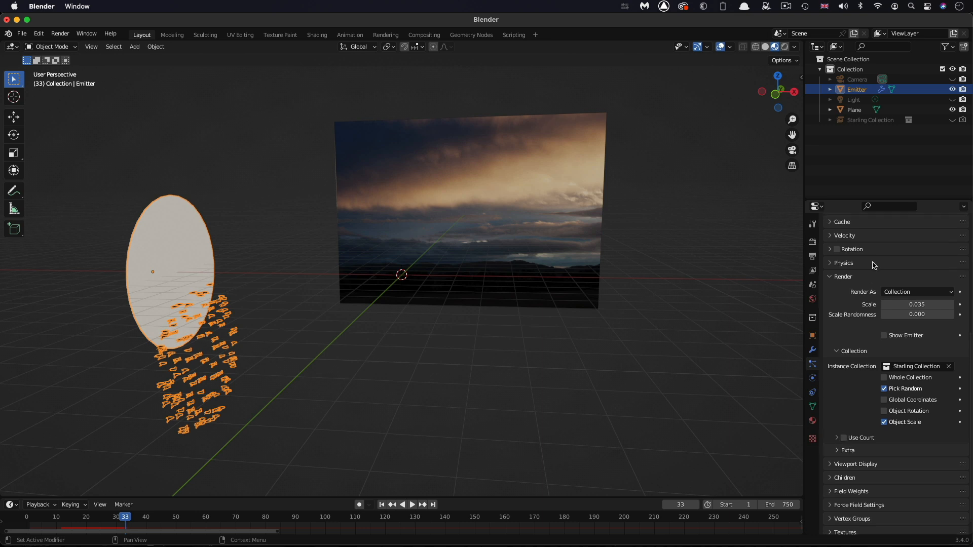
- Switch particle physics to Boids and lower the mass to 0.1 kg
left_click(829, 263)
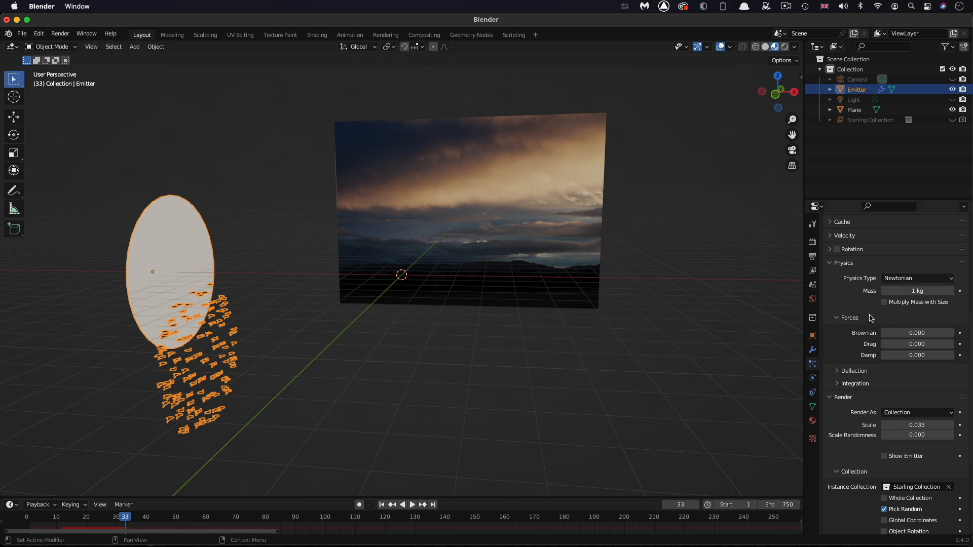
left_click(928, 279)
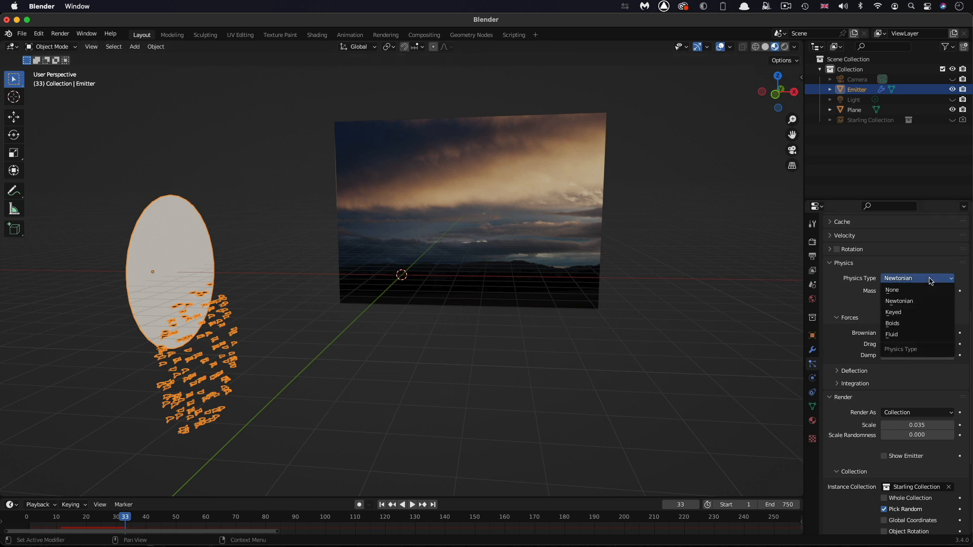
left_click(908, 327)
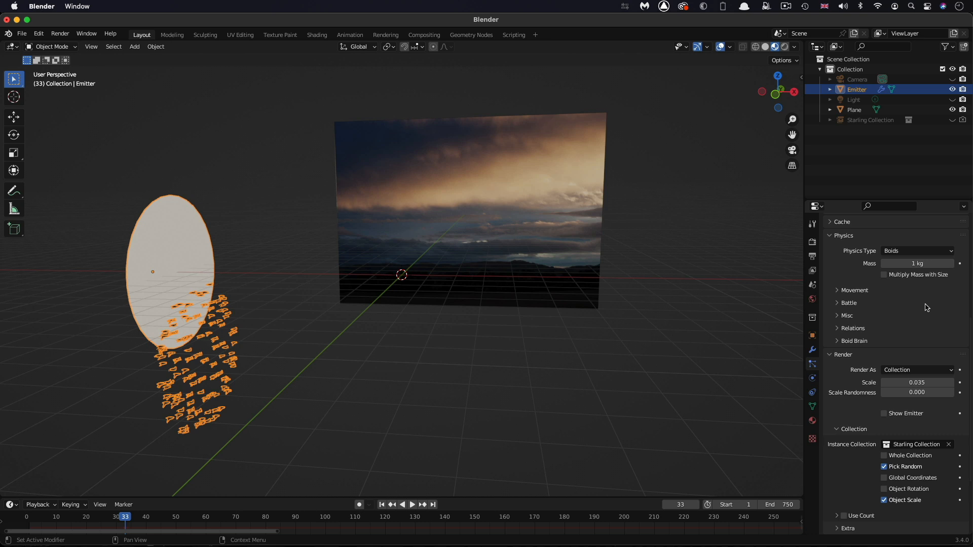
left_click(935, 263)
type(".1")
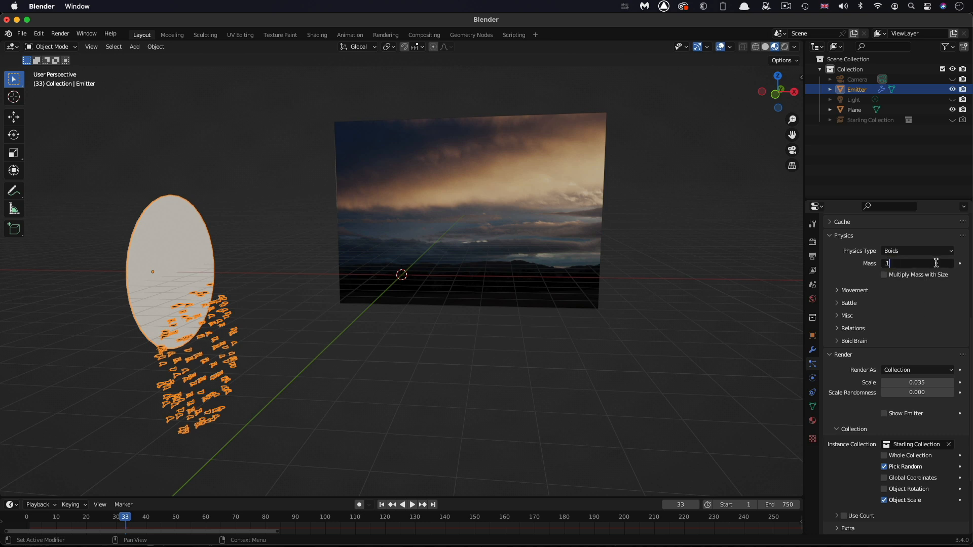
key("Return")
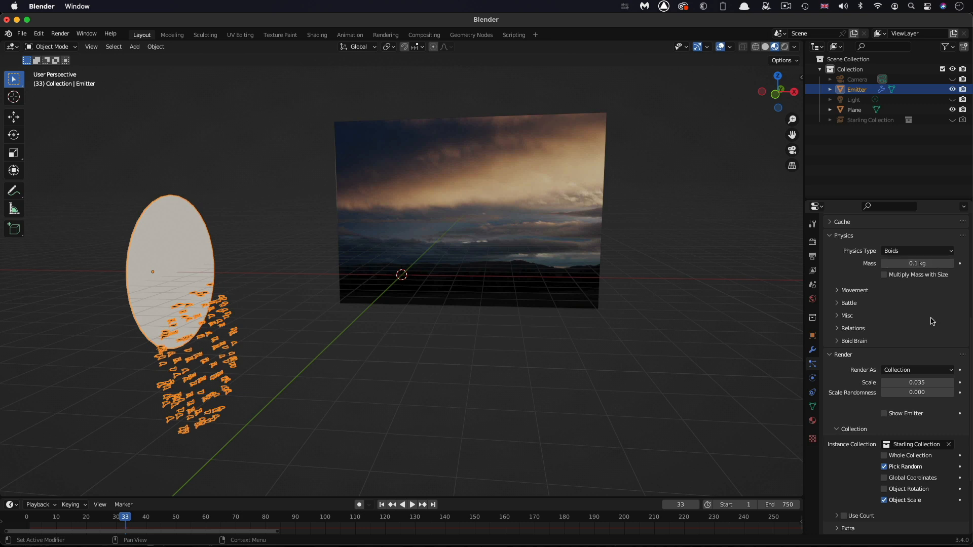
- Set boid movement to max air speed 16, acceleration 0.3, angular velocity 0.1 and personal space 8
left_click(840, 290)
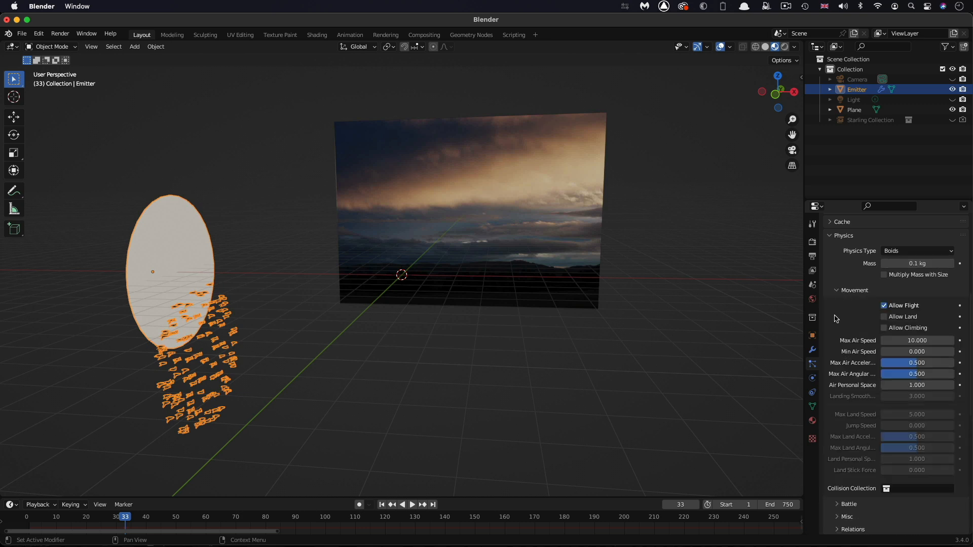
scroll(835, 318, "down", 2)
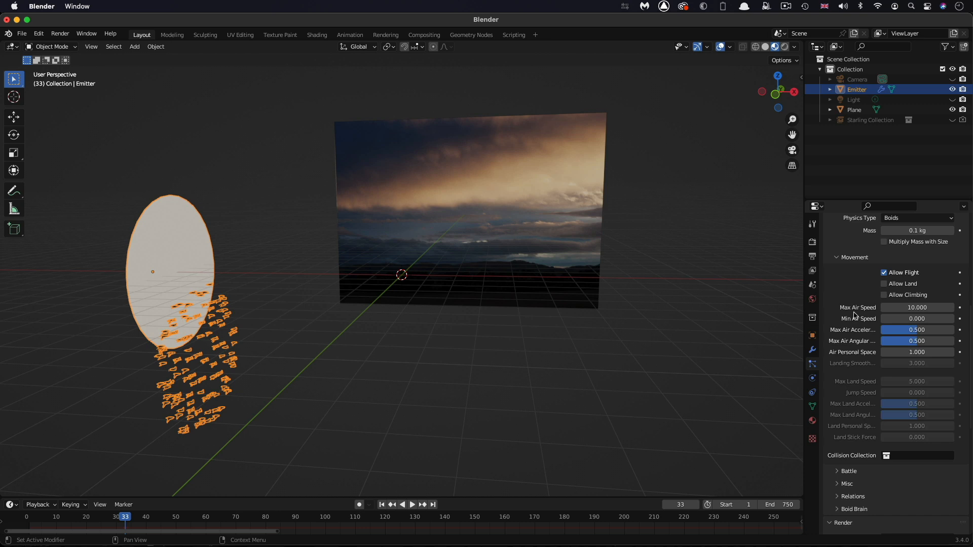
left_click(936, 308)
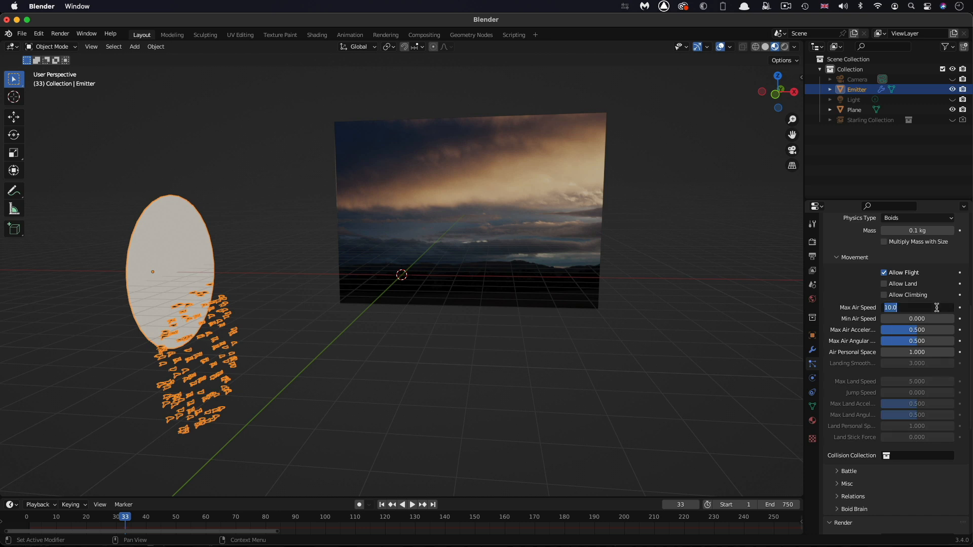
type("16")
key("Return")
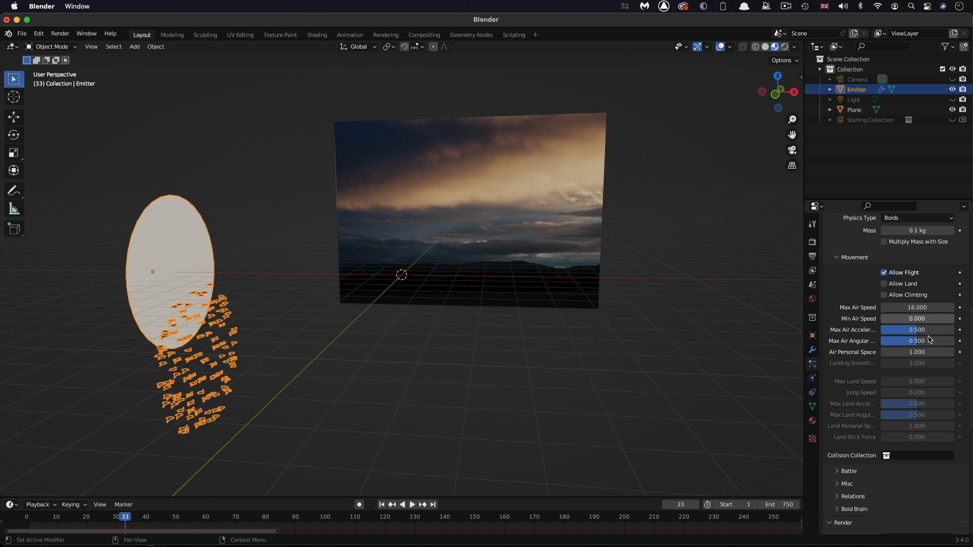
left_click(937, 331)
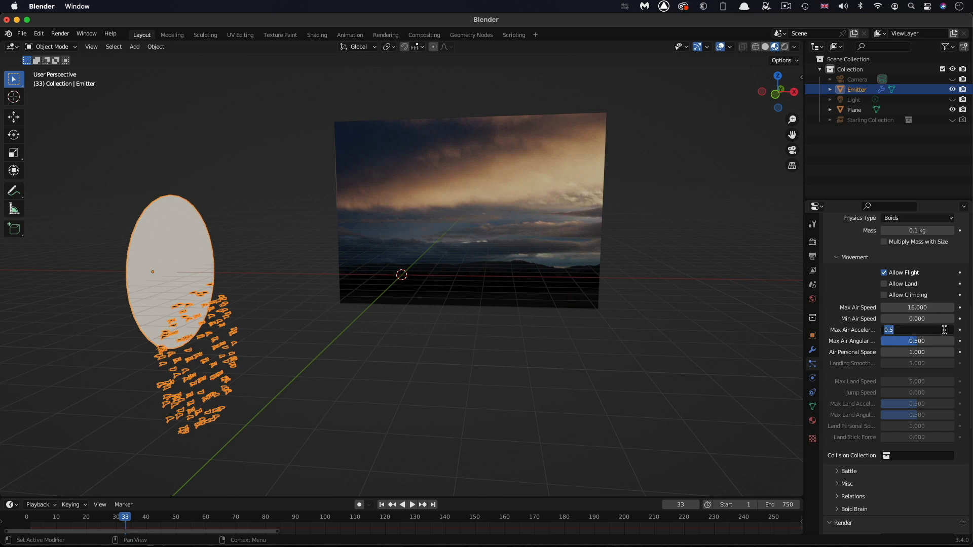
type("0.3")
key("Return")
left_click(936, 342)
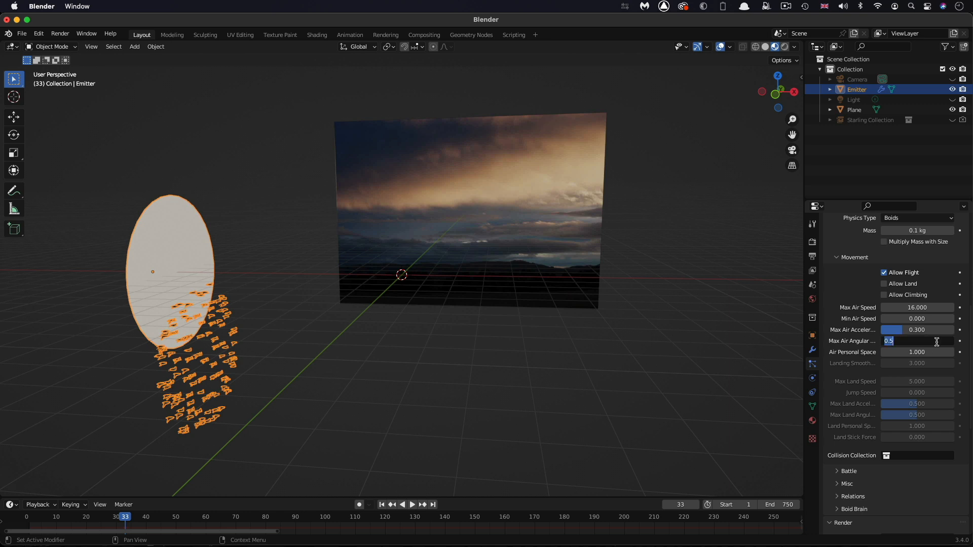
type("0.1")
key("Return")
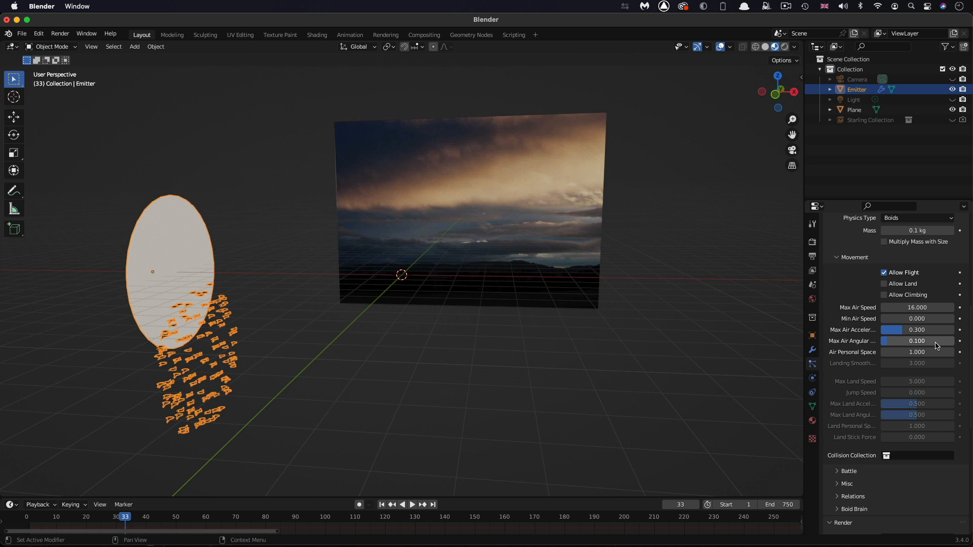
left_click(938, 351)
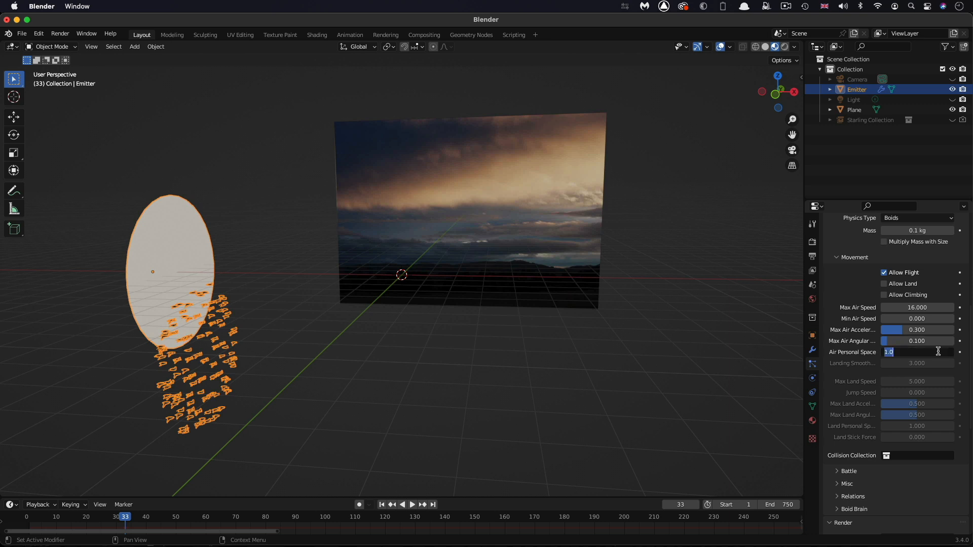
type("8")
key("Return")
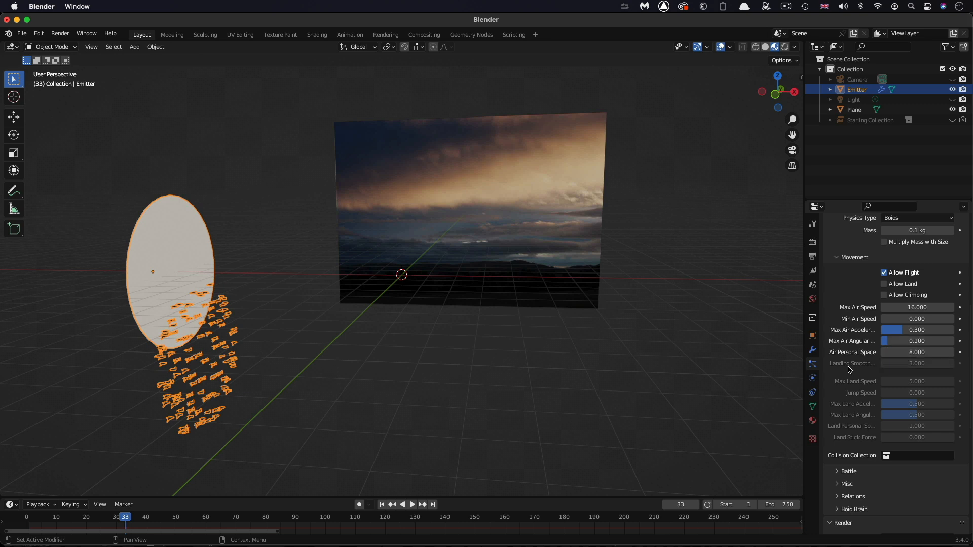
scroll(848, 370, "down", 1)
scroll(846, 388, "down", 4)
scroll(841, 406, "down", 1)
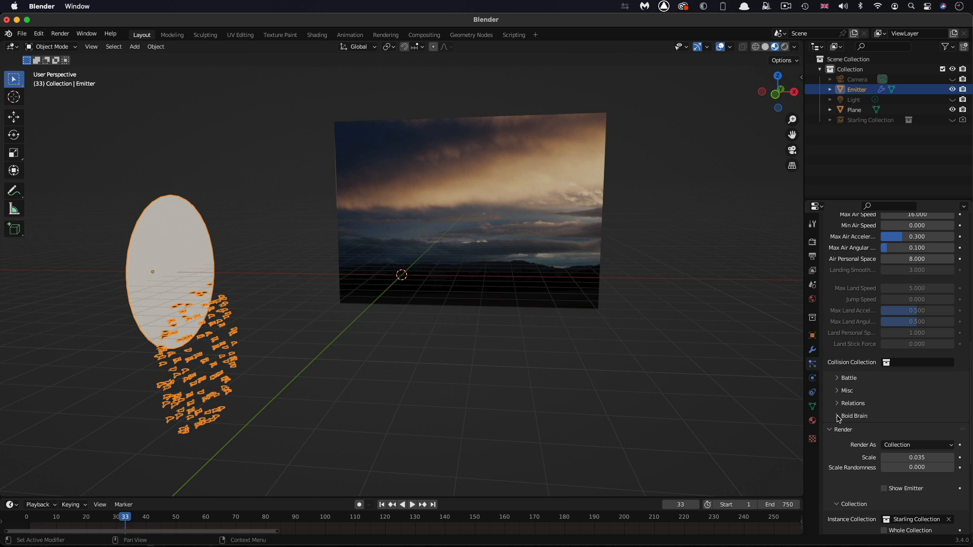
- Reveal the Boid Brain rules and select the Flock rule among Separate and Flock
left_click(837, 417)
scroll(880, 415, "down", 2)
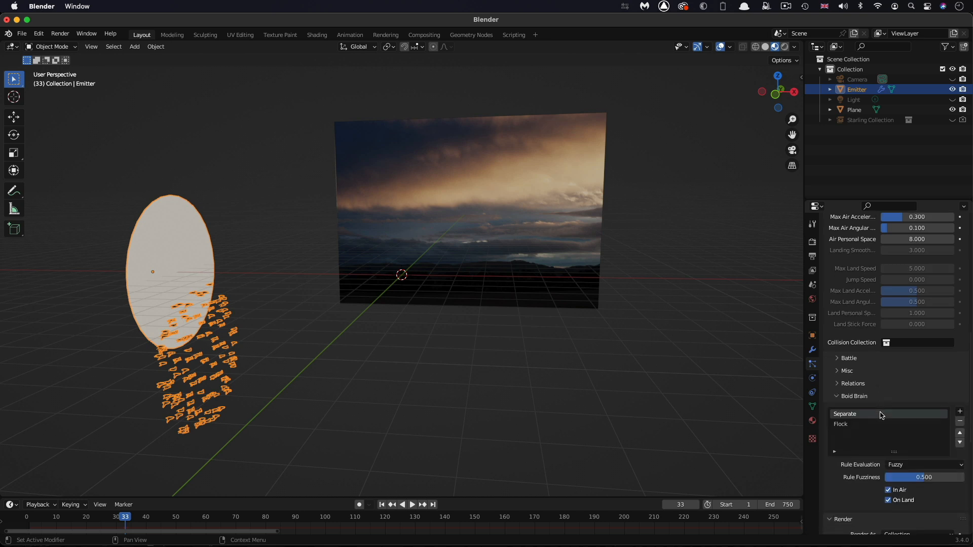
scroll(880, 415, "down", 3)
scroll(880, 414, "down", 3)
scroll(880, 416, "down", 1)
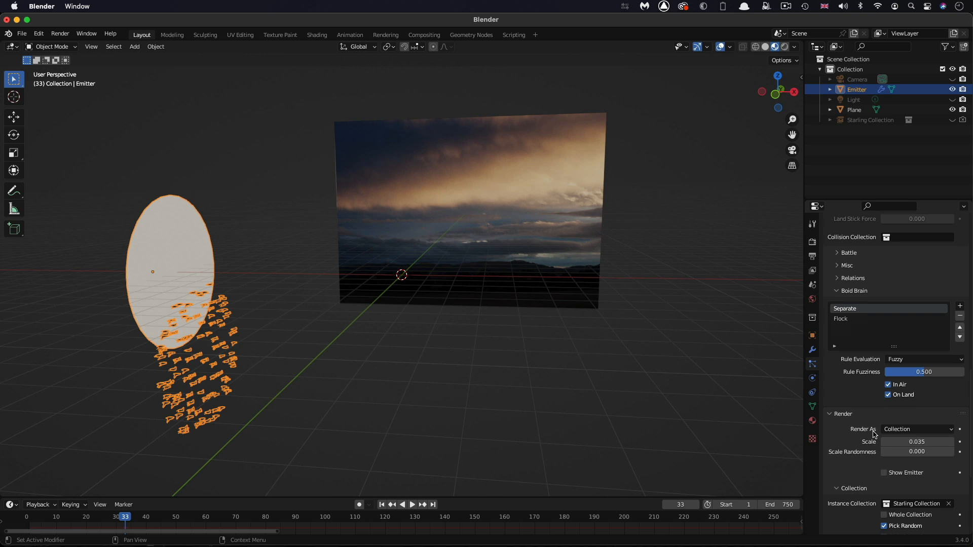
left_click(849, 319)
left_click(846, 320)
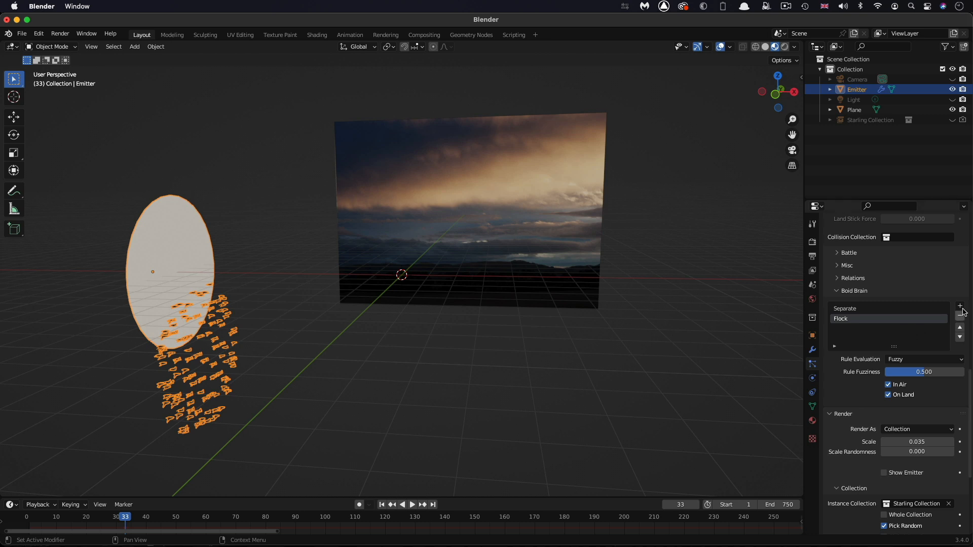
- Add Goal, Average Speed and Avoid Collision rules to the boid brain
left_click(961, 307)
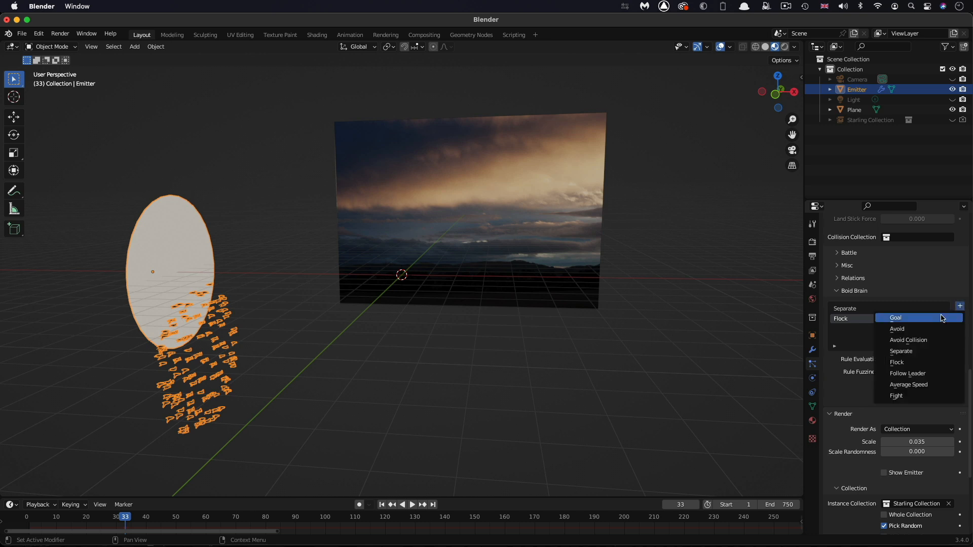
left_click(942, 318)
left_click(961, 307)
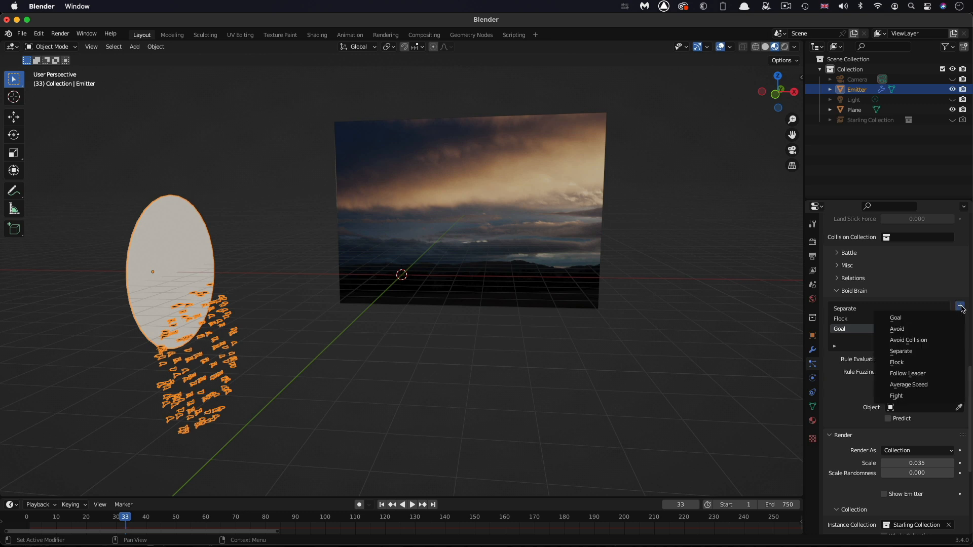
left_click(929, 384)
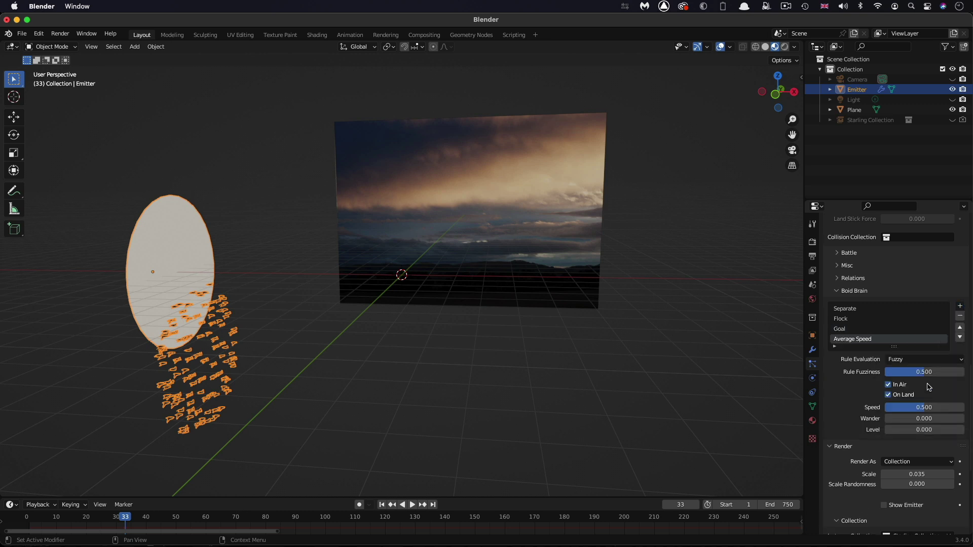
left_click(960, 308)
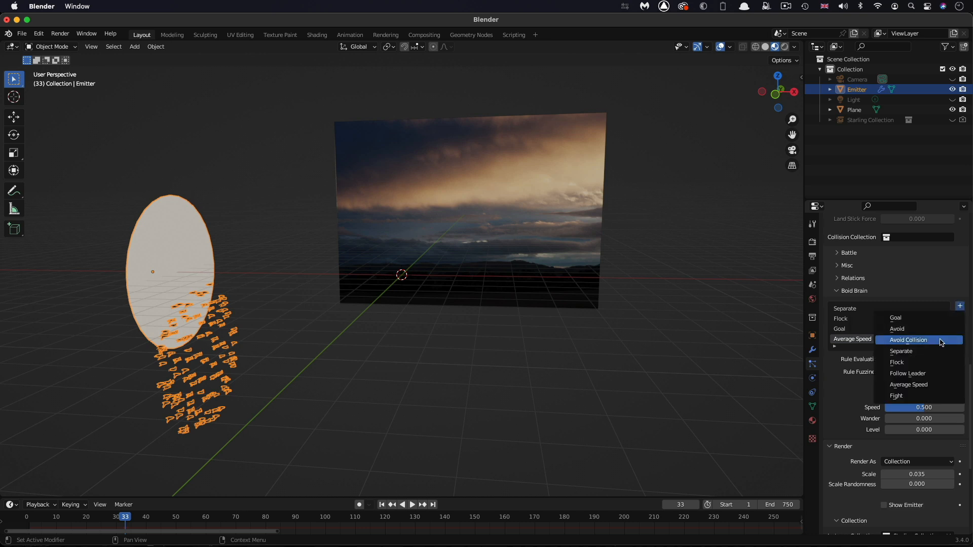
left_click(941, 342)
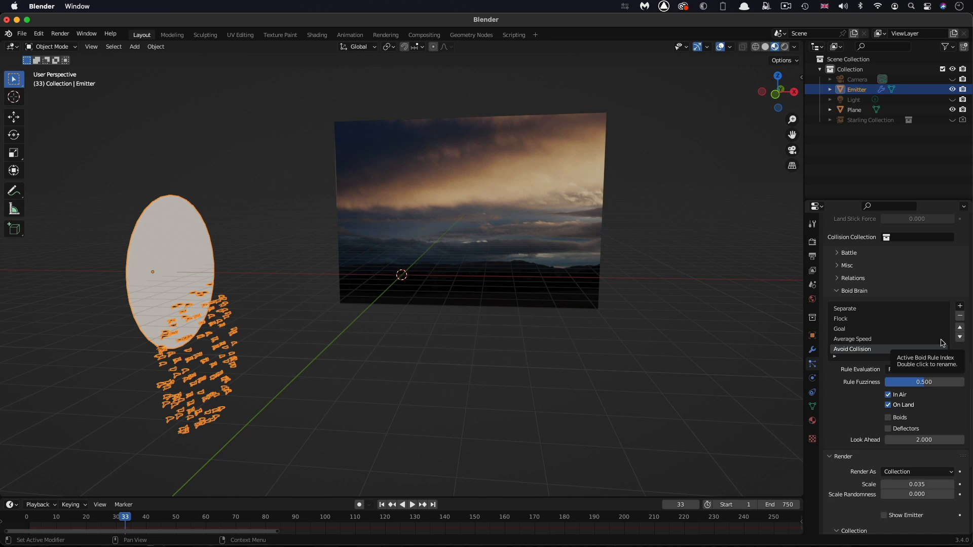
- Move Flock below Goal and Average Speed, then browse objects for the Goal rule's target
left_click(847, 321)
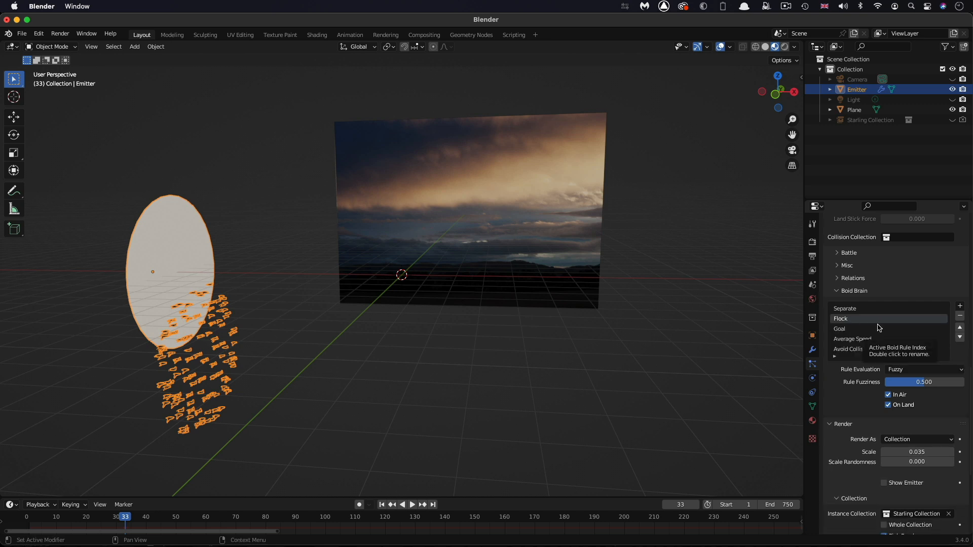
left_click(960, 338)
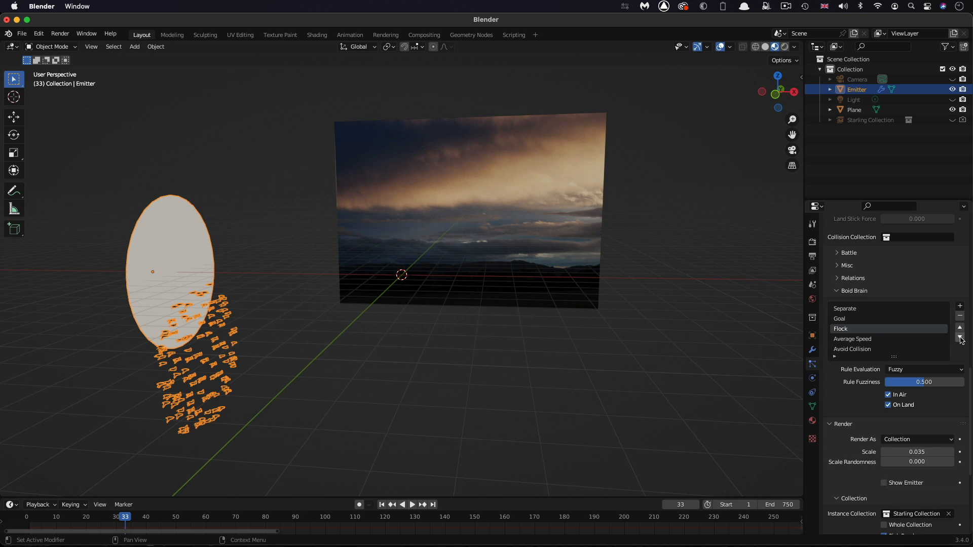
left_click(960, 339)
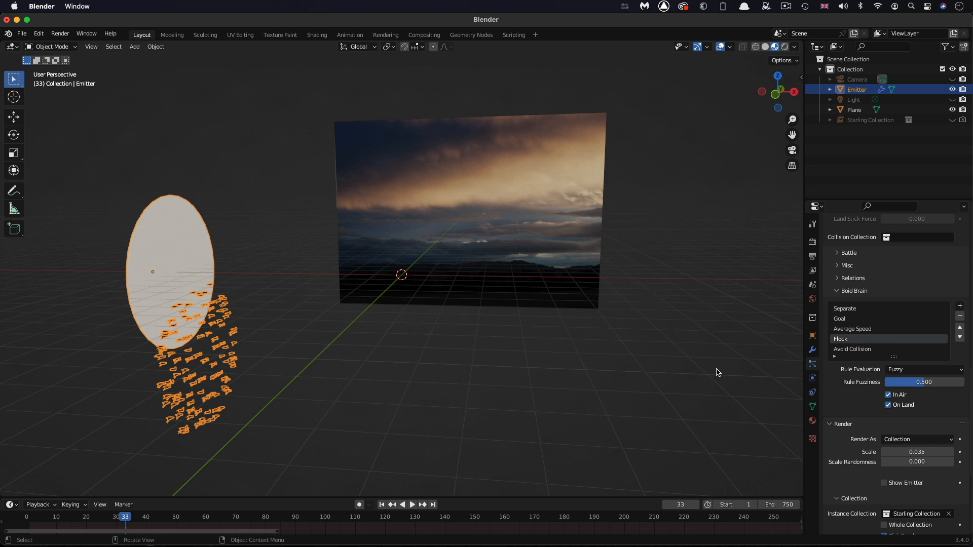
left_click(844, 318)
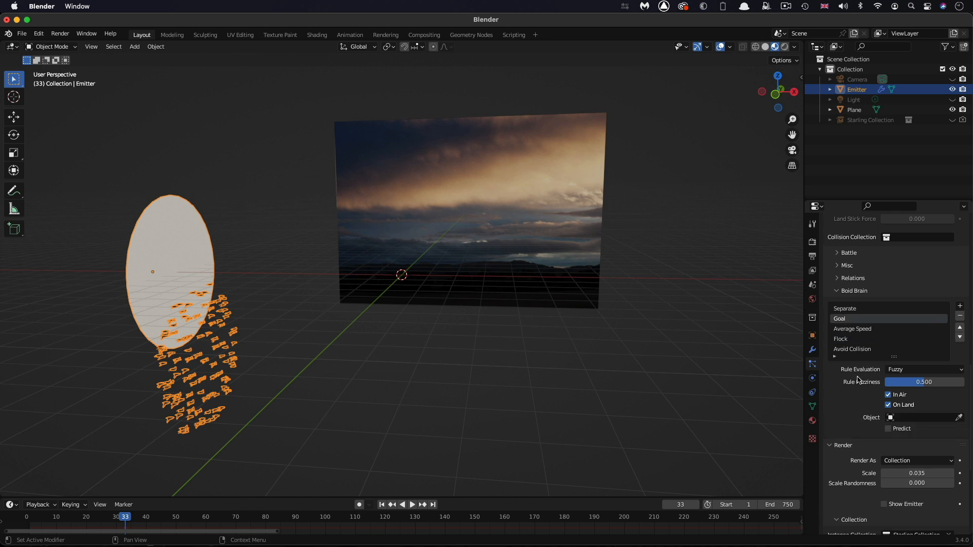
left_click(927, 417)
- Add a plain-axes empty at the origin and rename it Goal
left_click(136, 47)
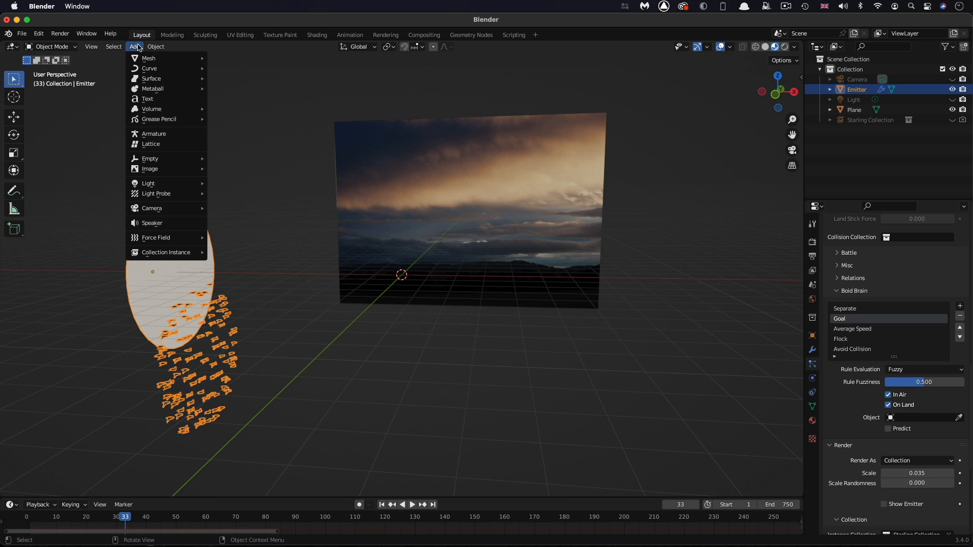
mouse_move(150, 158)
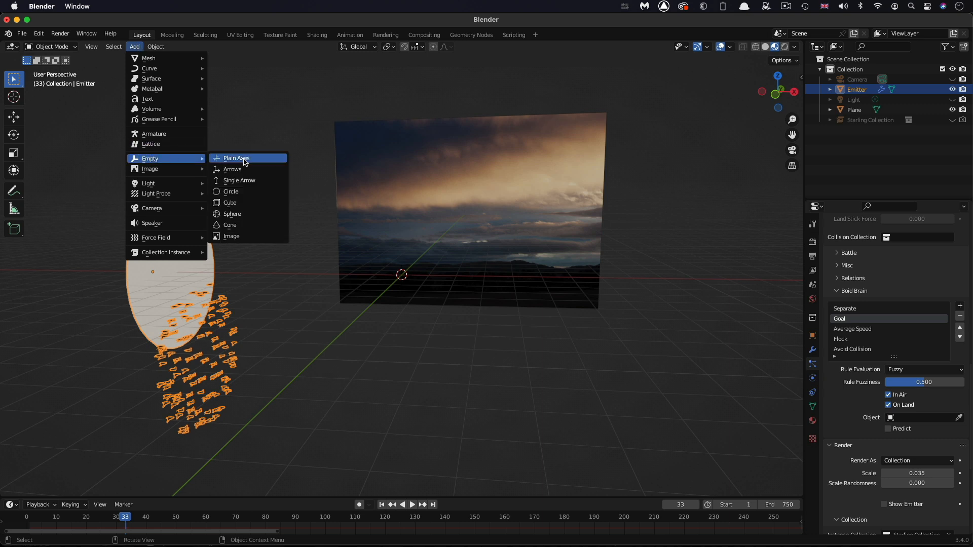
left_click(236, 159)
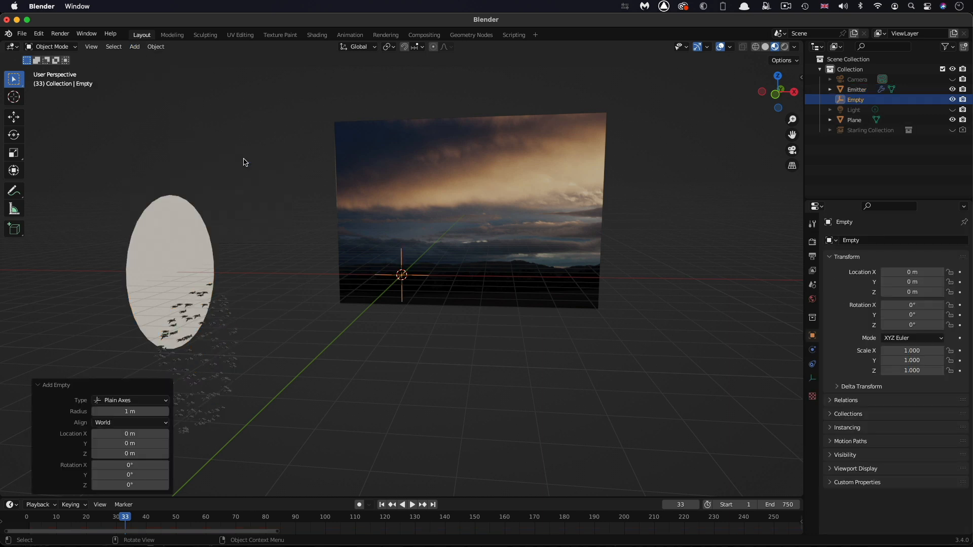
double_click(856, 100)
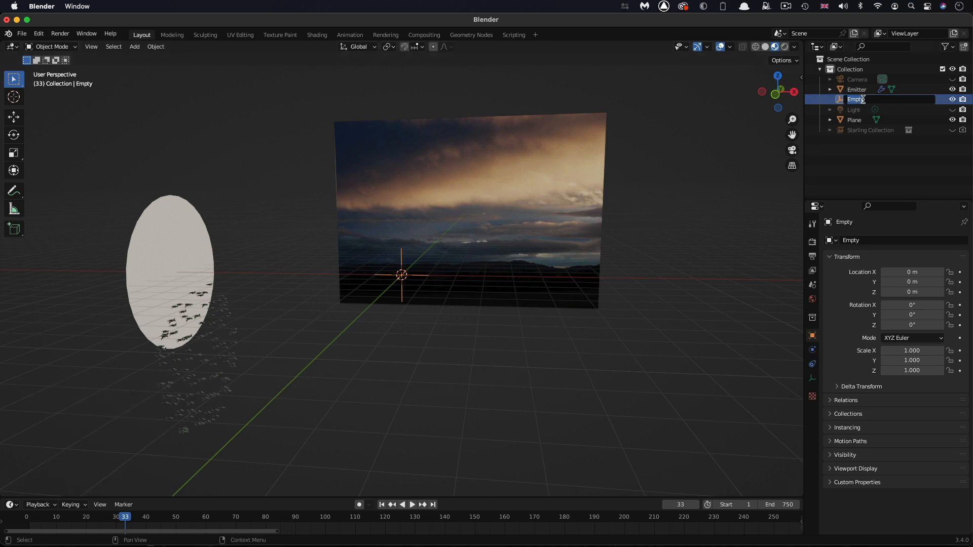
type("Goal")
key("Return")
- Reselect the Emitter and set the Goal rule's target object to the Goal empty
left_click(232, 321)
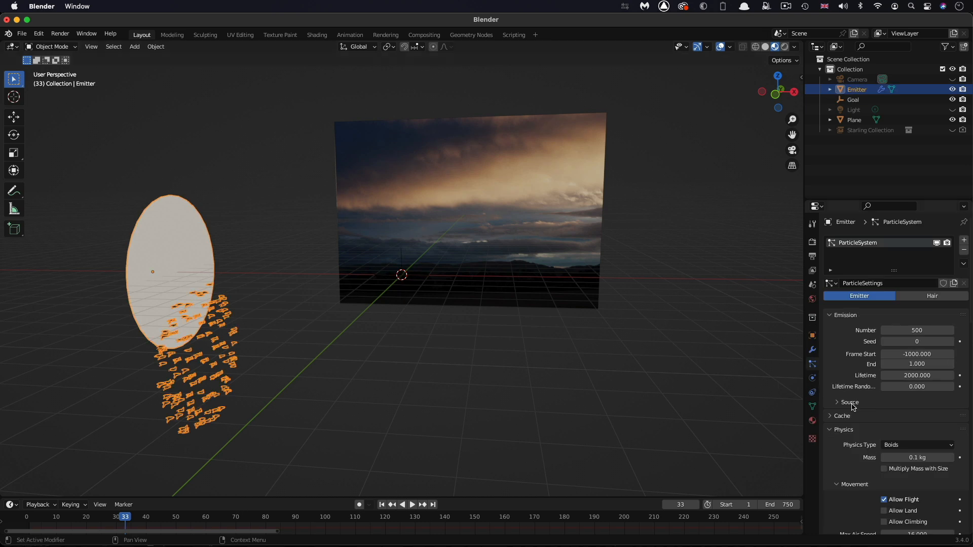
scroll(852, 406, "down", 3)
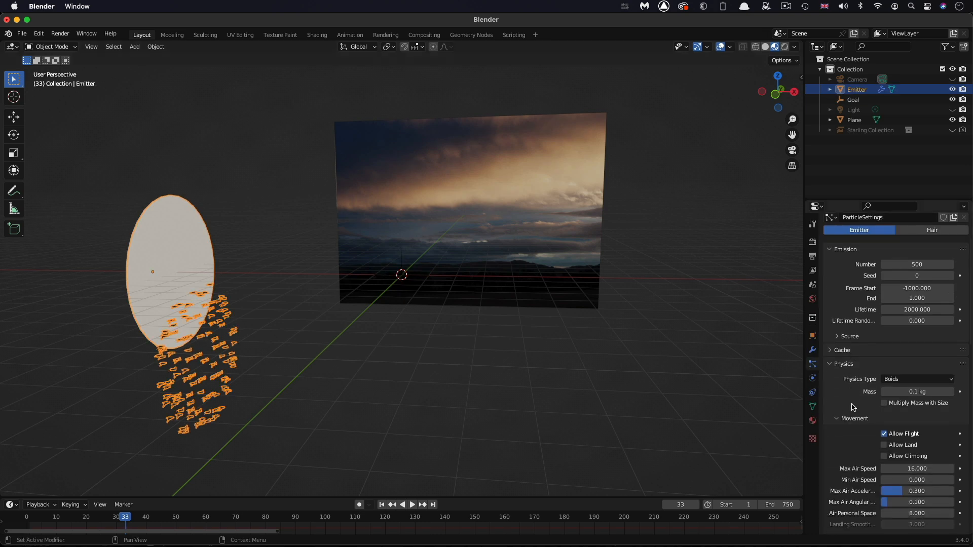
scroll(852, 406, "down", 5)
scroll(852, 406, "down", 5)
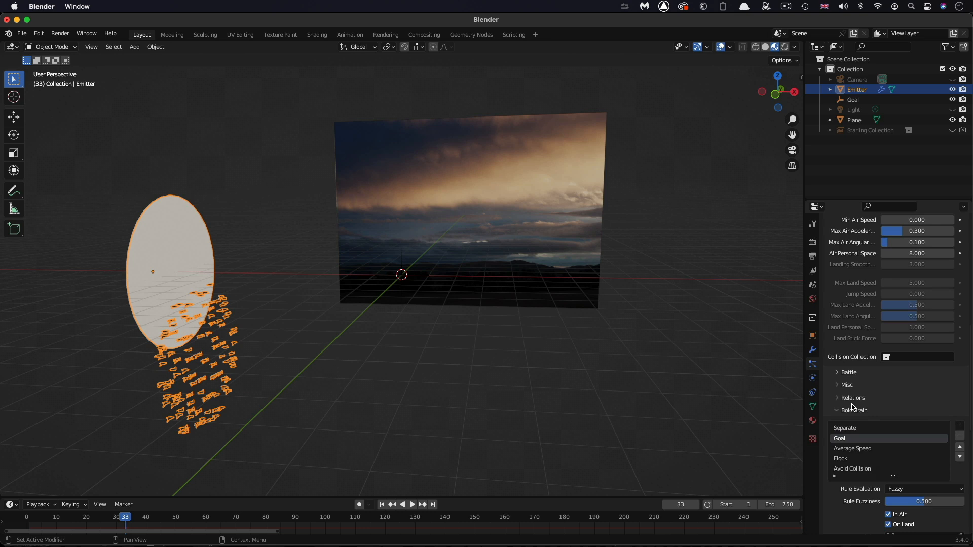
scroll(852, 406, "down", 1)
scroll(852, 406, "down", 2)
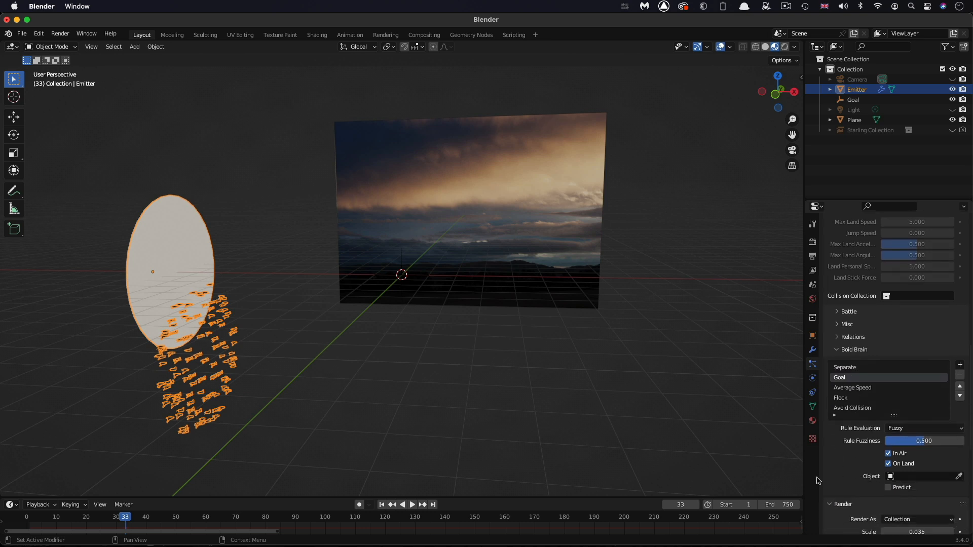
left_click(936, 477)
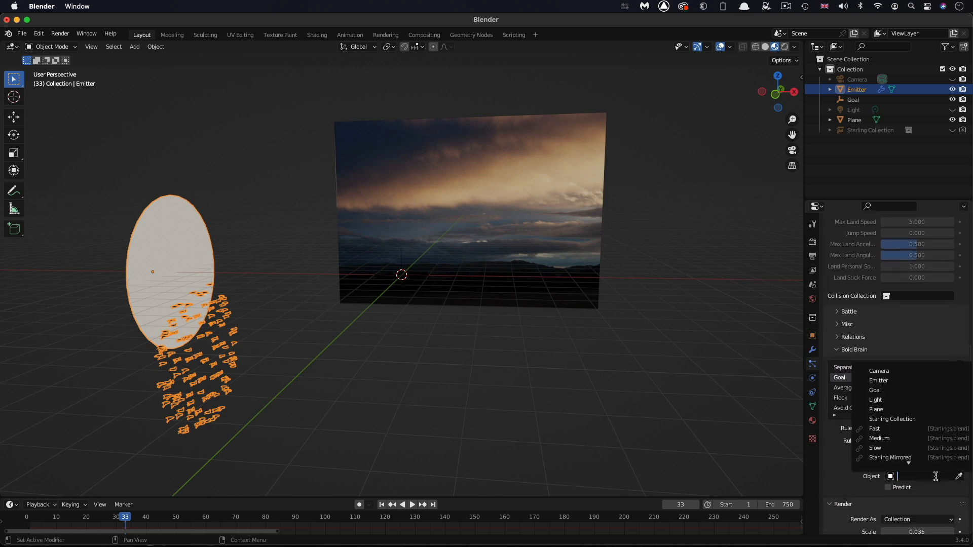
left_click(880, 391)
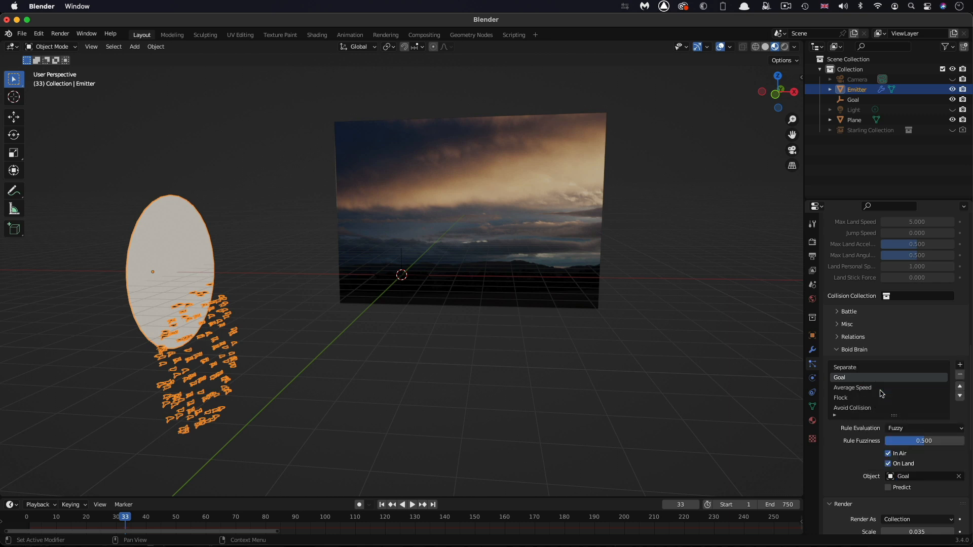
- Return to frame 1 so the boids rest on the emitter disc, with the particle Cache panel expanded
left_click(382, 504)
scroll(861, 323, "up", 1)
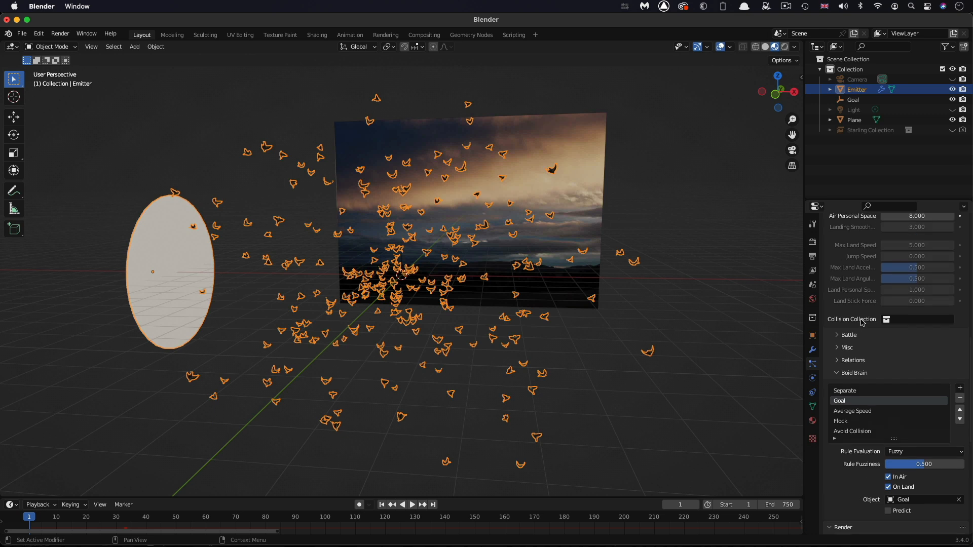
scroll(861, 323, "up", 5)
scroll(861, 323, "up", 3)
left_click(832, 335)
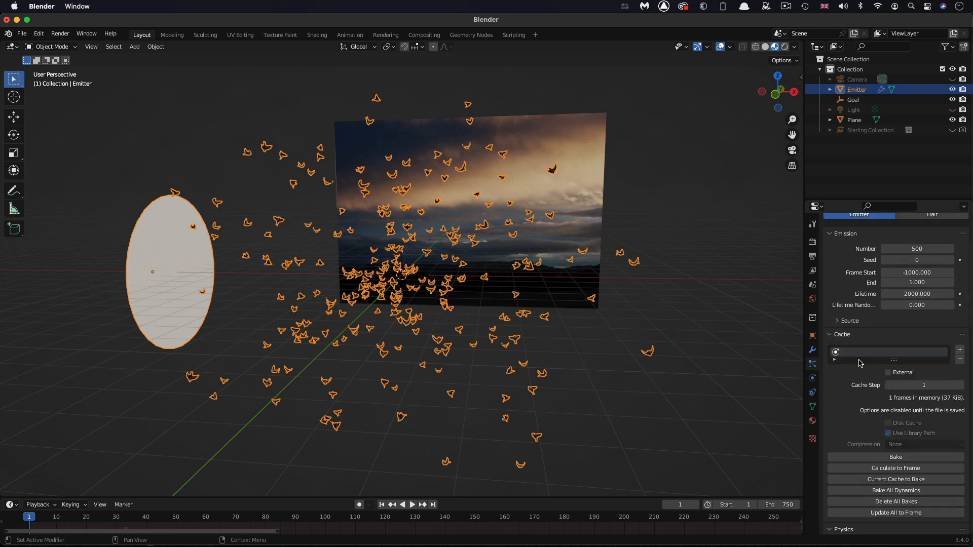
right_click(874, 351)
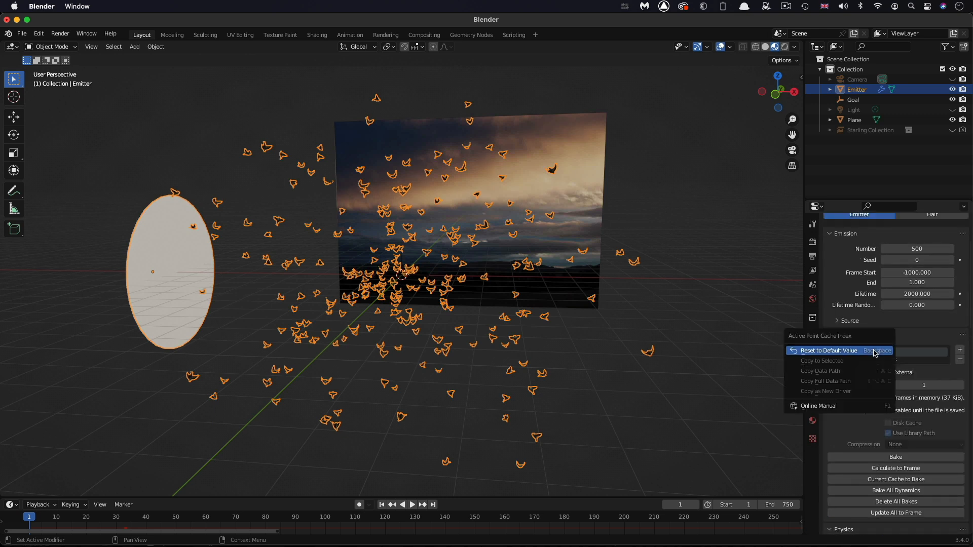
left_click(874, 350)
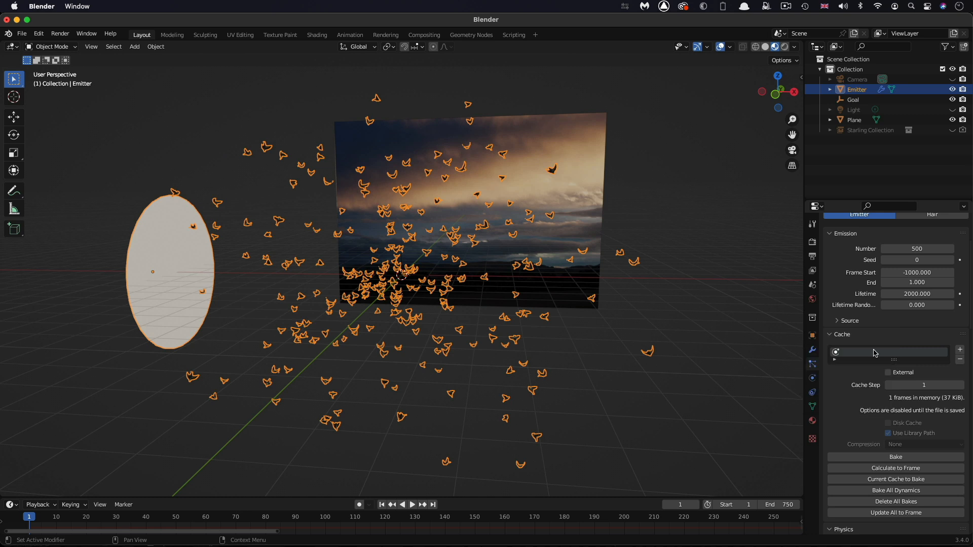
right_click(872, 355)
left_click(382, 504)
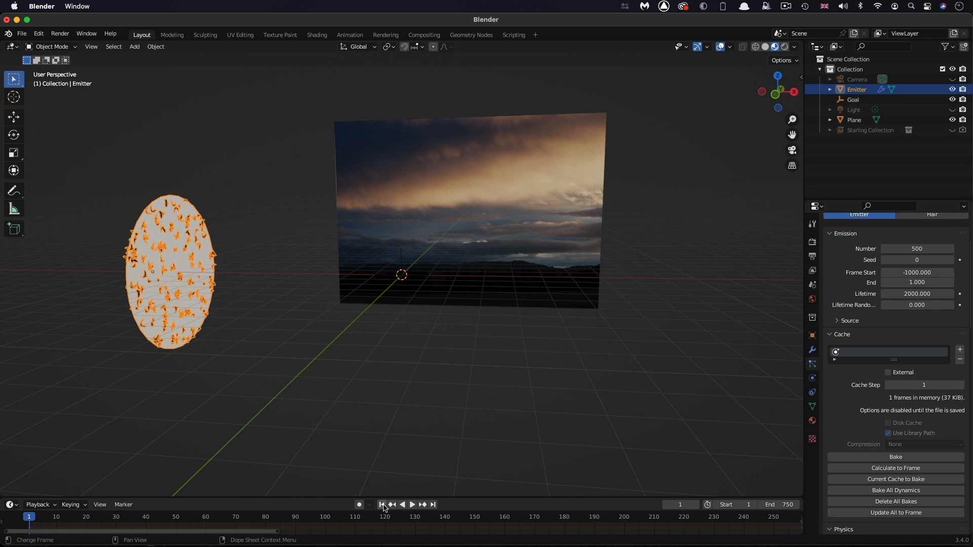
right_click(875, 355)
left_click(876, 357)
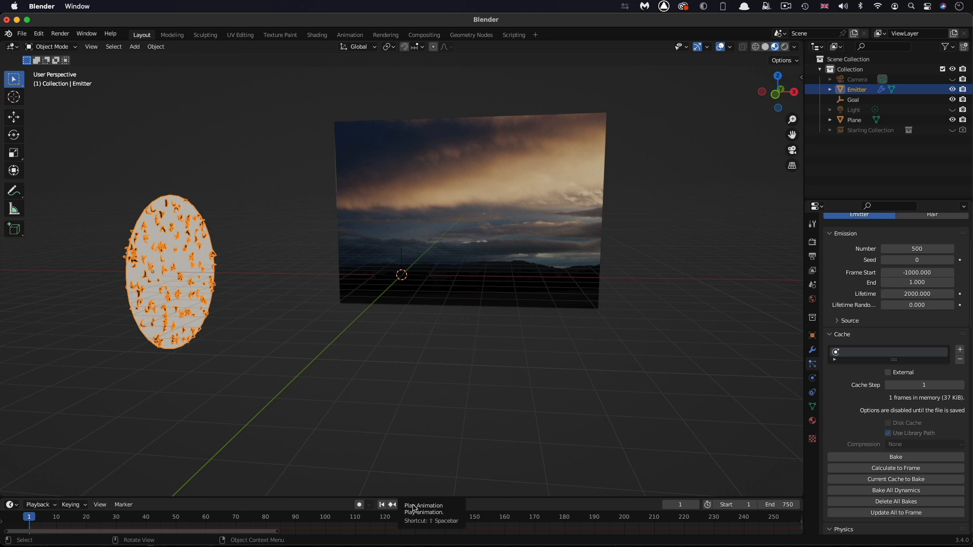
- Play the flock animation briefly to check the boids, then pause
middle_click_drag(495, 304, 406, 304)
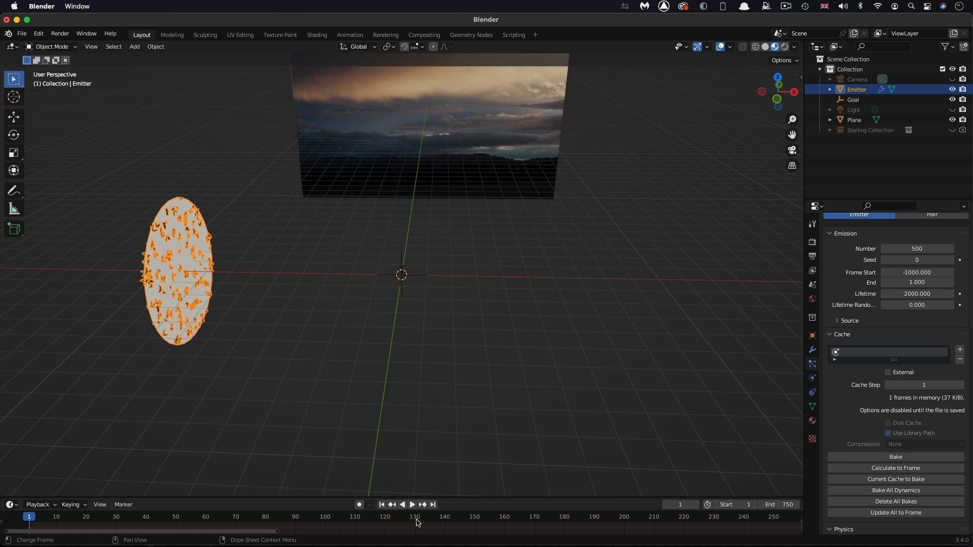
left_click(411, 504)
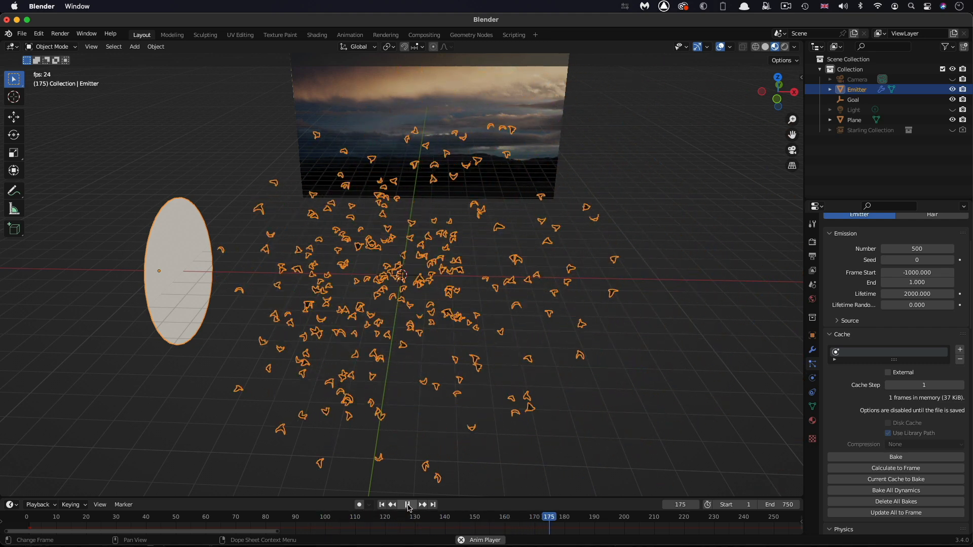
left_click(408, 505)
middle_click_drag(586, 390, 589, 390)
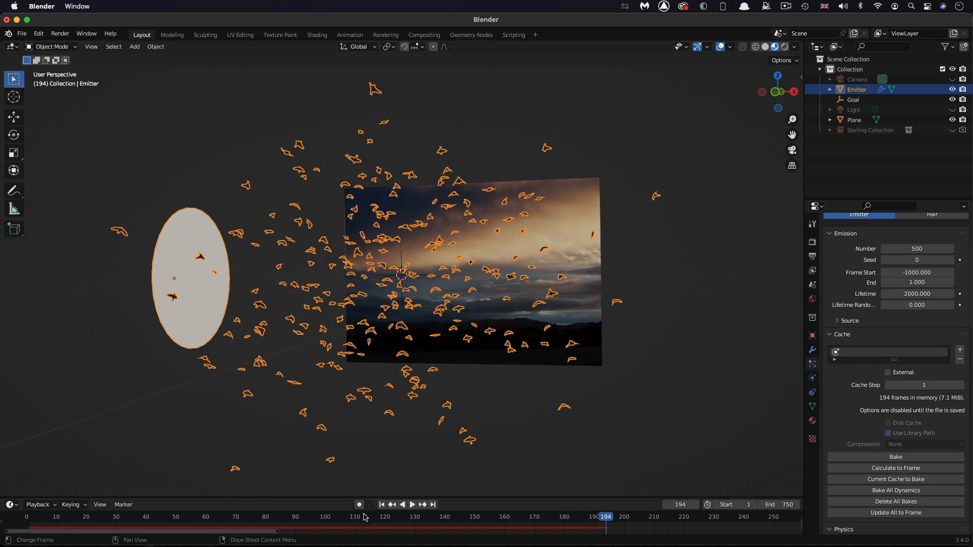
- Back at frame 1, reset the Emitter's particle cache to its default value
left_click(381, 504)
right_click(851, 350)
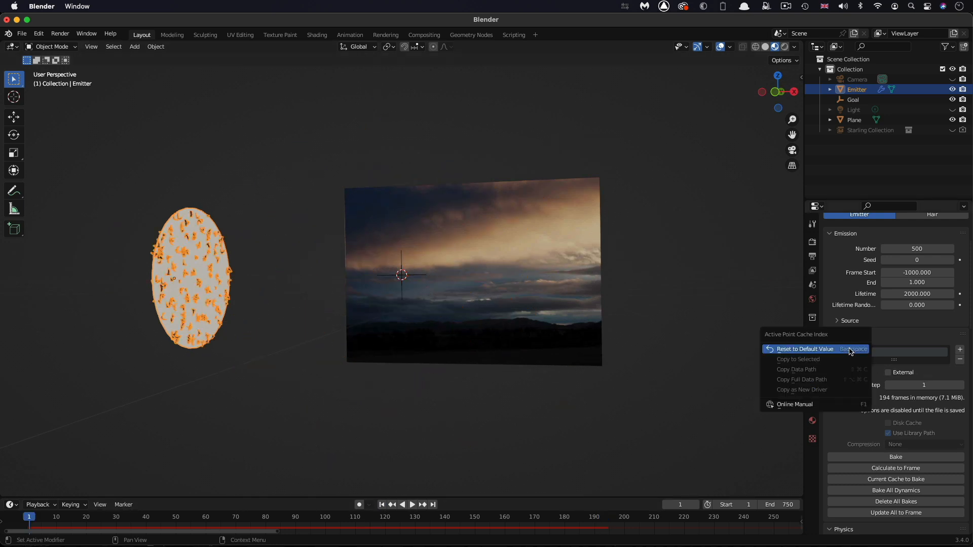
left_click(850, 350)
right_click(885, 355)
key("Escape")
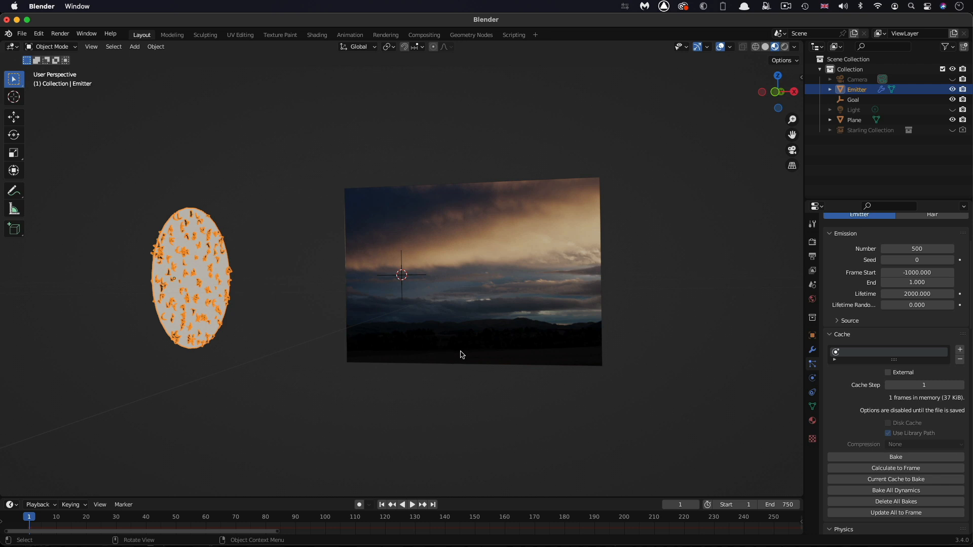
- Move the Emitter to X location -20 m and hide it from the viewport
left_click(857, 89)
left_click(813, 336)
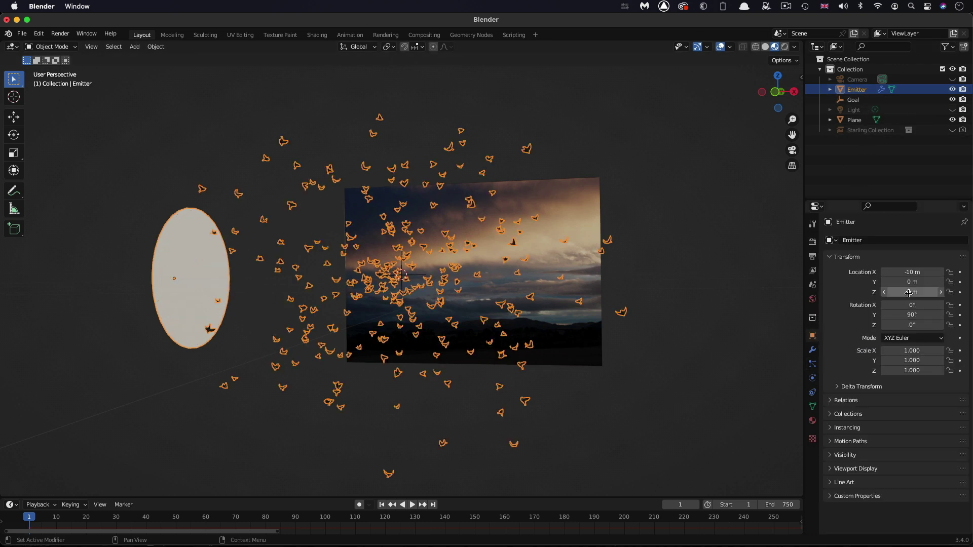
left_click(927, 272)
type("-20")
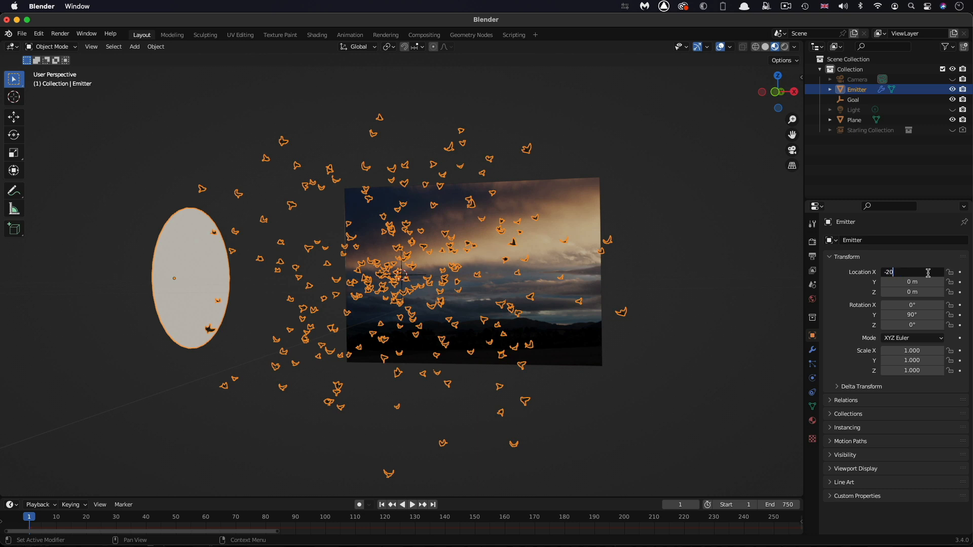
key("Return")
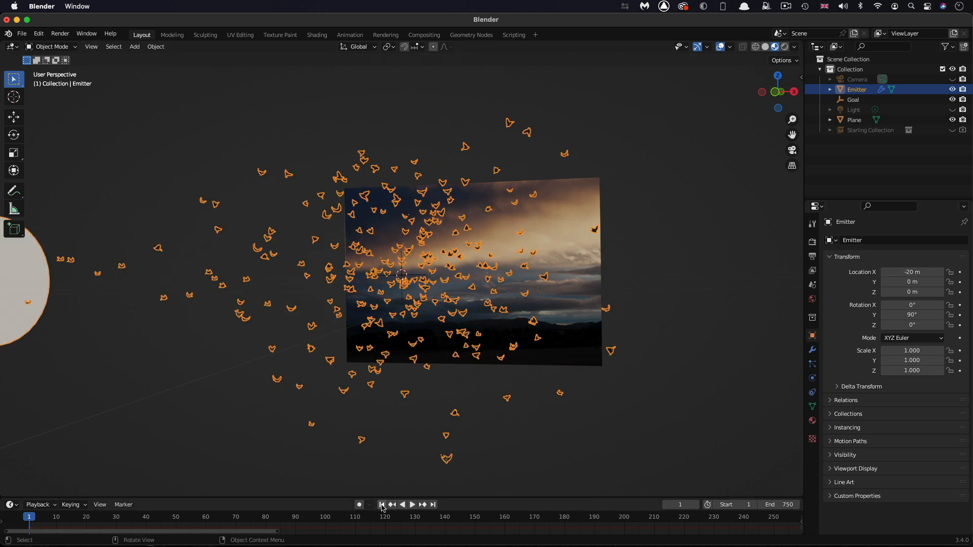
left_click(381, 504)
scroll(576, 445, "left", 3)
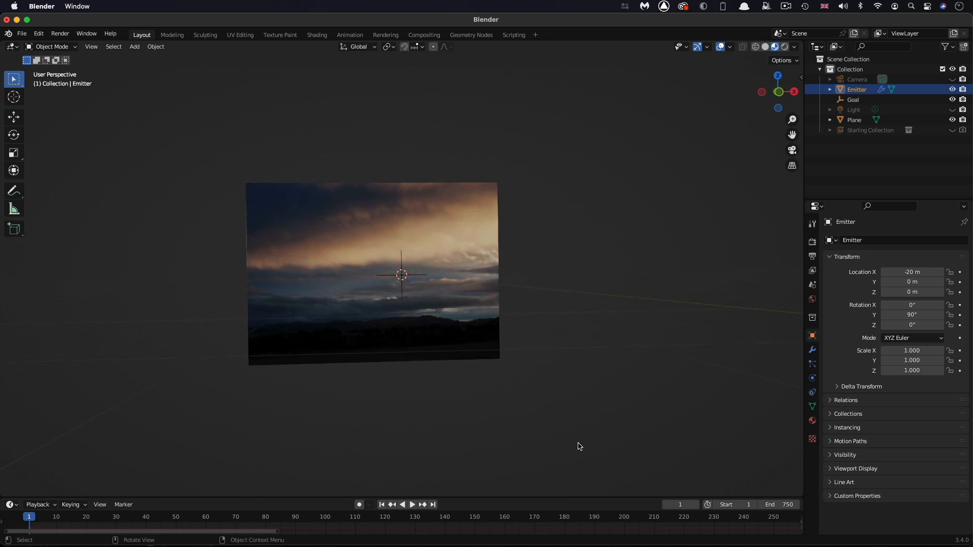
scroll(576, 445, "right", 2)
scroll(576, 445, "right", 1)
scroll(578, 447, "right", 2)
scroll(578, 446, "right", 2)
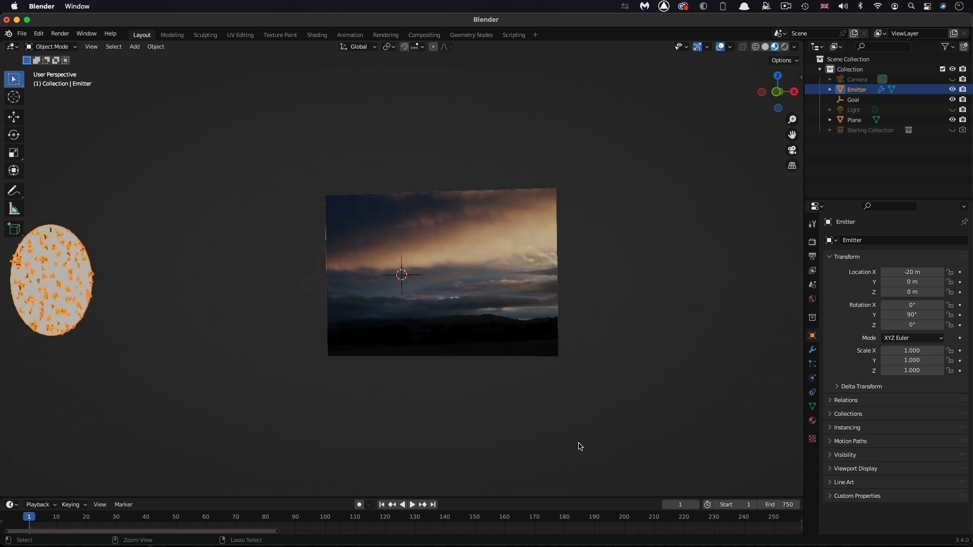
scroll(578, 447, "right", 2)
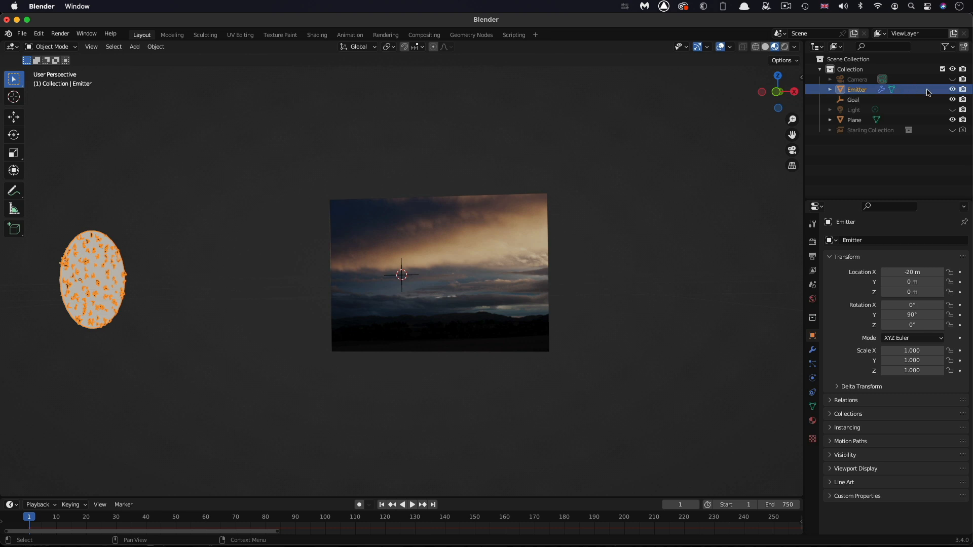
left_click(952, 90)
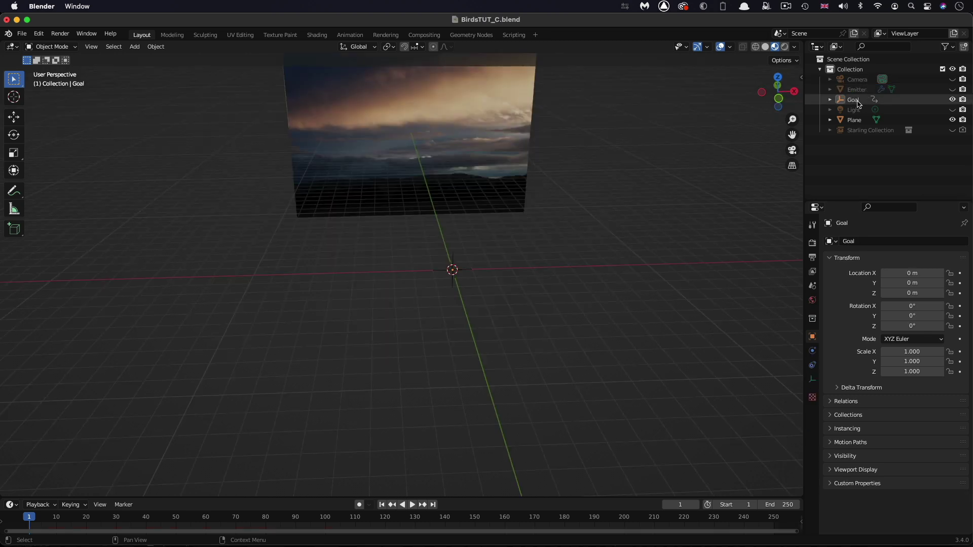
- Add a scripted-expression driver to the Goal's X Location and remove its 'var' input variable
left_click(853, 99)
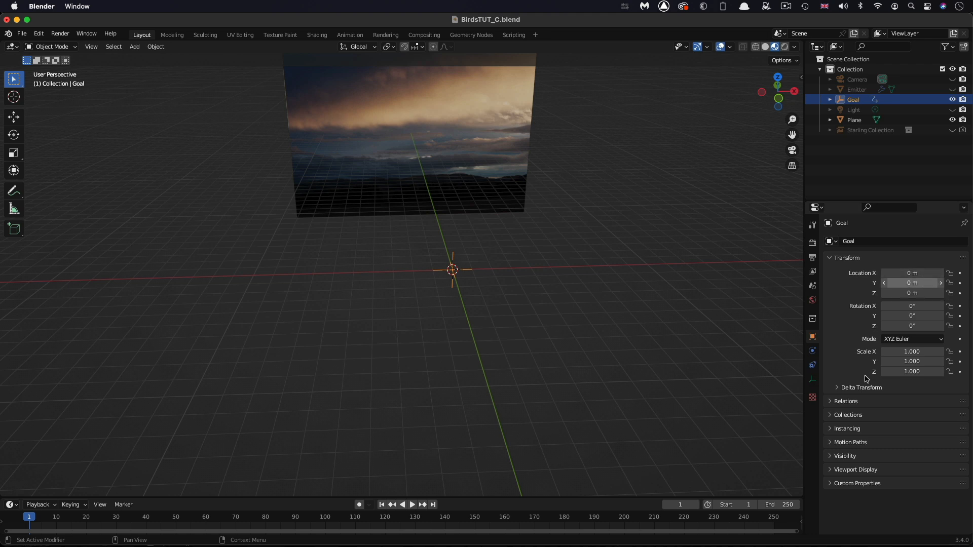
right_click(918, 273)
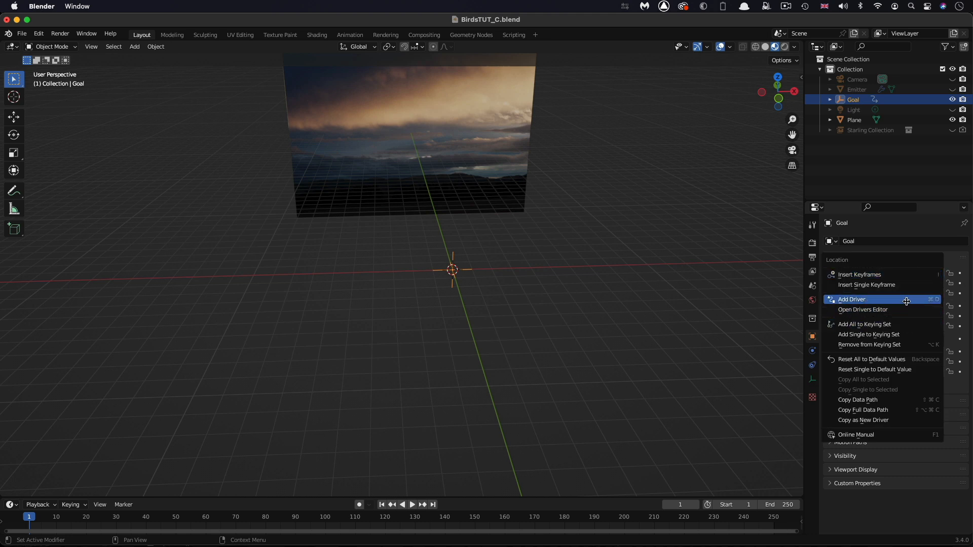
left_click(913, 300)
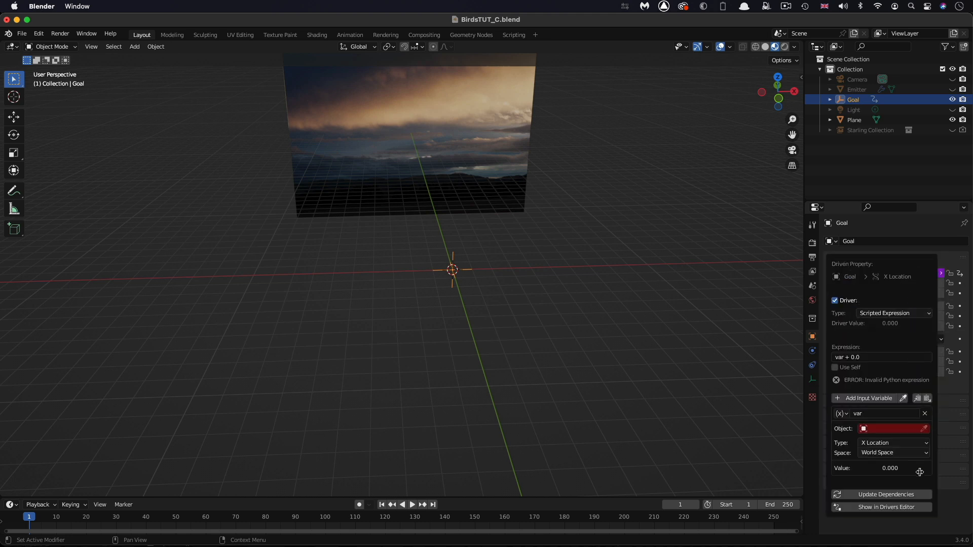
left_click(924, 414)
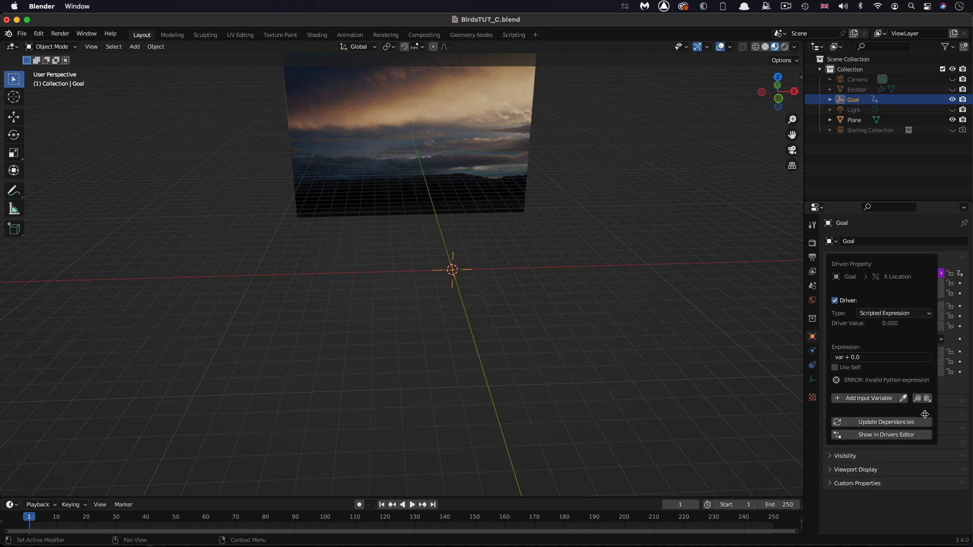
left_click(885, 356)
- Set the Goal's X driver expression to sin(frame/36)*10 and play to watch it swing sideways
key("BackSpace")
type("sin")
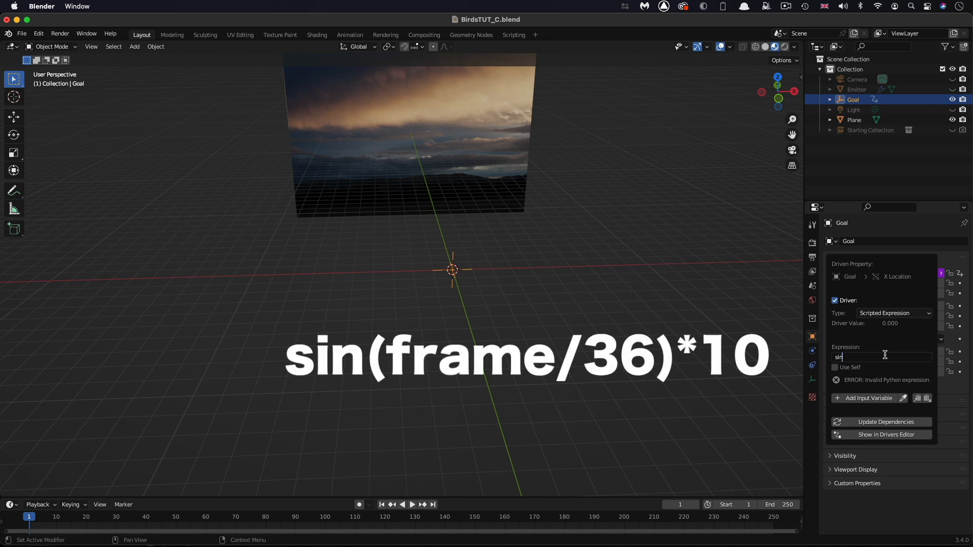
type("(fra")
type("me")
type("*")
type("10")
key("Return")
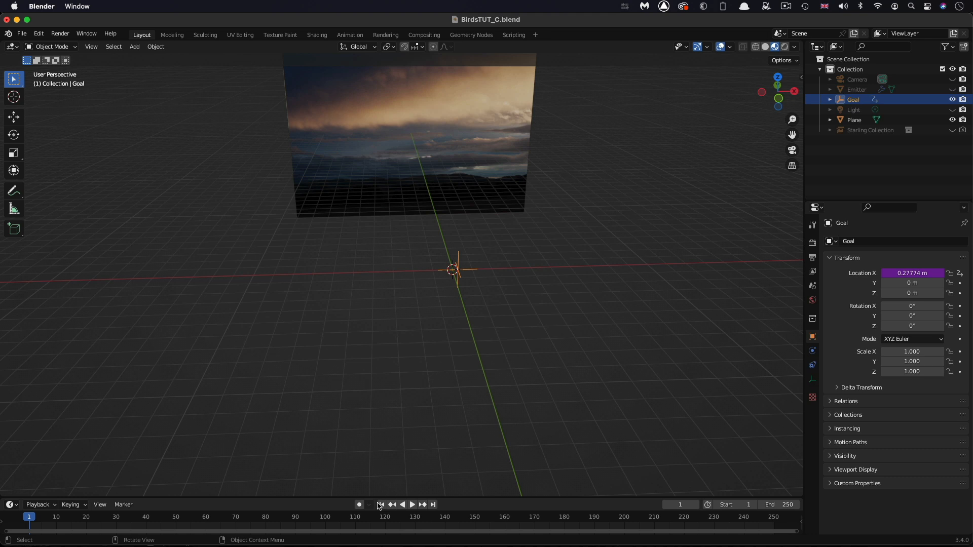
left_click(413, 505)
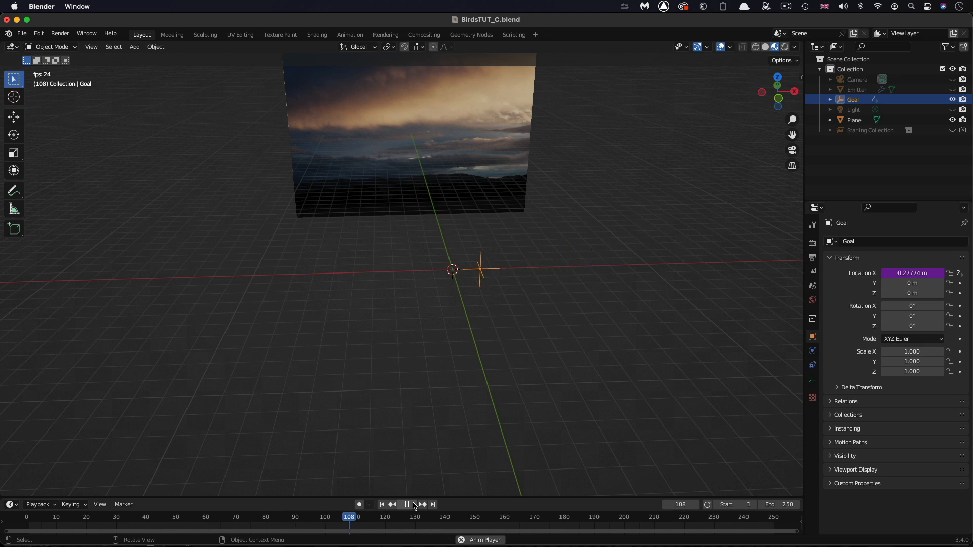
- Show the Emitter again, reset its particle cache at frame 1, and replay the flock chasing the Goal
left_click(408, 505)
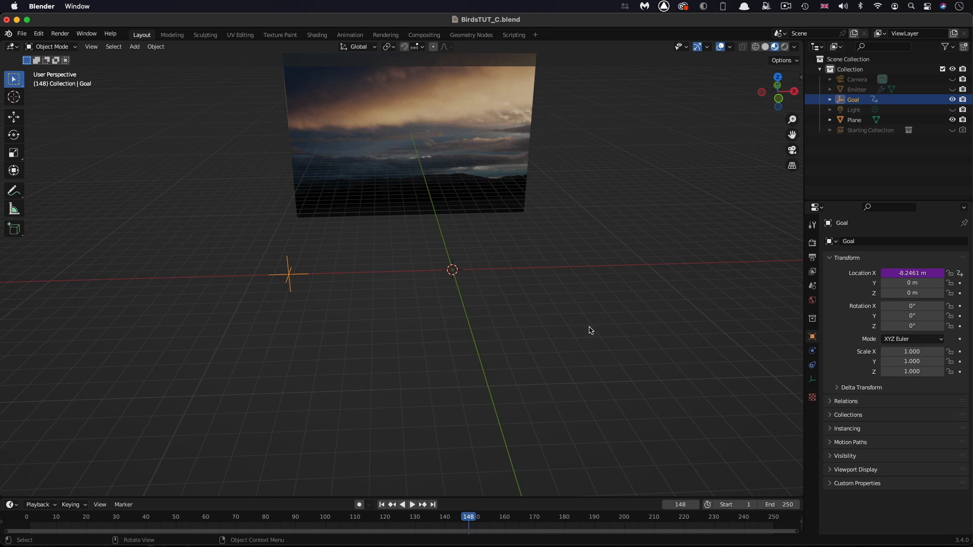
left_click(952, 89)
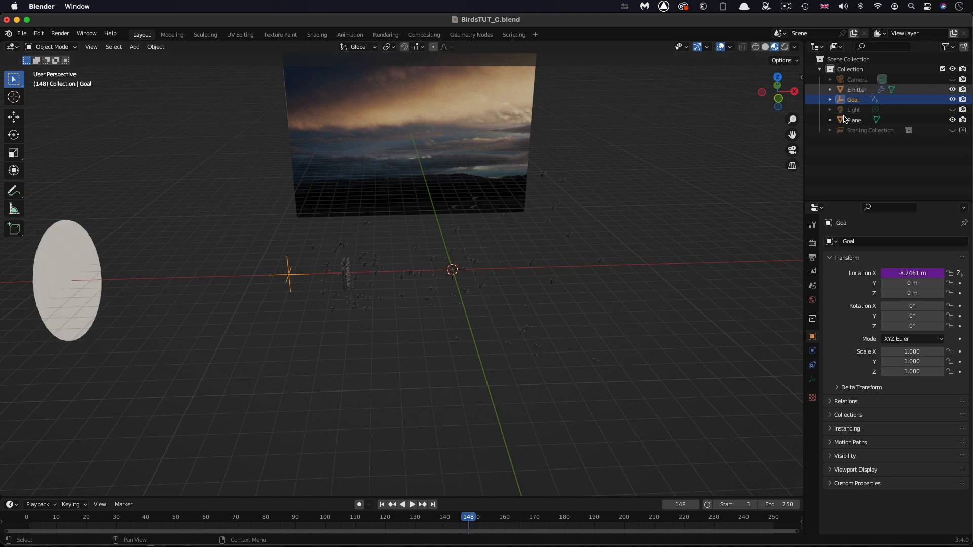
left_click(382, 505)
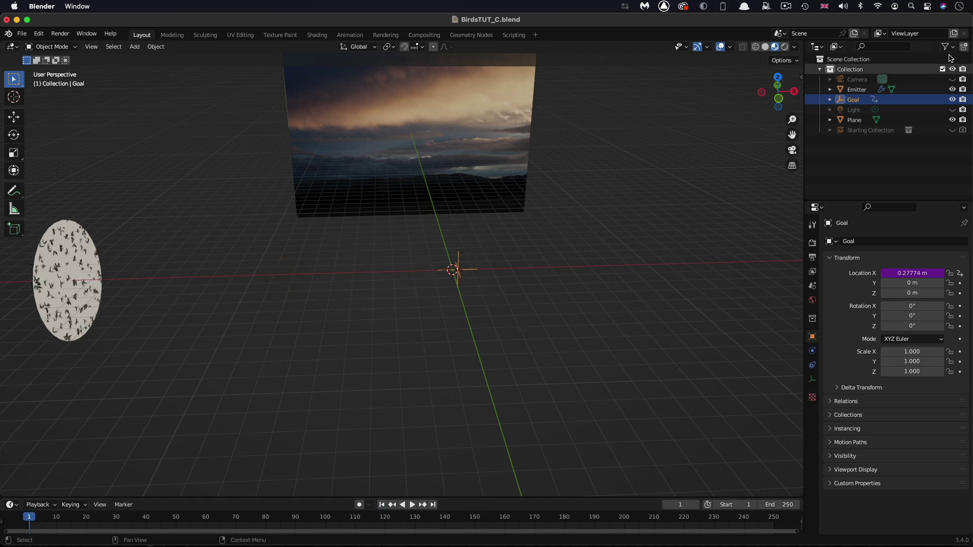
left_click(865, 90)
left_click(813, 366)
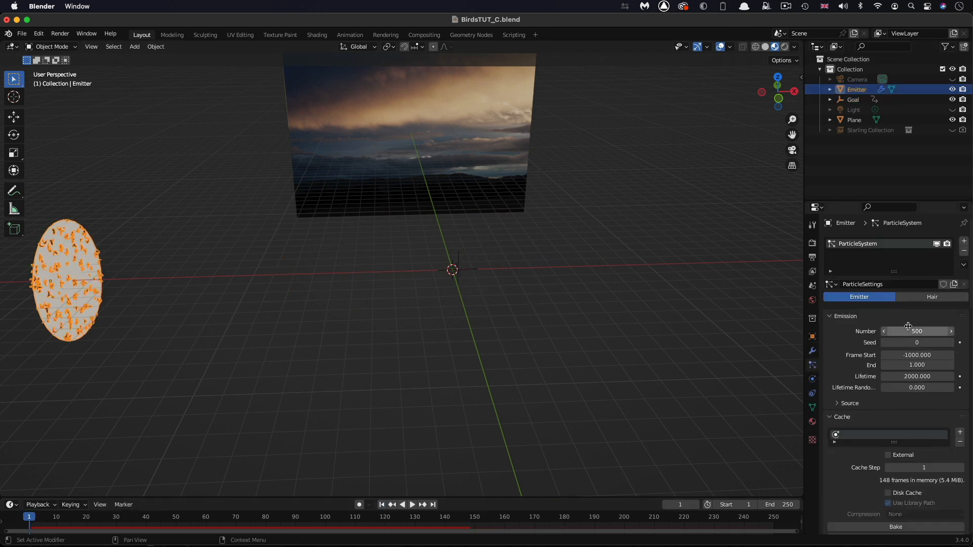
right_click(875, 436)
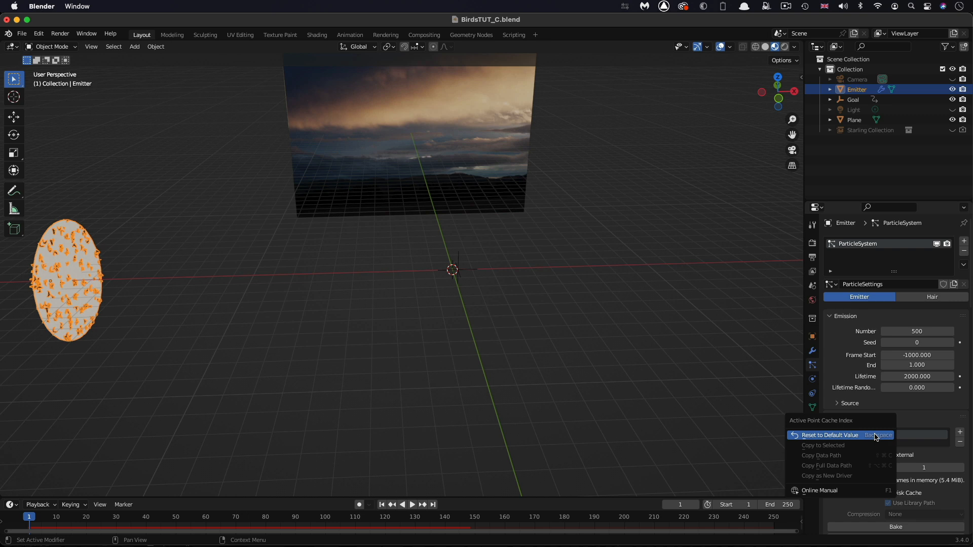
left_click(875, 435)
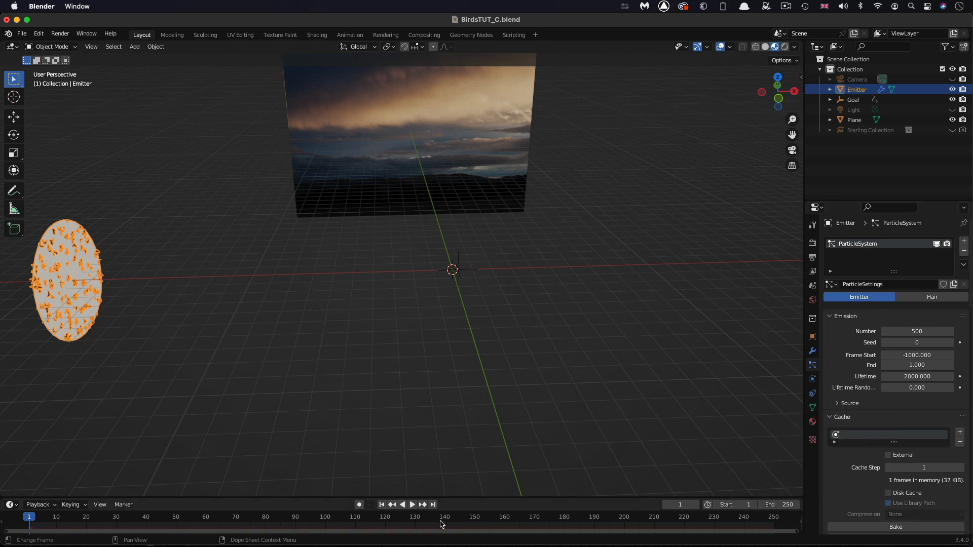
left_click(412, 505)
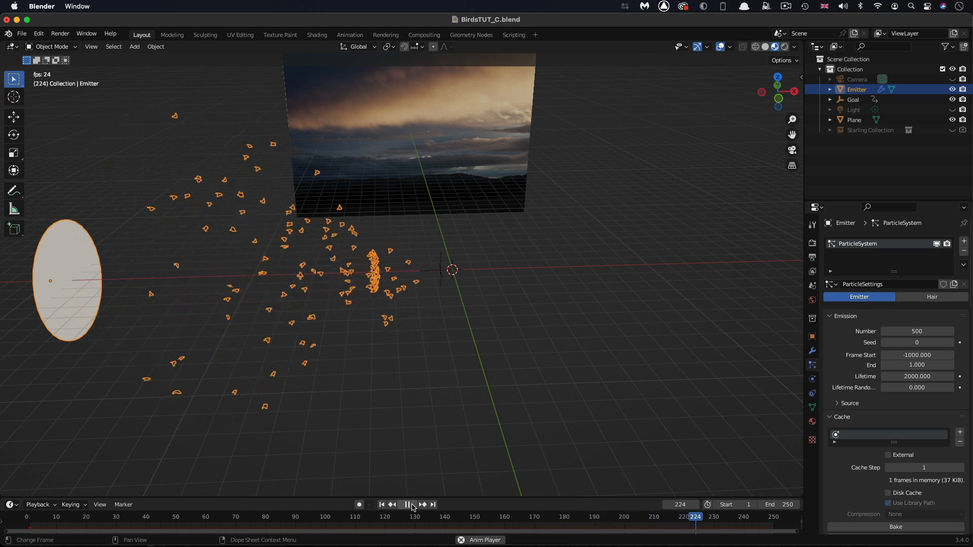
- Set the boid brain's Rule Fuzziness to 0.9
left_click(408, 504)
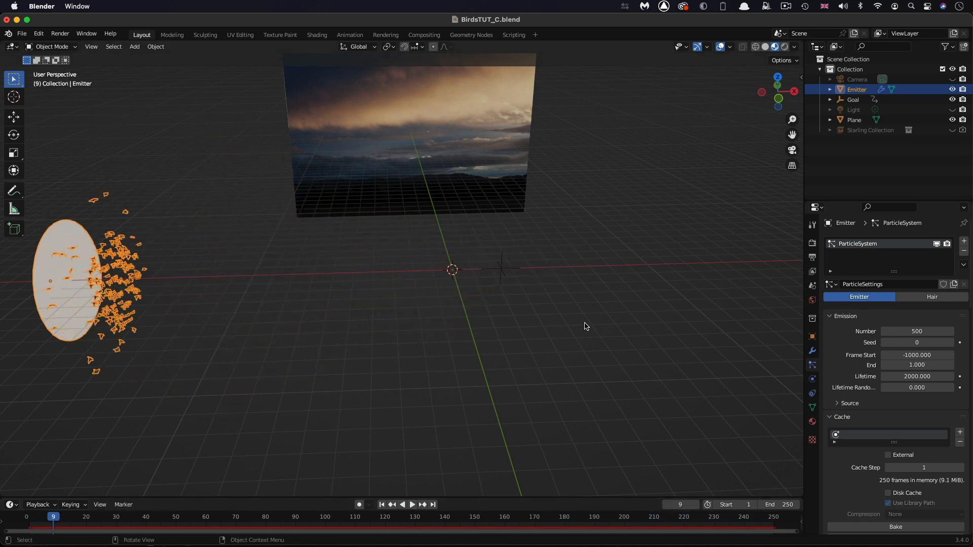
scroll(850, 379, "down", 3)
scroll(851, 376, "down", 3)
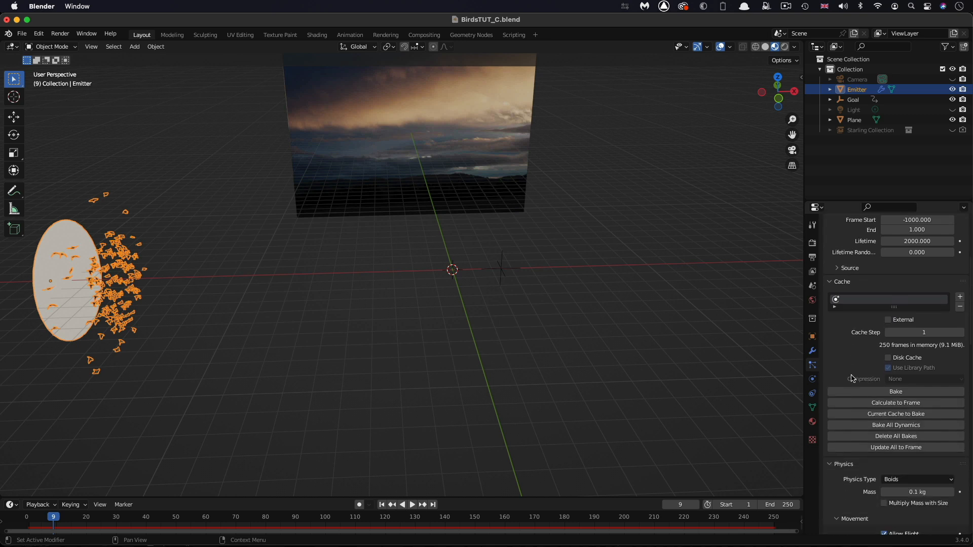
scroll(852, 375, "down", 3)
scroll(857, 373, "down", 3)
scroll(859, 373, "down", 2)
scroll(859, 372, "down", 3)
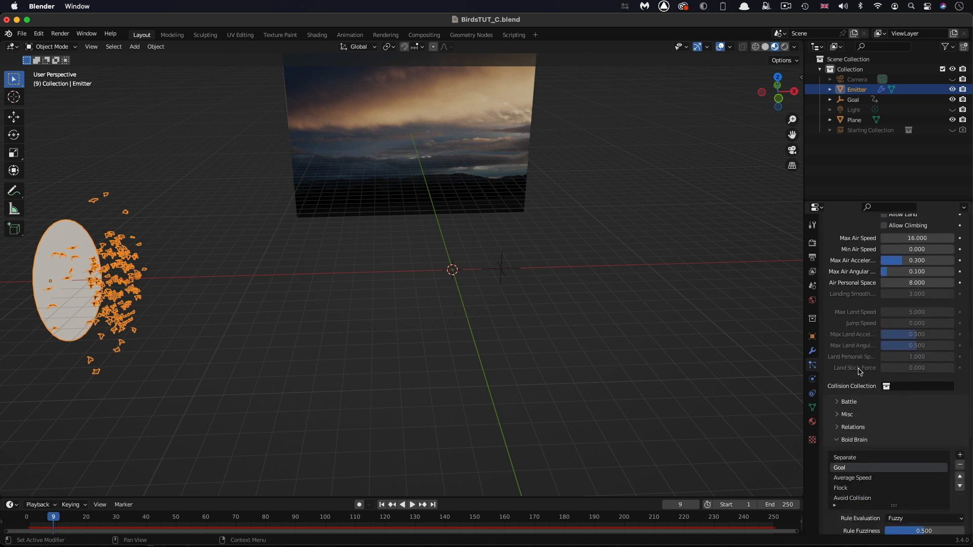
scroll(858, 374, "down", 1)
scroll(874, 384, "down", 1)
scroll(898, 395, "down", 1)
scroll(898, 398, "down", 2)
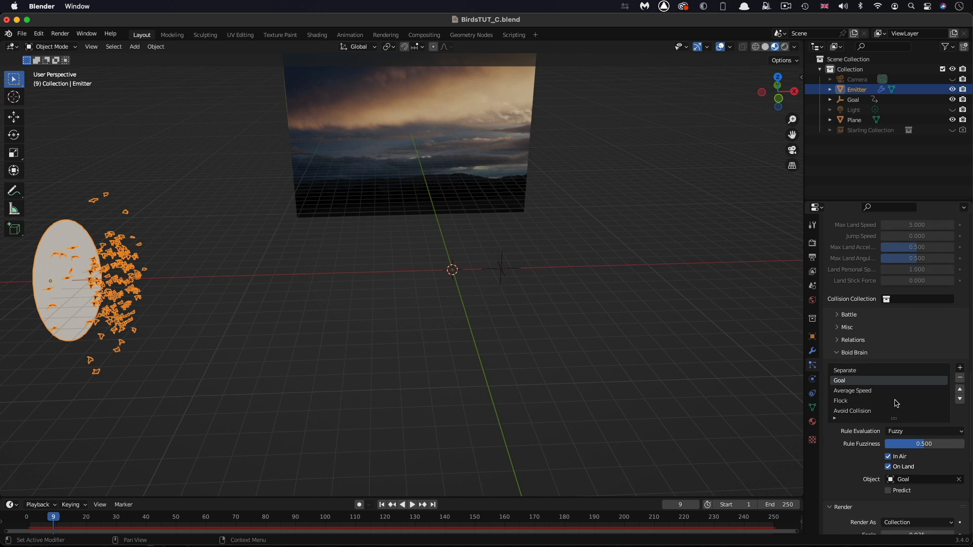
left_click(849, 371)
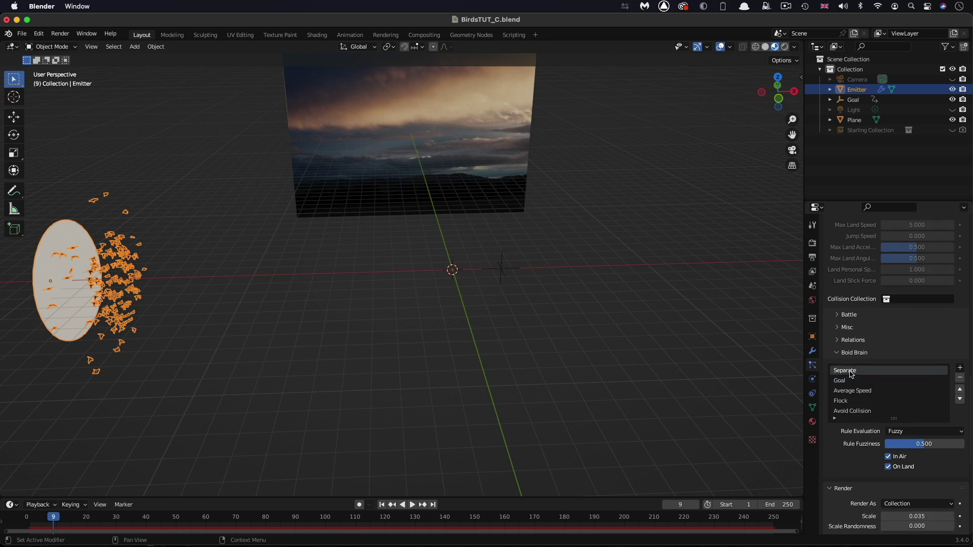
left_click(931, 444)
key("BackSpace")
type(".9")
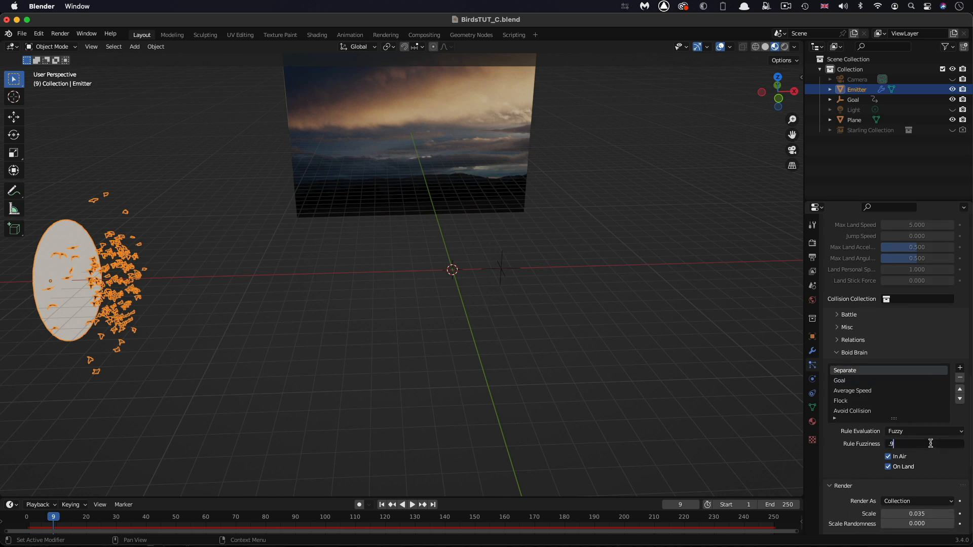
key("Return")
left_click(858, 380)
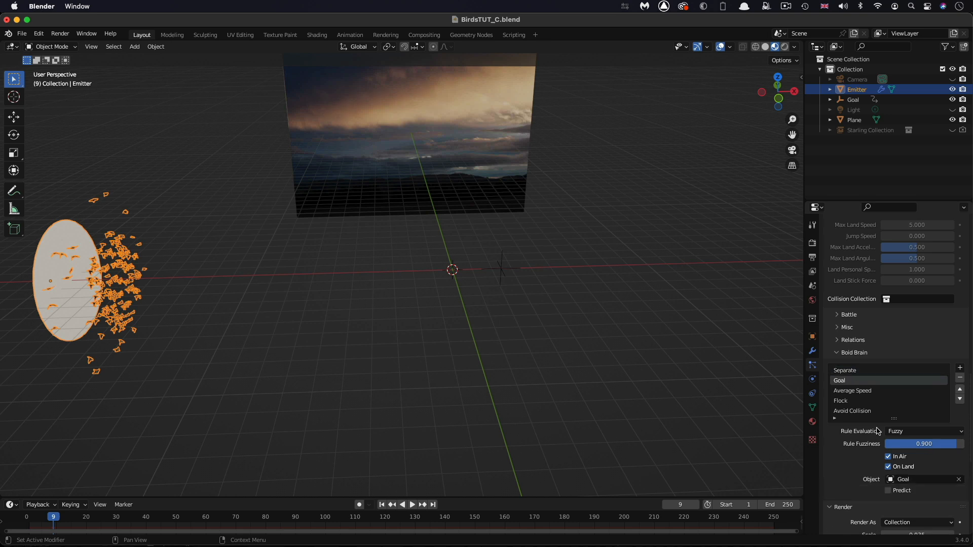
scroll(876, 430, "down", 3)
scroll(874, 426, "down", 2)
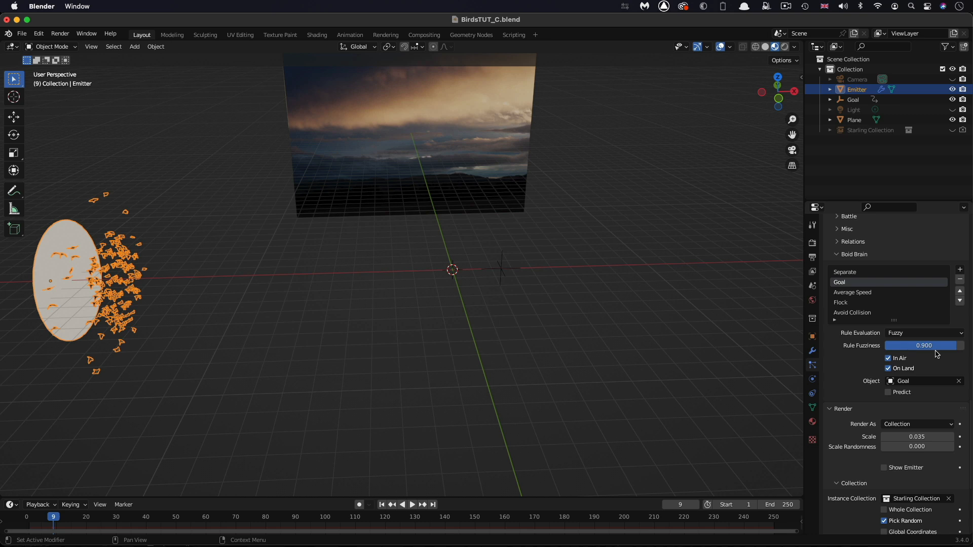
- Give the Average Speed rule Speed 0.85, Wander 0.5 and Level 0.25
left_click(863, 293)
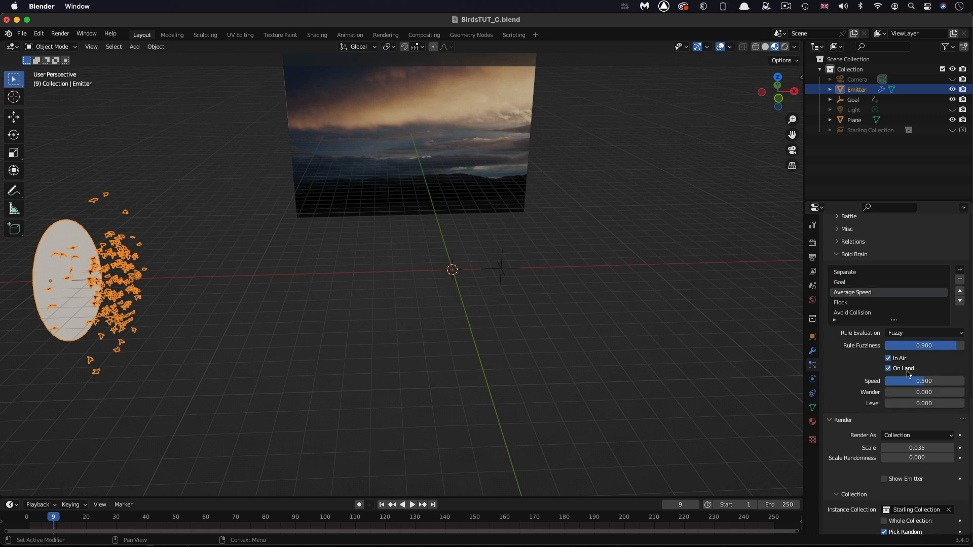
left_click(937, 385)
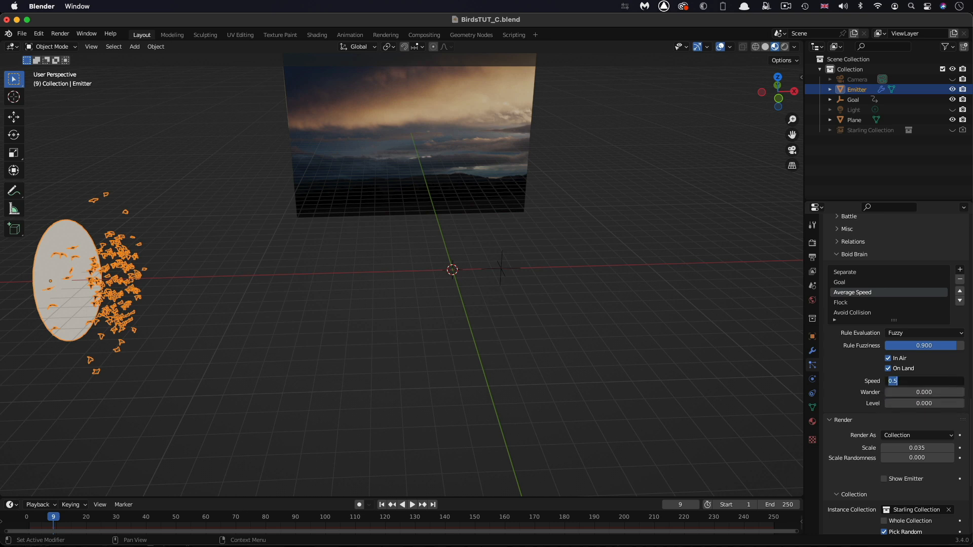
type(".85")
key("Tab")
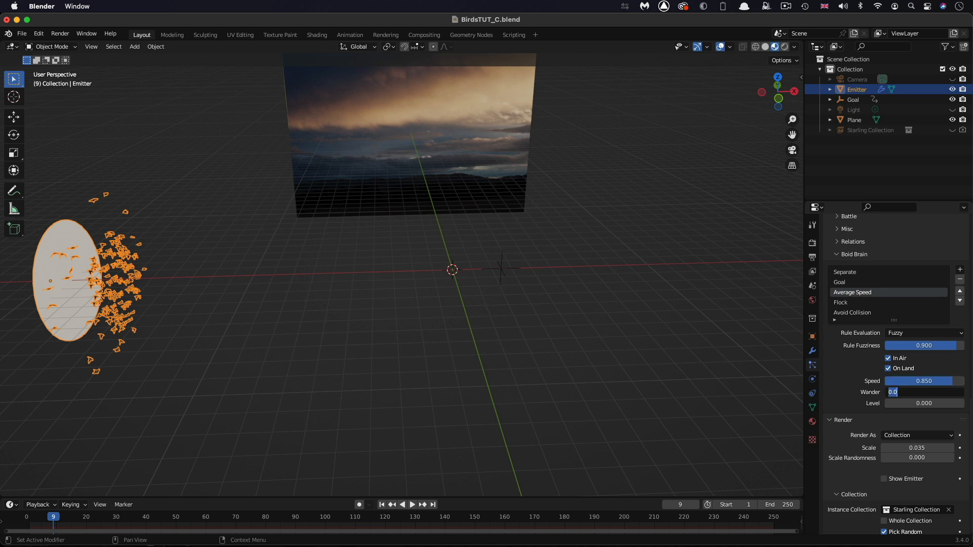
key("BackSpace")
key("Tab")
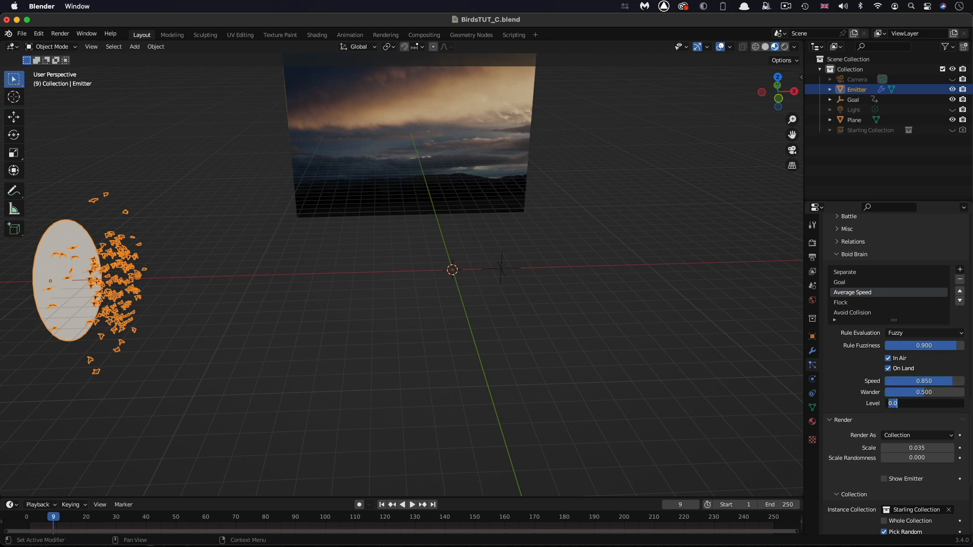
key("BackSpace")
type(".25")
key("Return")
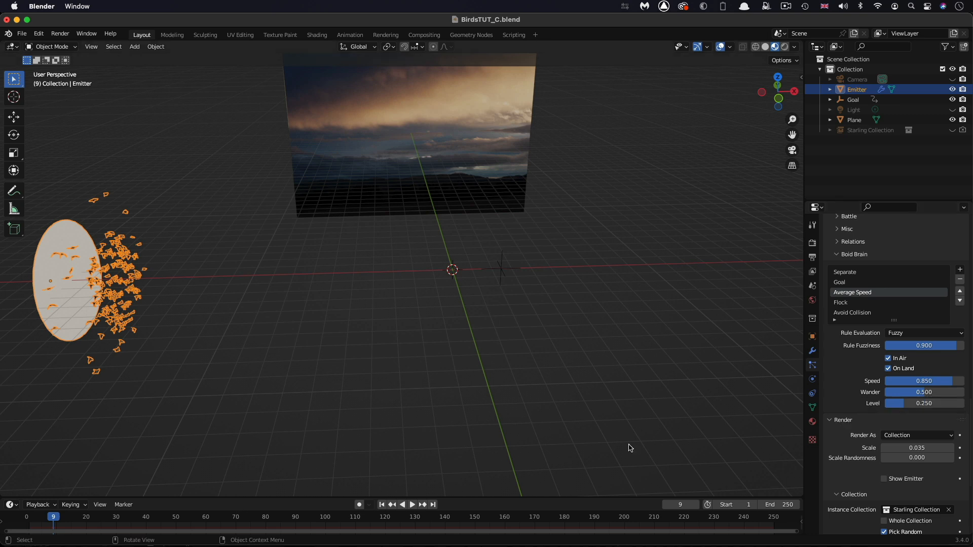
- Make the Avoid Collision rule avoid other boids and set the Misc Pitch to 0.5
left_click(844, 305)
left_click(859, 313)
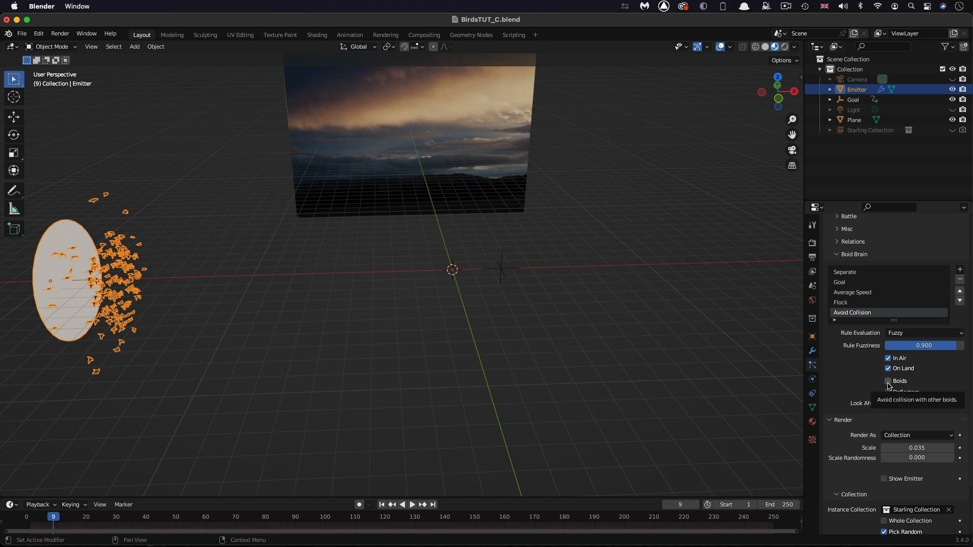
left_click(888, 381)
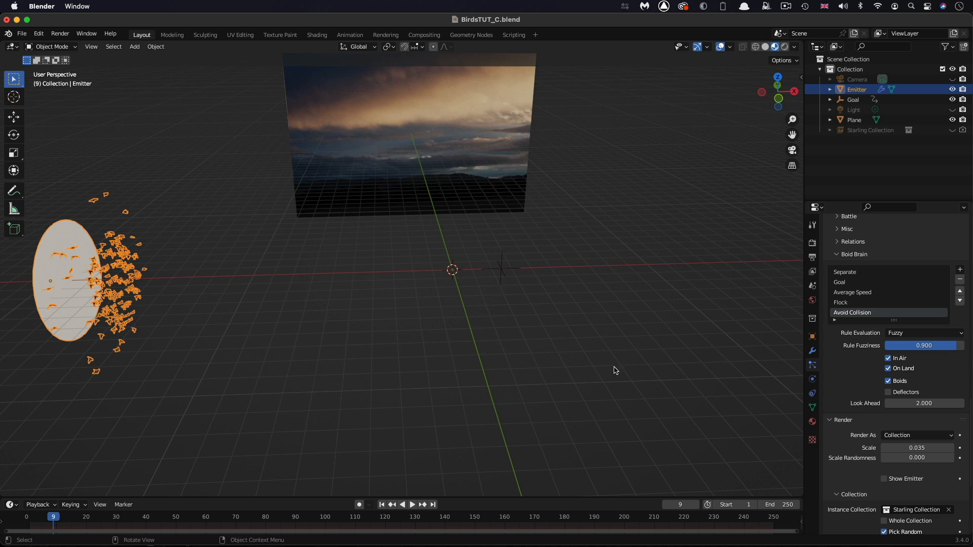
left_click(846, 229)
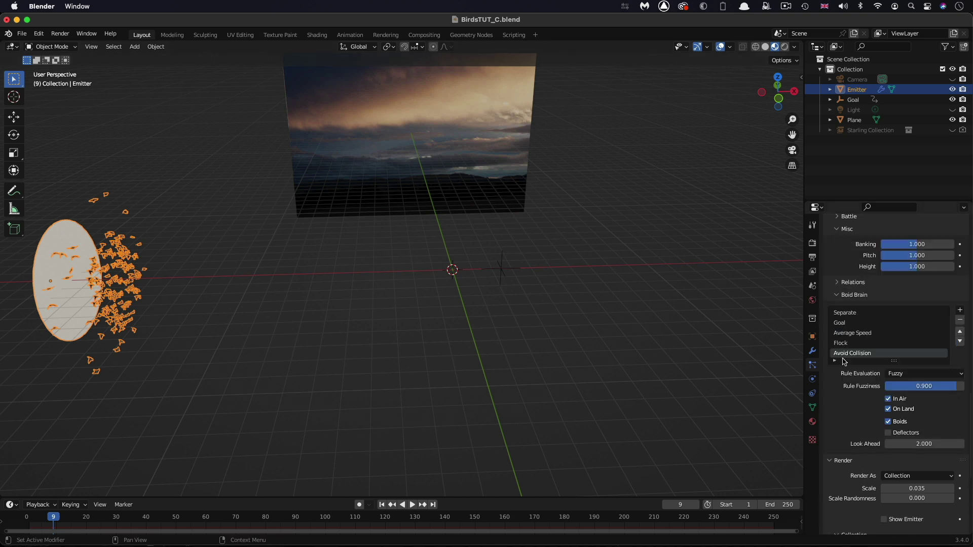
left_click(933, 255)
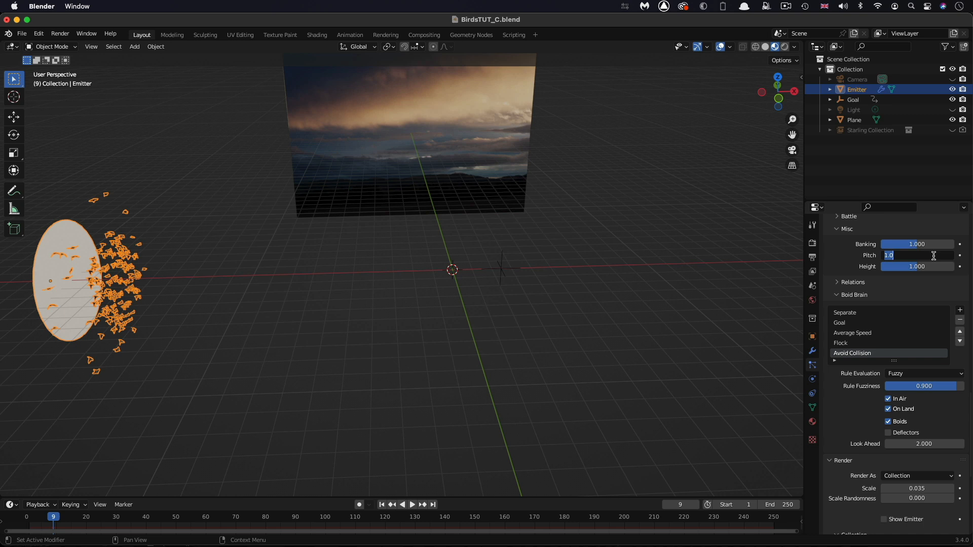
type("0.5")
key("Return")
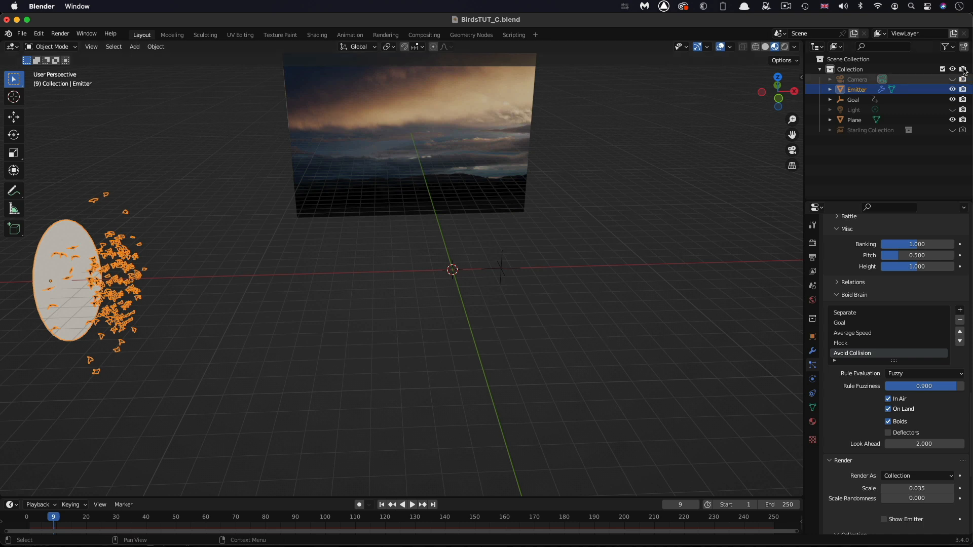
- Drive the Goal's Y Location with 1+cos(frame/180)*15, removing the default var variable
left_click(853, 100)
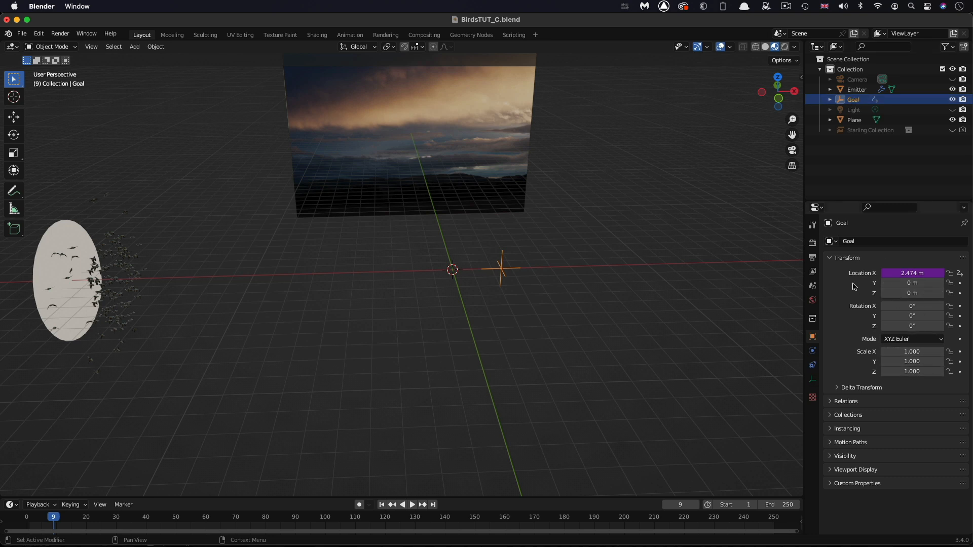
right_click(924, 284)
left_click(925, 284)
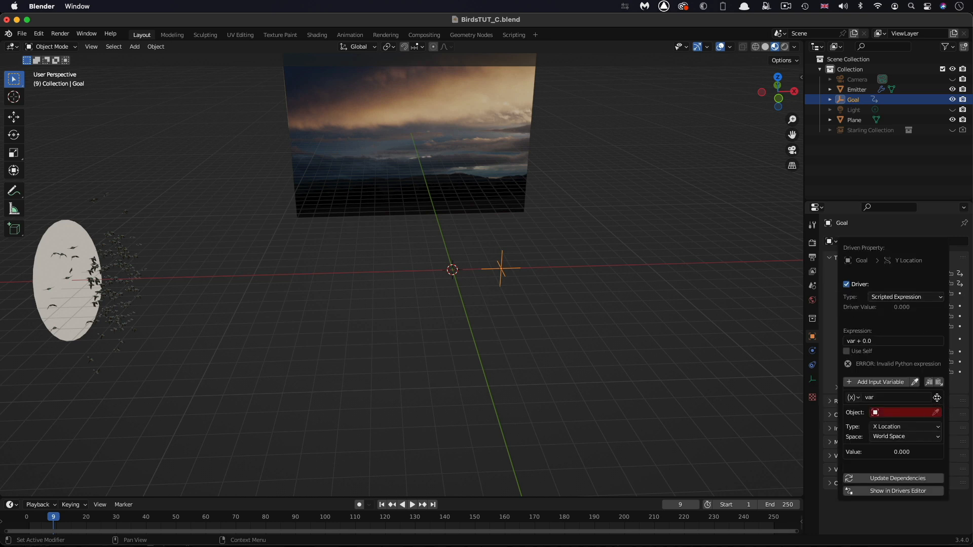
left_click(936, 397)
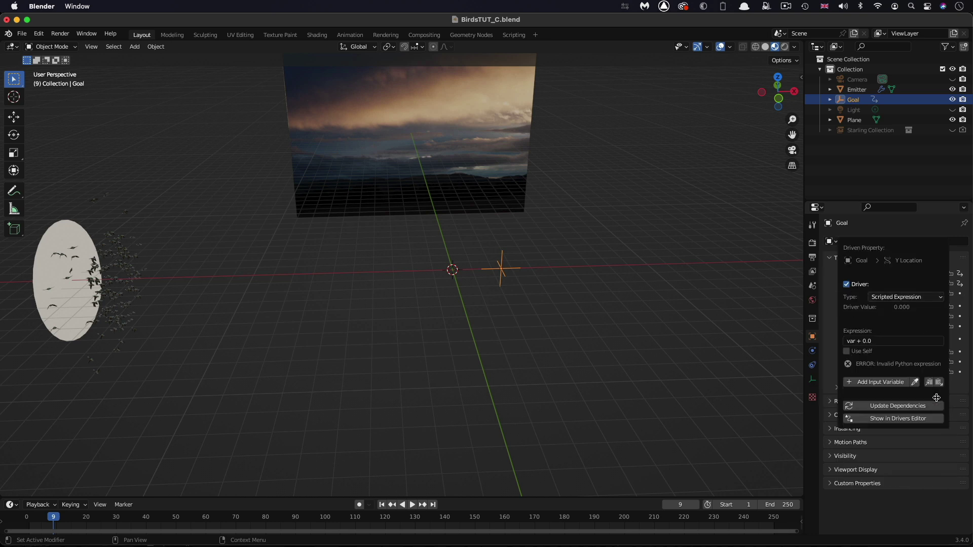
left_click(913, 342)
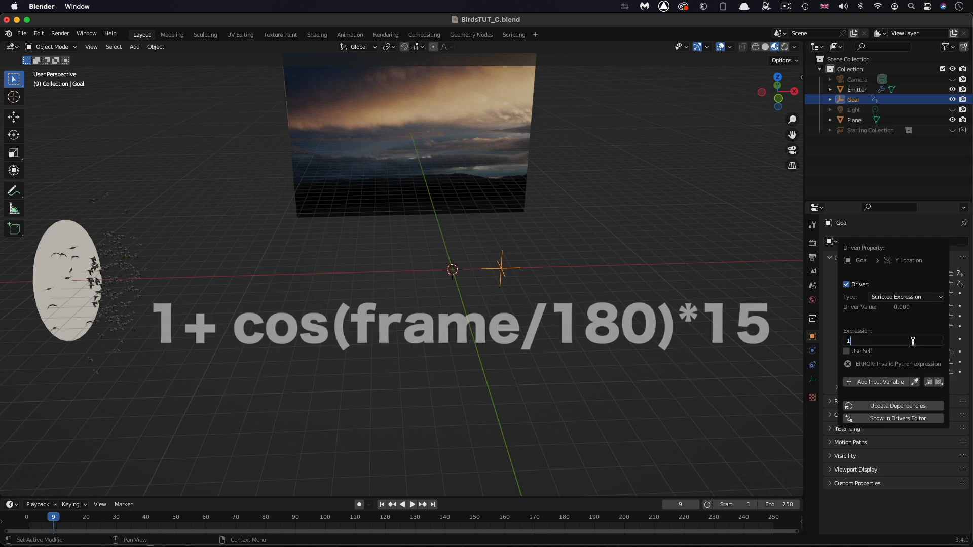
type("1+cos")
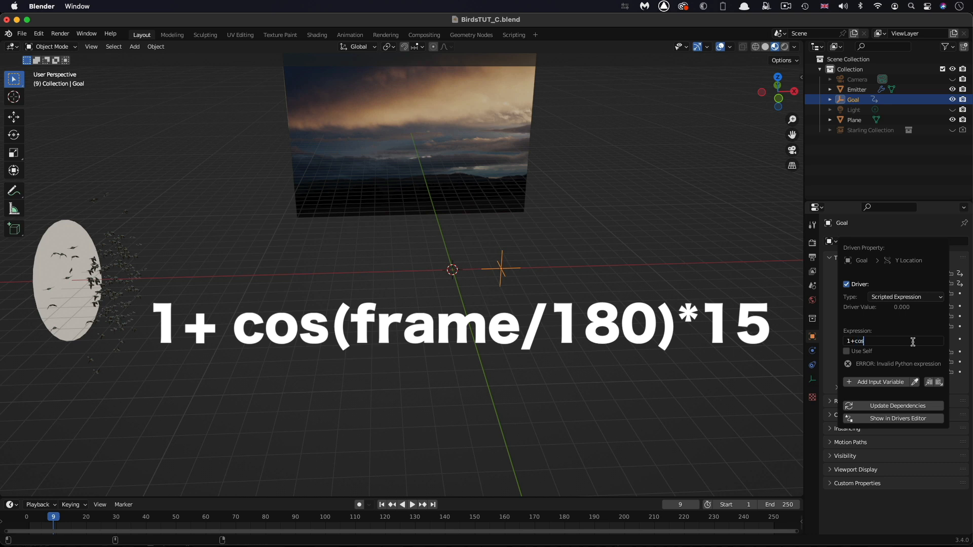
type("(fra")
type("me")
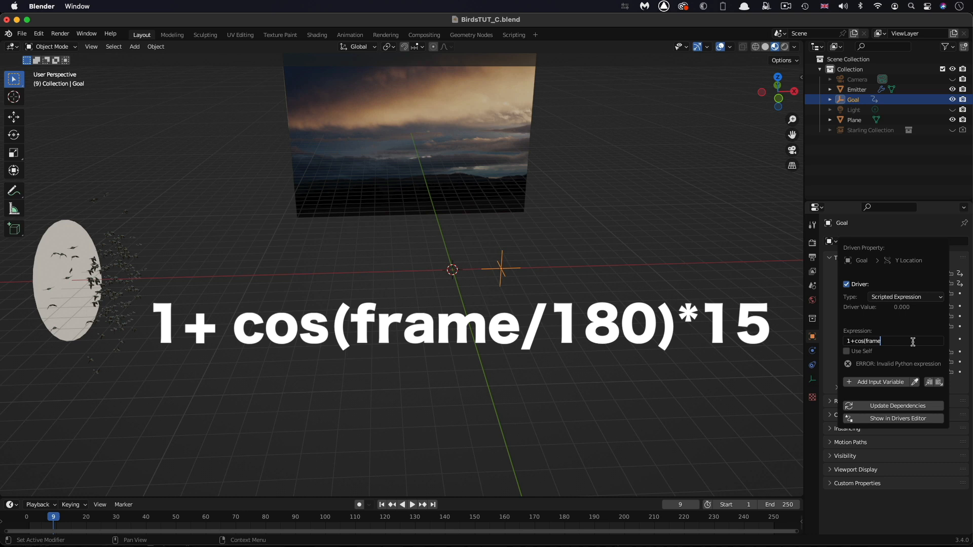
type("/180")
type(")")
key("shift")
type("*15")
key("Return")
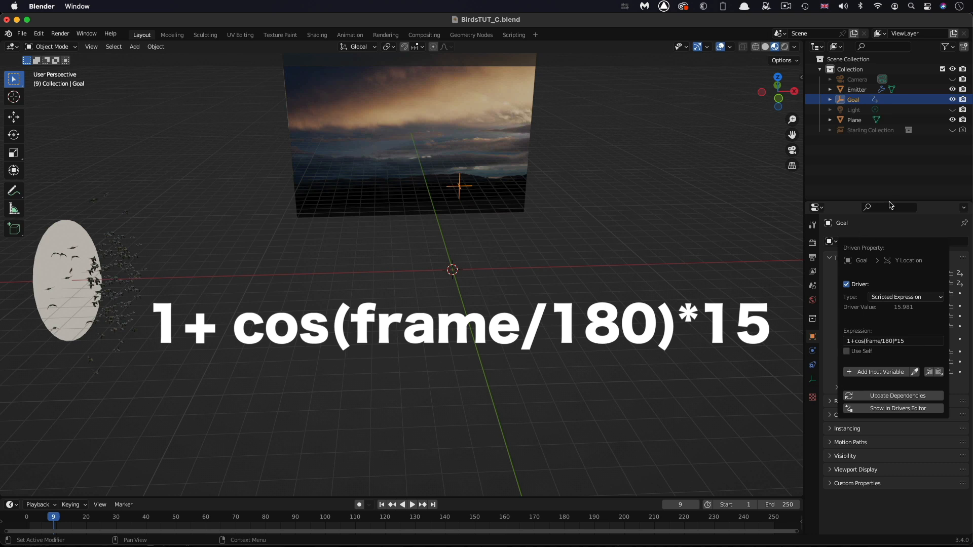
- Drive the Goal's Z Location with 3+cos(frame/41)*6, removing the default var variable
right_click(911, 293)
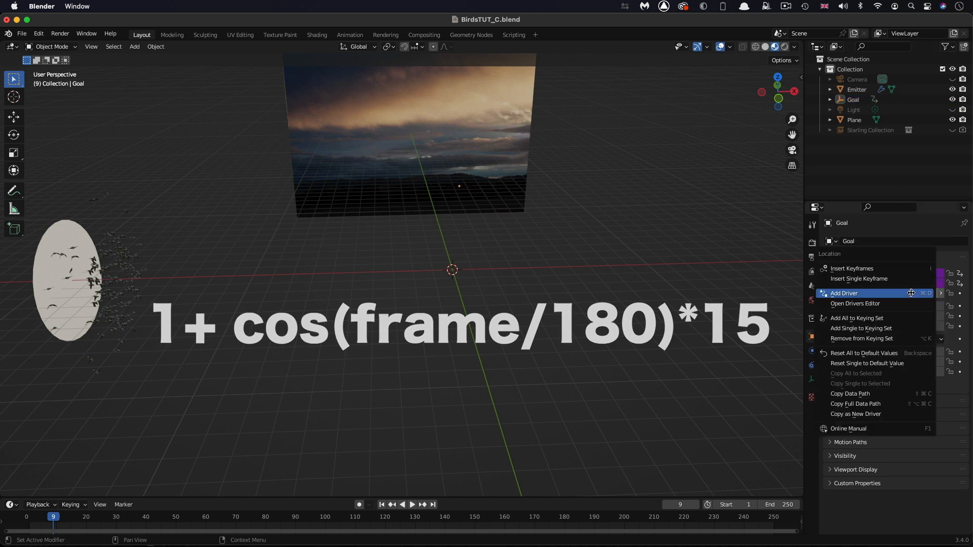
left_click(912, 293)
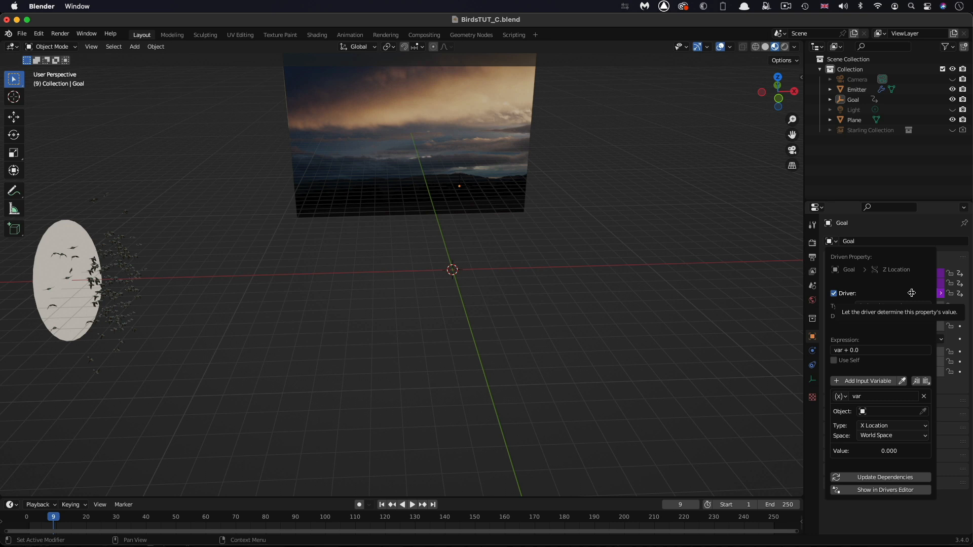
left_click(923, 396)
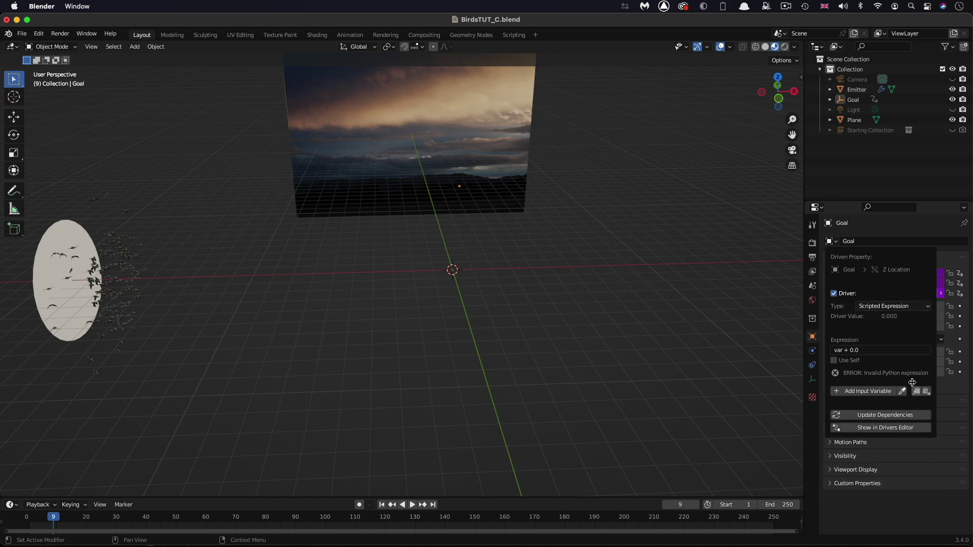
left_click(898, 349)
key("BackSpace")
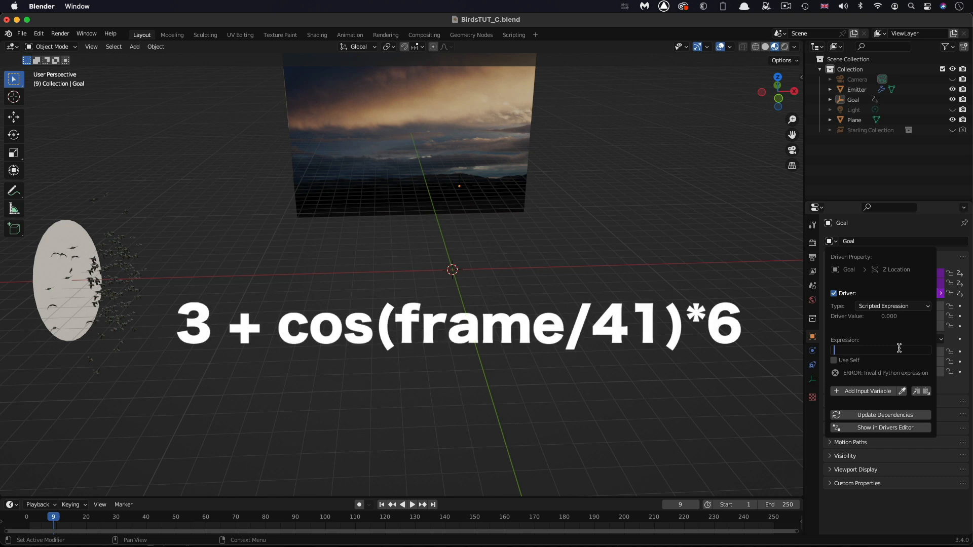
type("3+")
type("cos(")
type("frame")
type("/41")
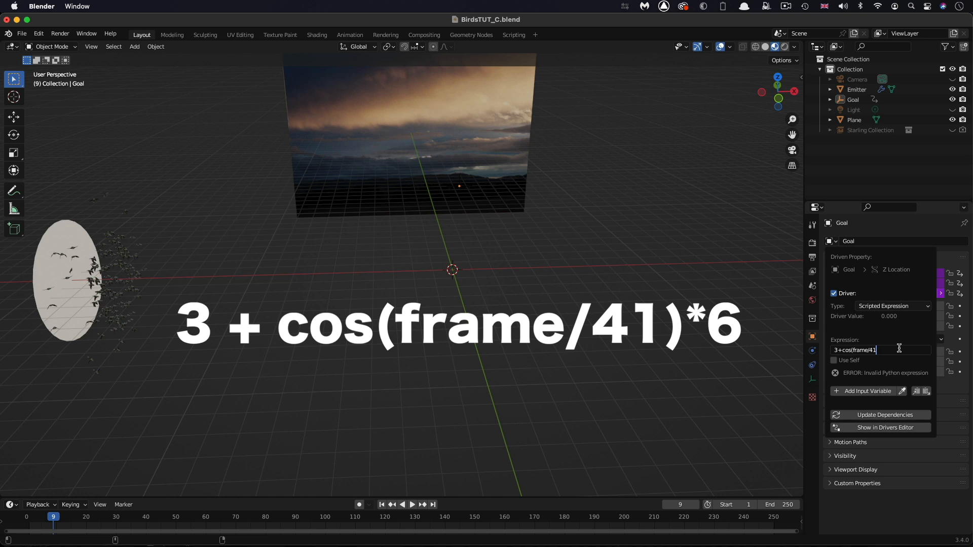
type(")*")
key("Return")
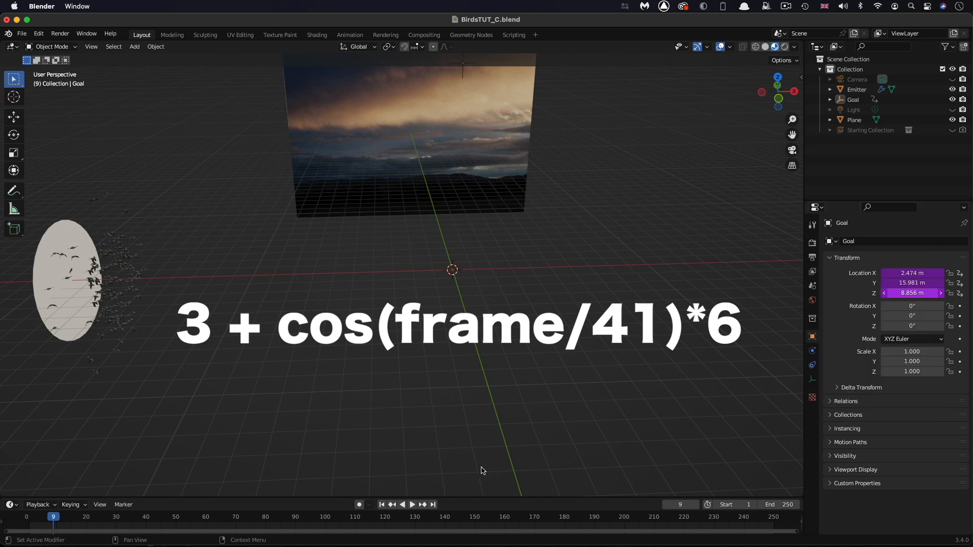
- Play the animation to watch the flock fly as the Goal moves
left_click(412, 504)
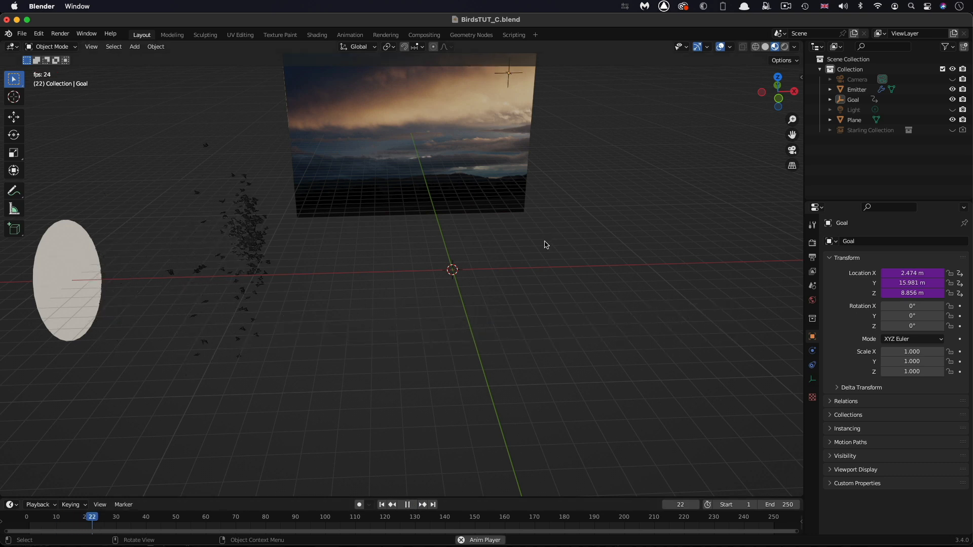
scroll(543, 247, "left", 10)
scroll(543, 246, "left", 5)
scroll(540, 249, "left", 3)
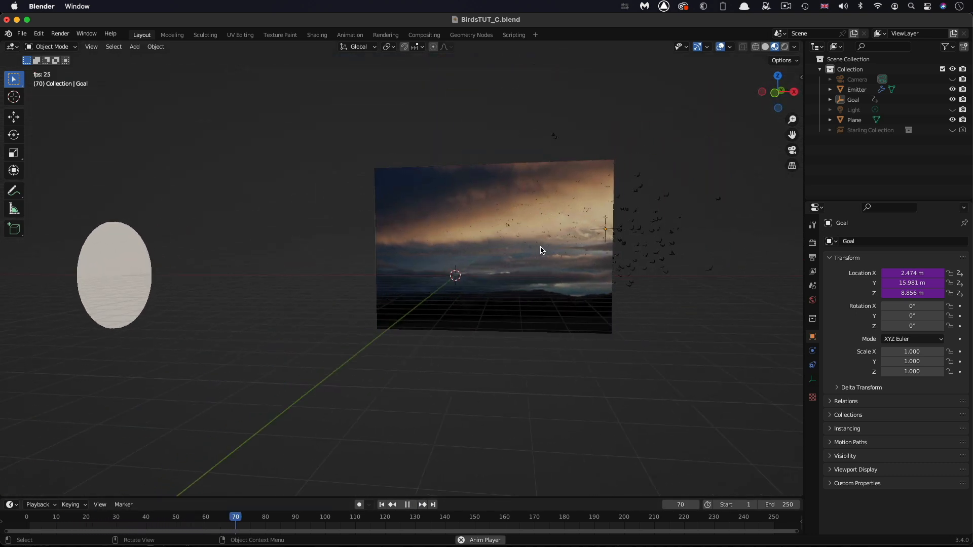
scroll(540, 250, "left", 10)
scroll(541, 250, "left", 5)
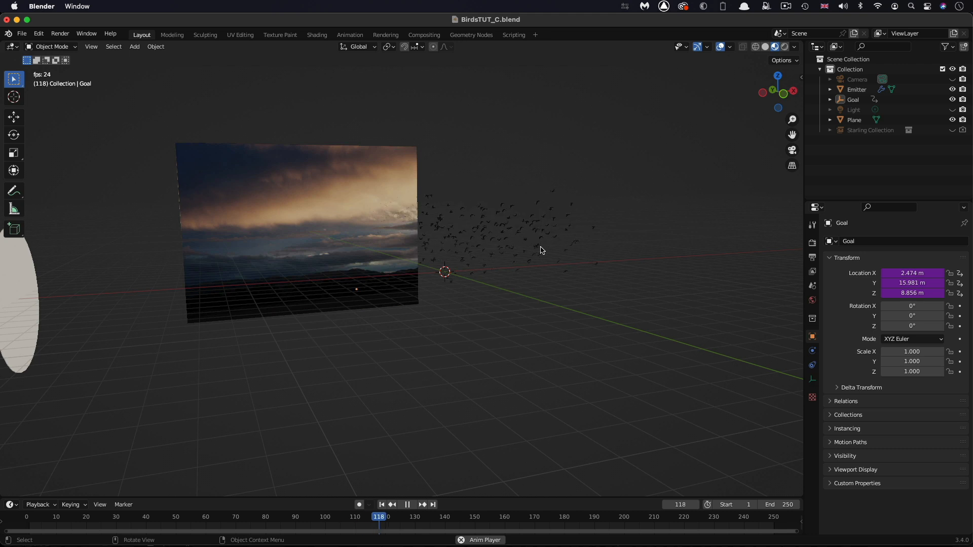
scroll(540, 250, "left", 5)
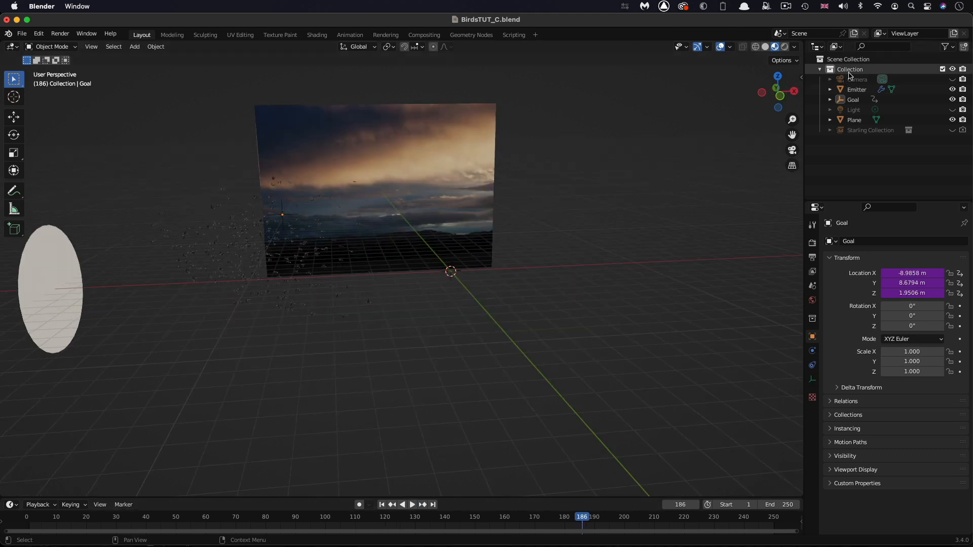
- Reset the Camera's transform, then place it at Y -50 m with a 90° X rotation
left_click(854, 78)
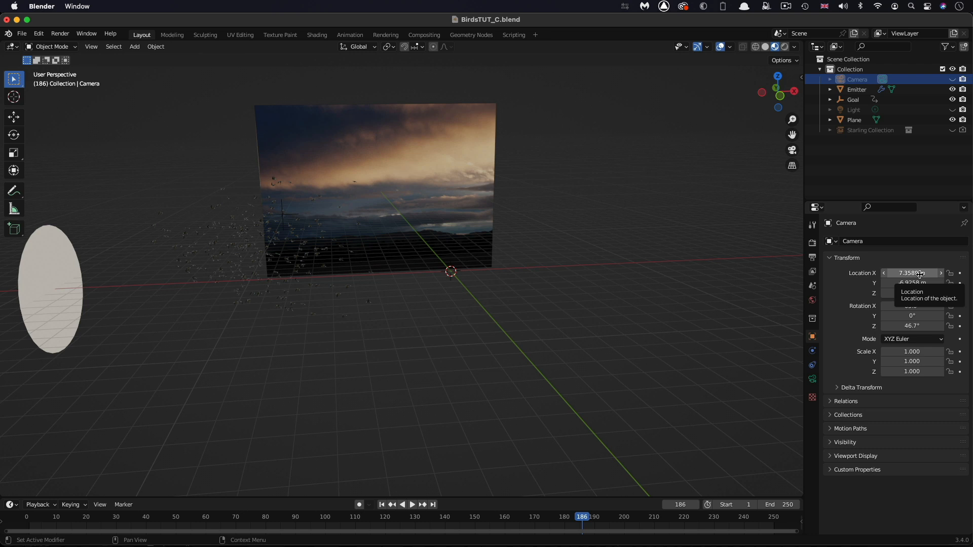
key("BackSpace")
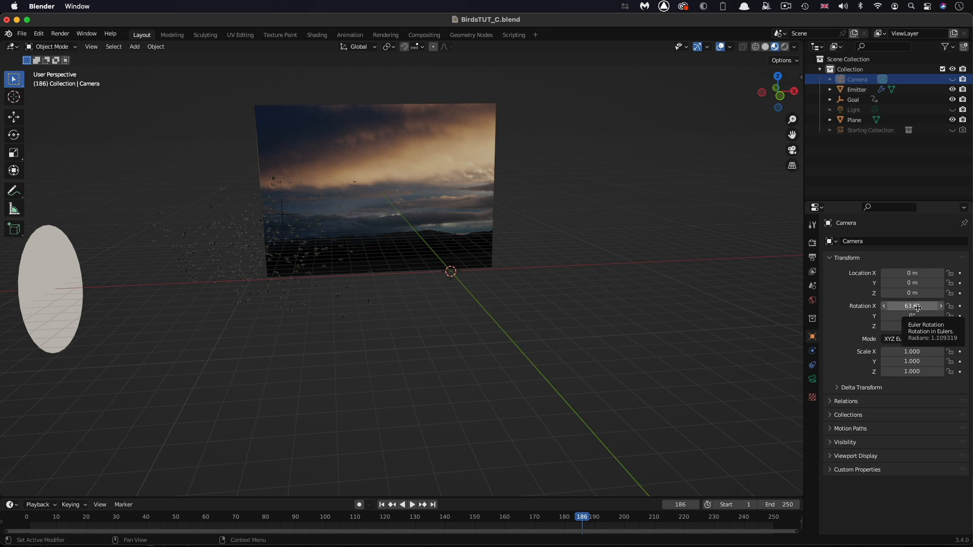
key("BackSpace")
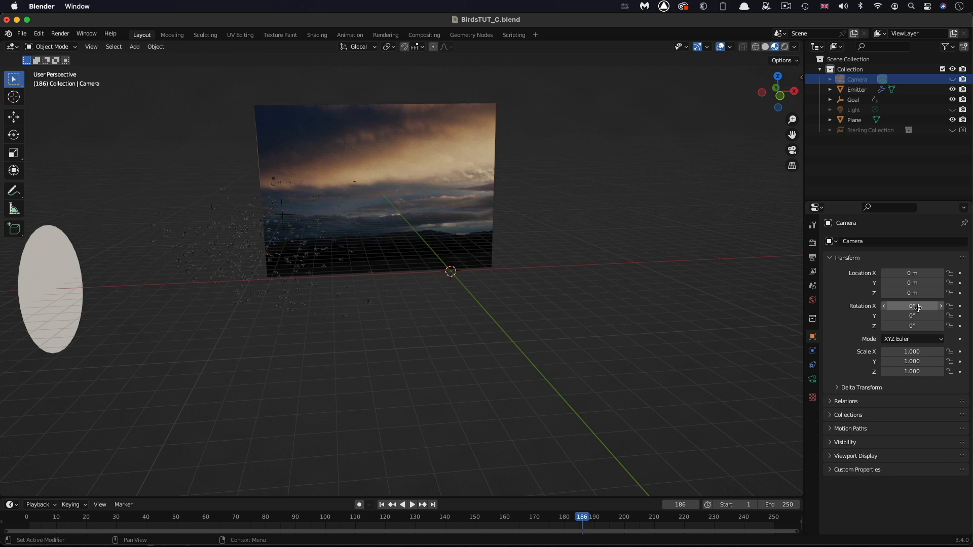
left_click(923, 283)
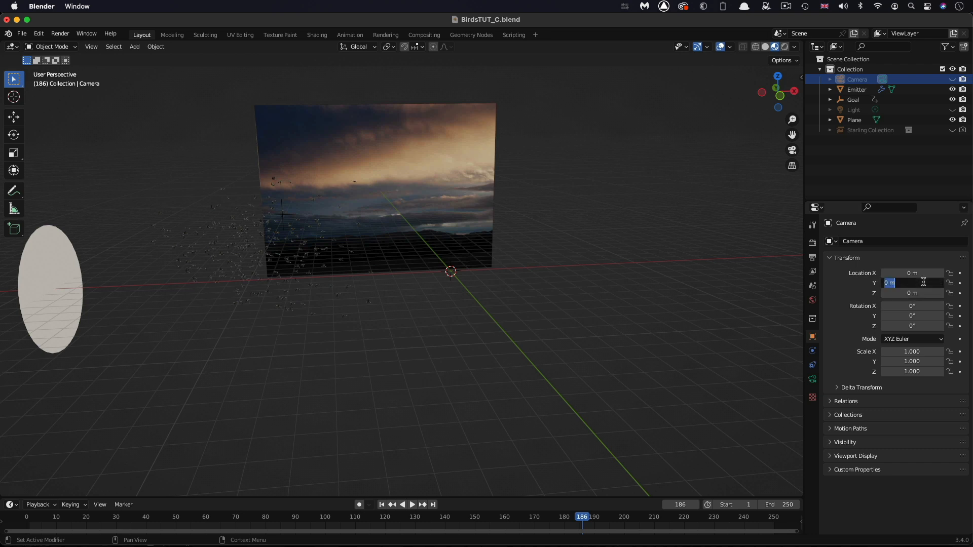
type("-50")
key("Return")
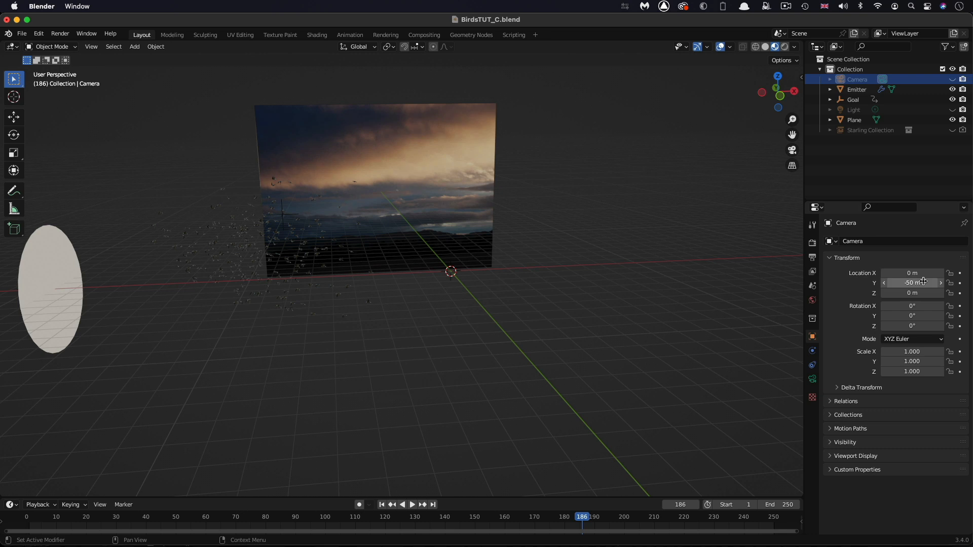
left_click(930, 306)
type("90")
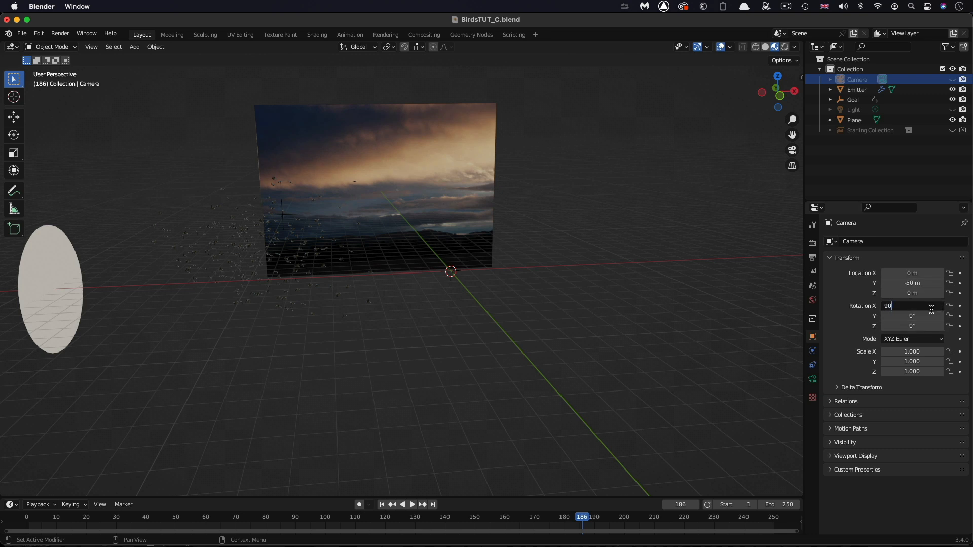
key("Return")
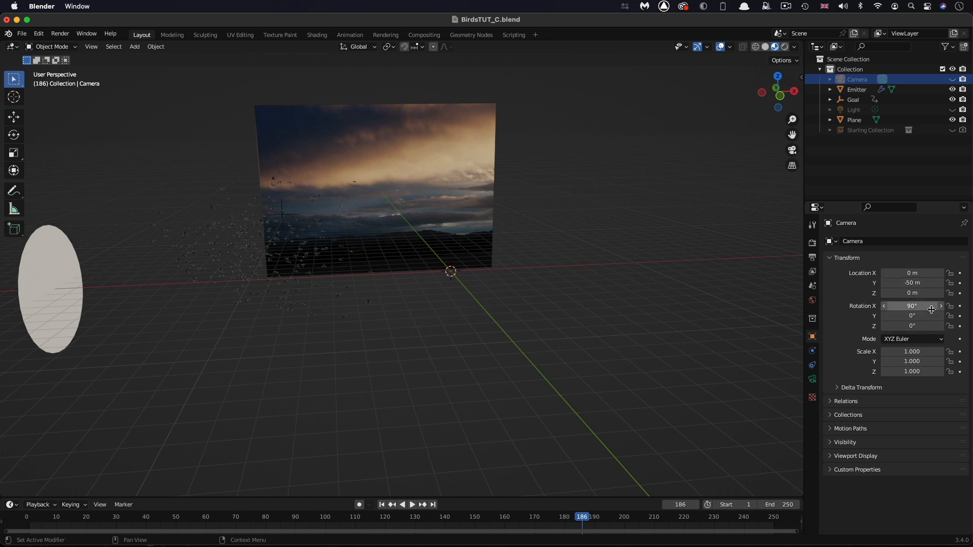
scroll(441, 308, "down", 3)
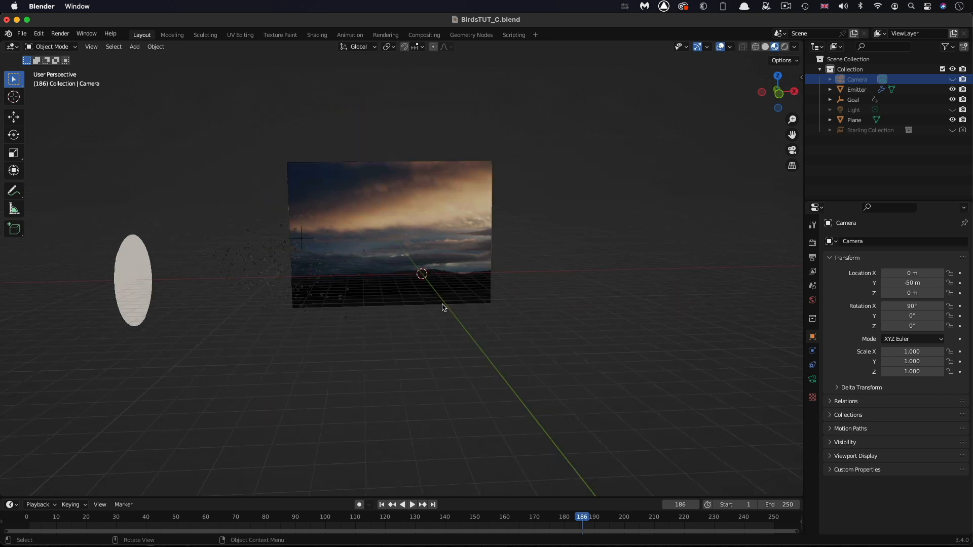
- Look through the camera, play from frame 1 to frame 19, and select the sky plane
key("KP_0")
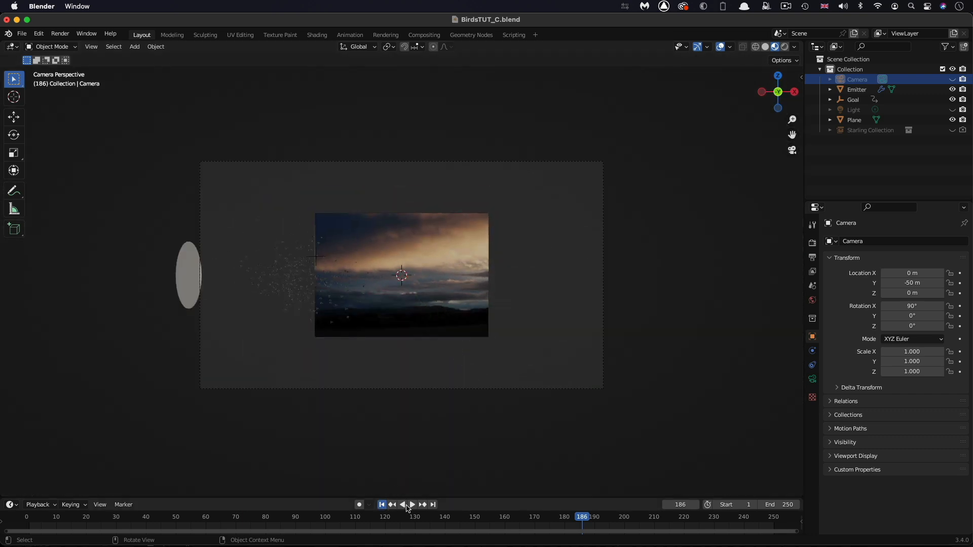
key("shift+Left")
left_click(414, 505)
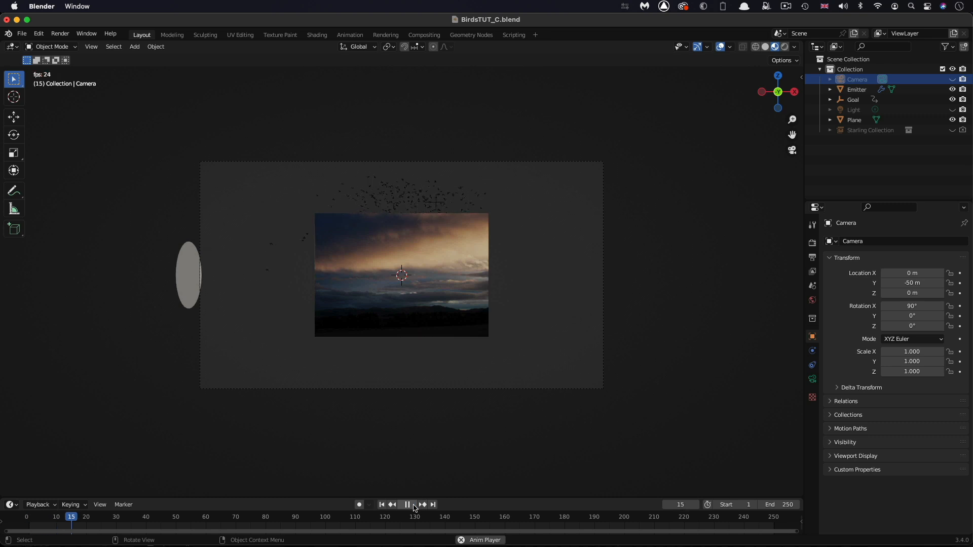
left_click(414, 505)
left_click(436, 308)
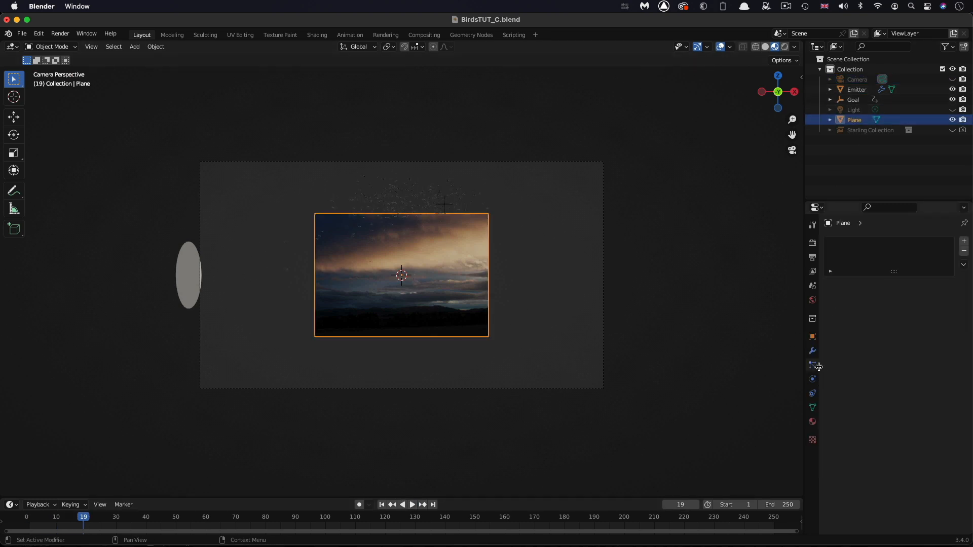
- Rename the plane to 'Sky' and apply all its transforms
left_click(813, 336)
double_click(853, 120)
type("St")
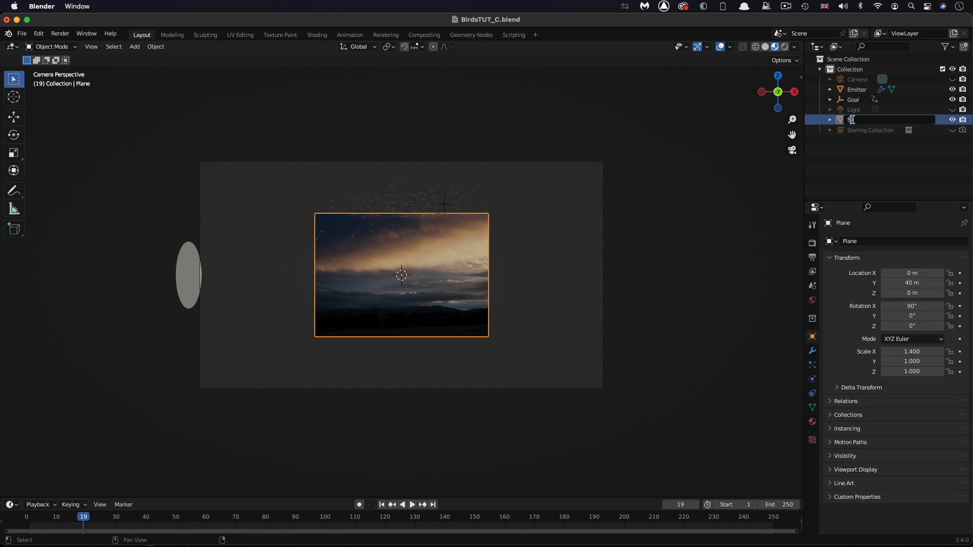
key("Return")
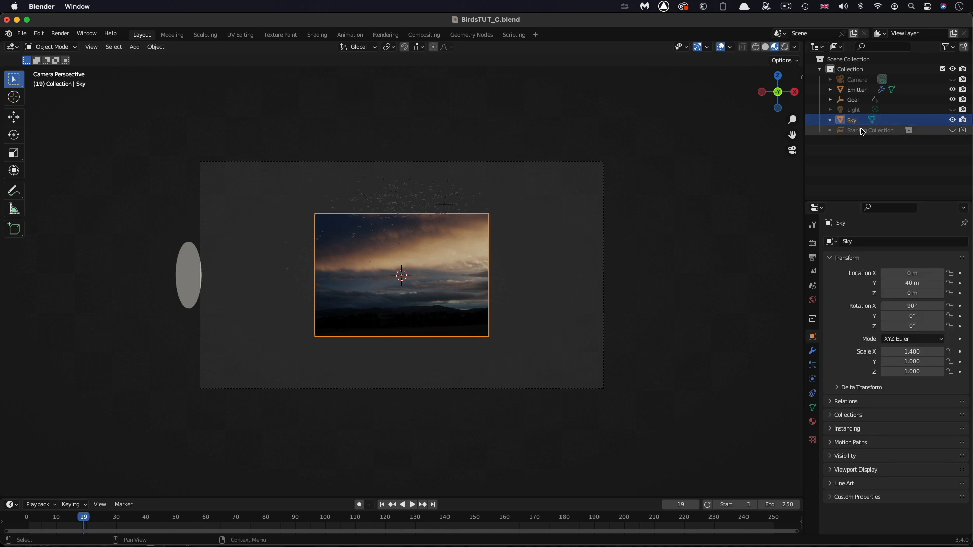
key("ctrl+a")
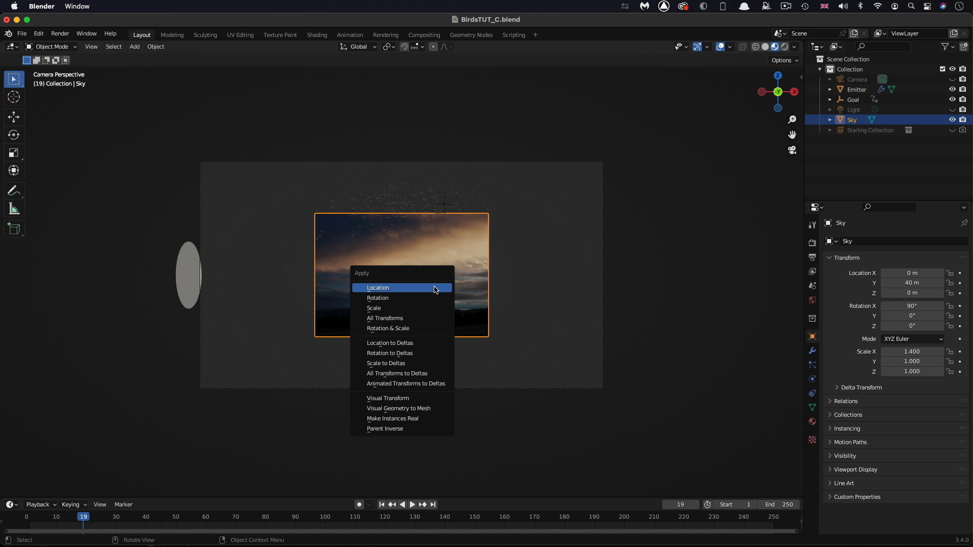
left_click(419, 317)
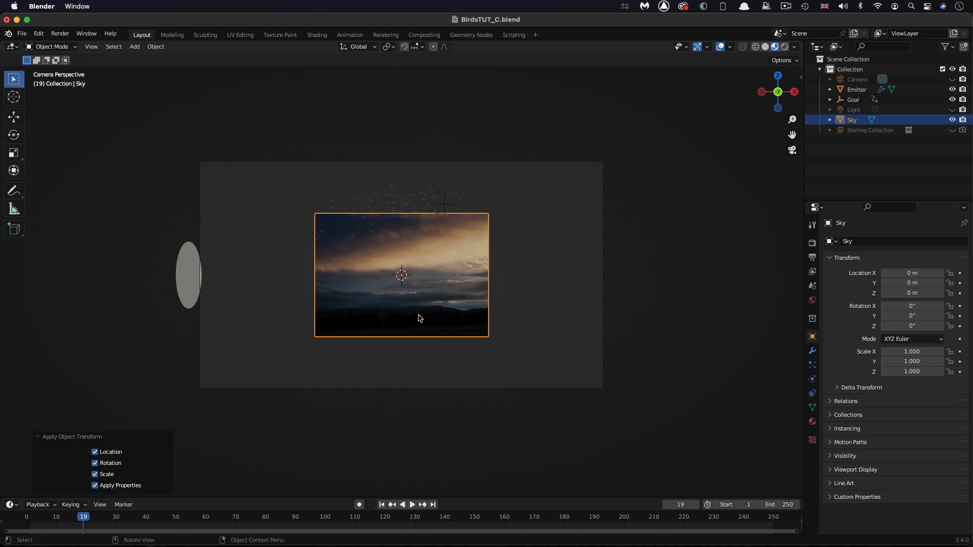
- Scale the Sky plane 3.5 on X and Z and jump back to frame 1
left_click(925, 351)
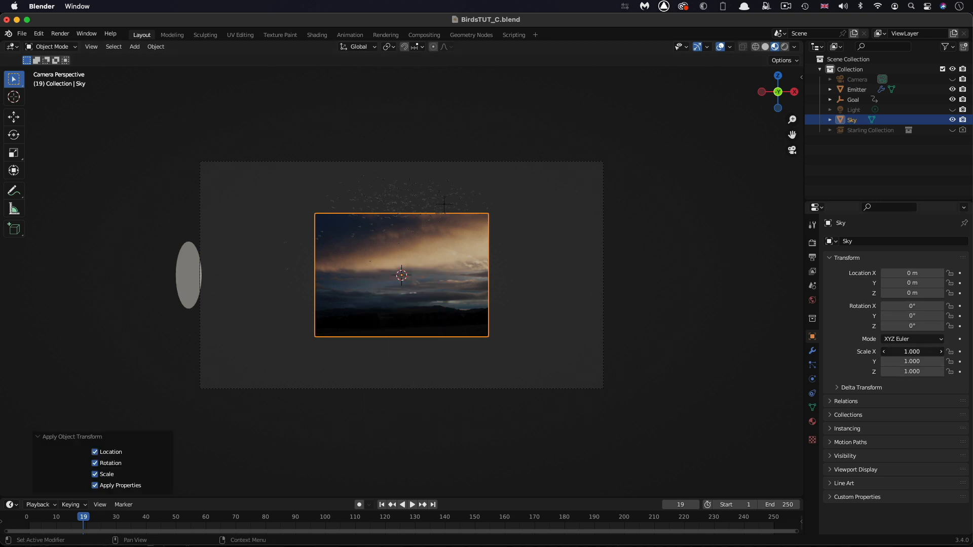
type("3.5")
key("Return")
left_click(925, 372)
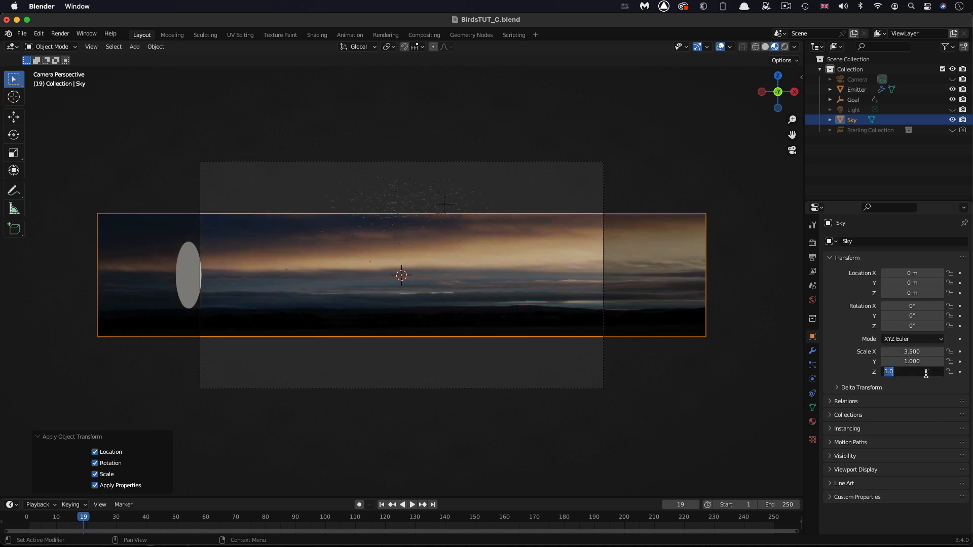
type("3.5")
key("Return")
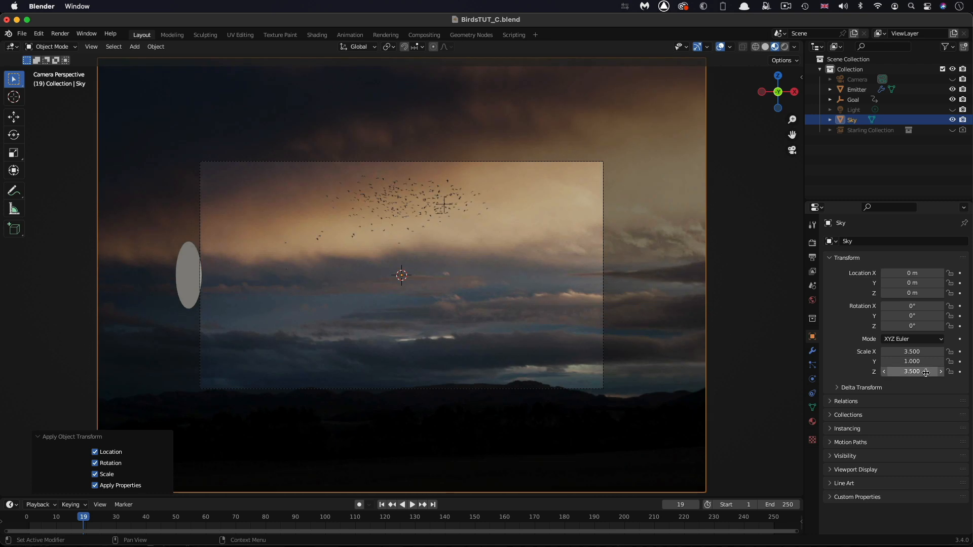
key("shift+Left")
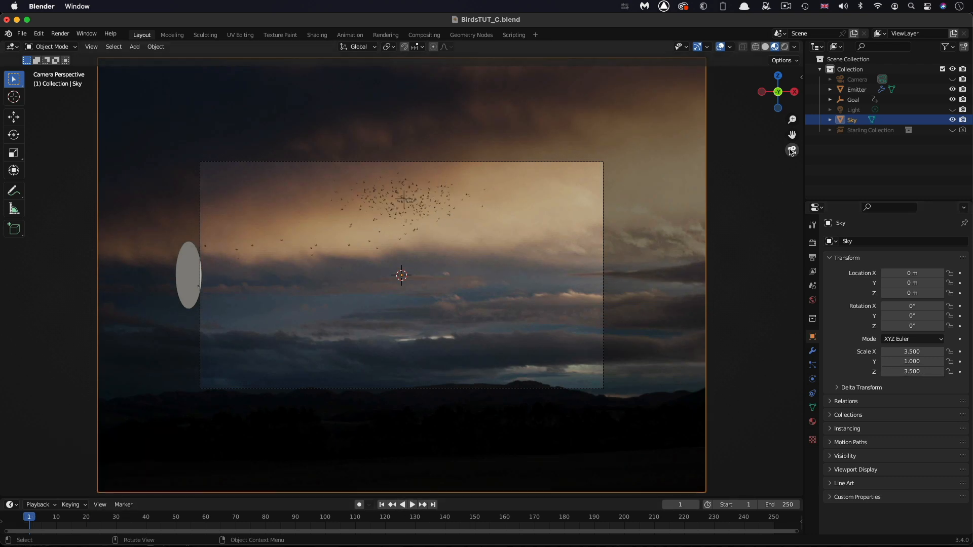
- Select the Camera object in the Outliner
left_click(857, 80)
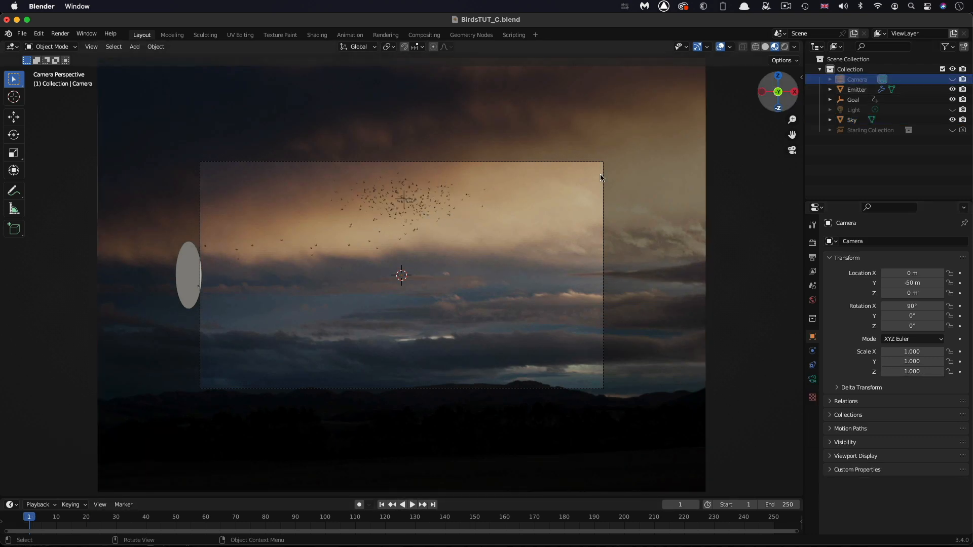
scroll(459, 255, "down", 3)
scroll(460, 255, "down", 2)
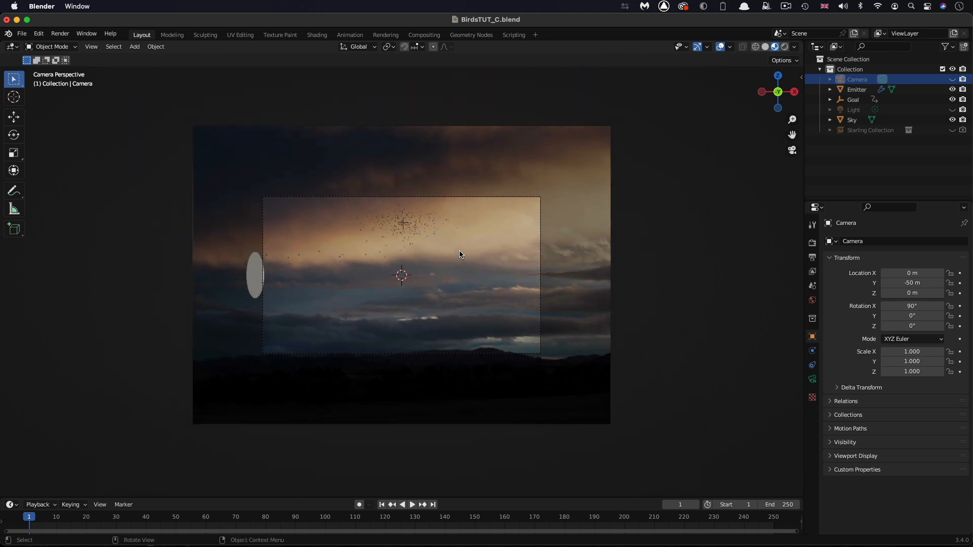
scroll(460, 255, "up", 3)
scroll(459, 254, "down", 2)
scroll(459, 254, "down", 3)
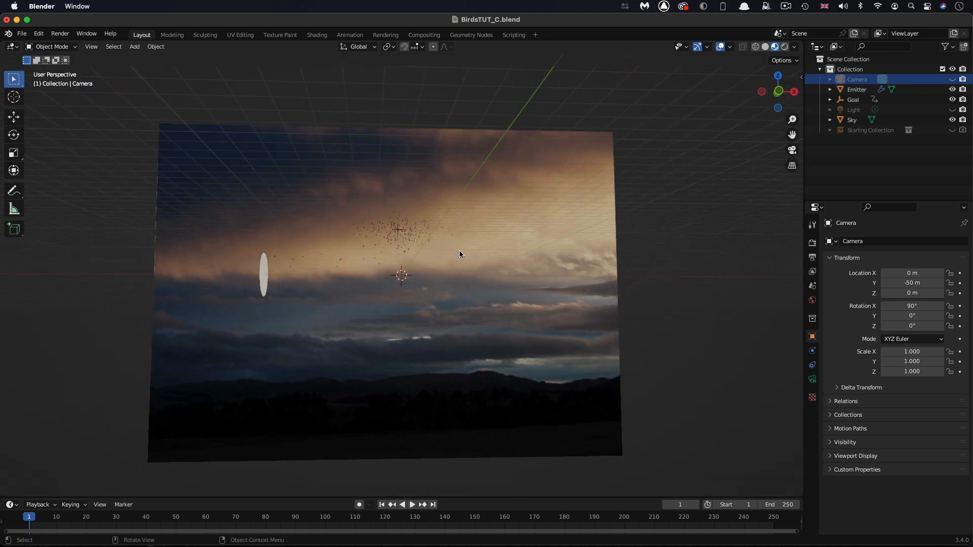
scroll(459, 254, "up", 3)
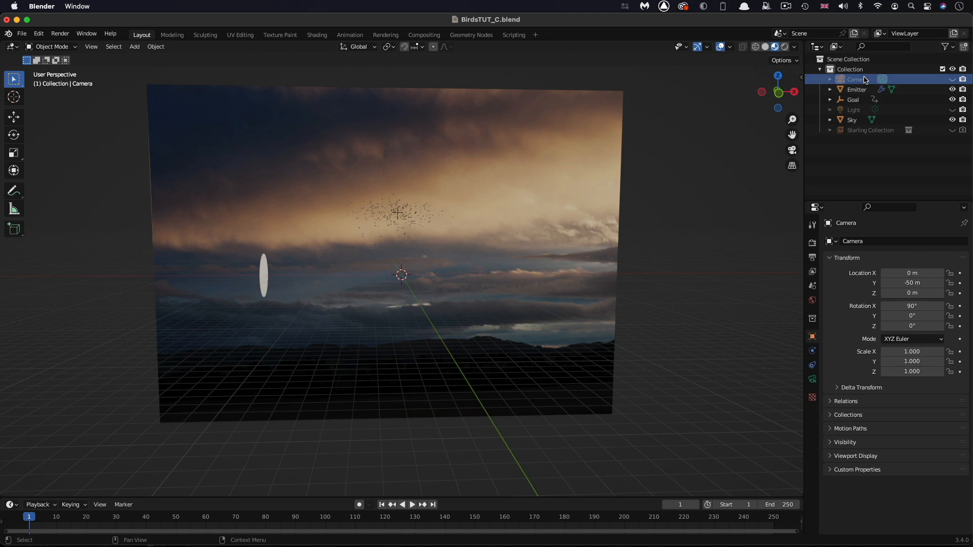
- Add a Track To constraint on the Camera targeting the Goal and play in camera view to check it
left_click(812, 366)
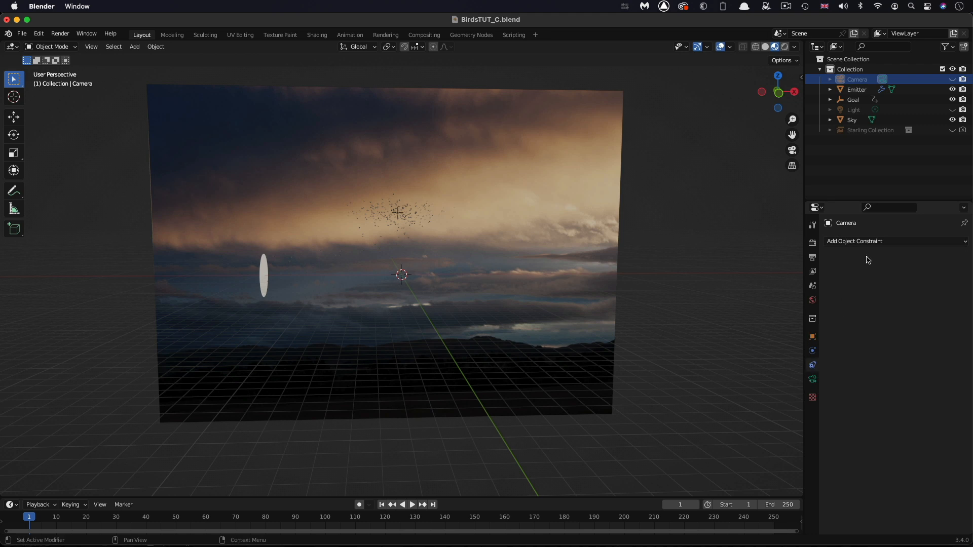
left_click(880, 241)
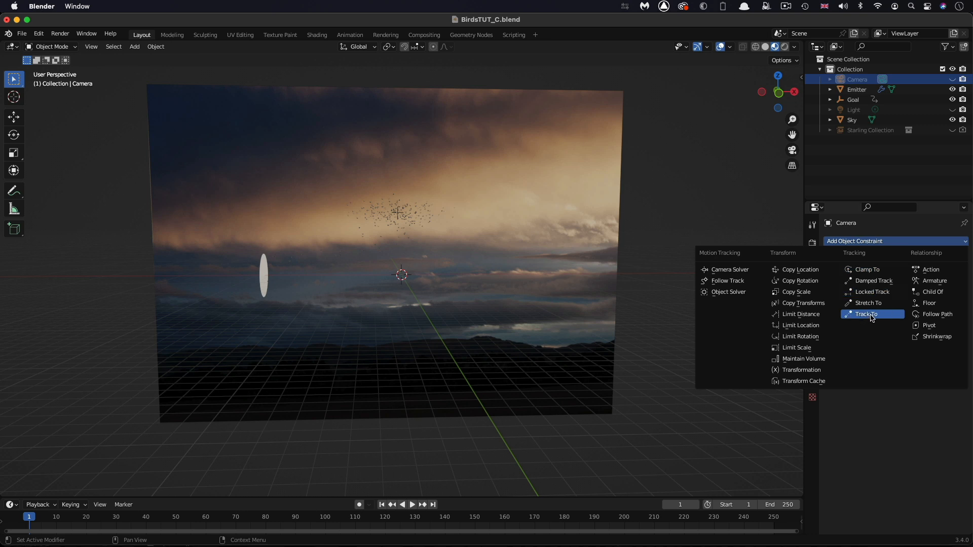
left_click(871, 318)
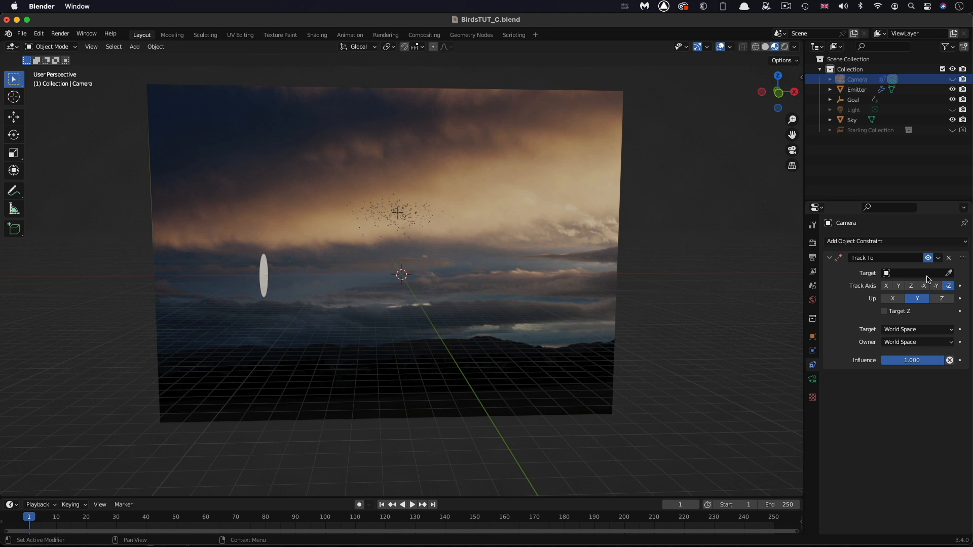
left_click(924, 272)
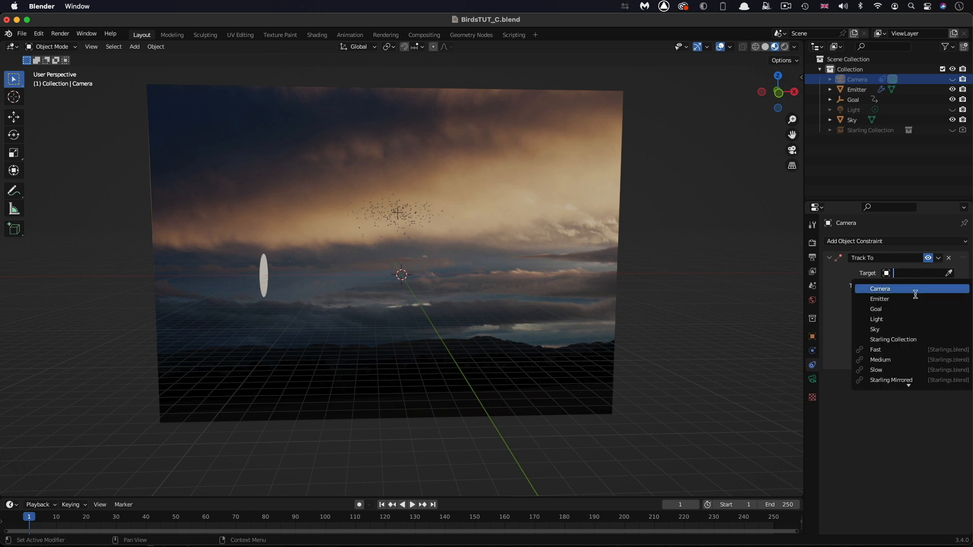
left_click(913, 308)
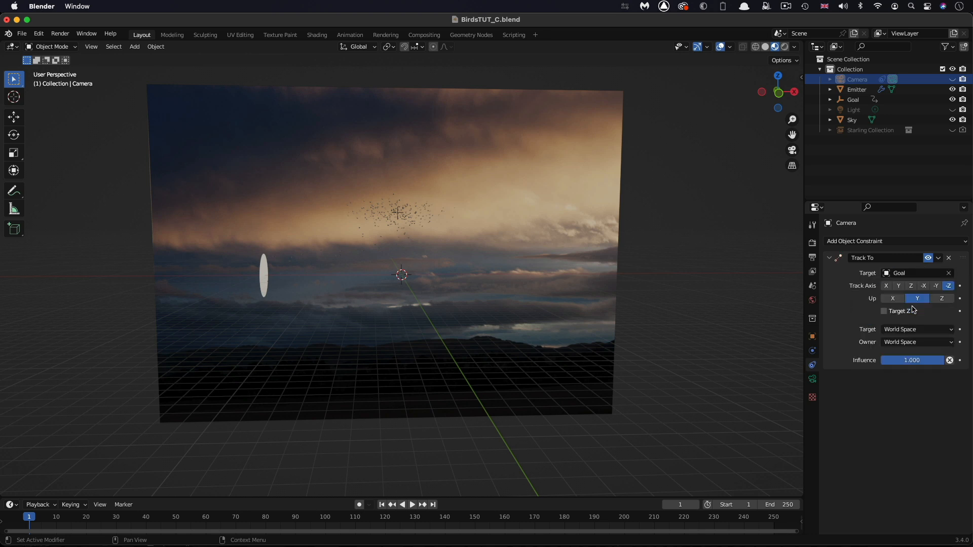
key("KP_0")
key("space")
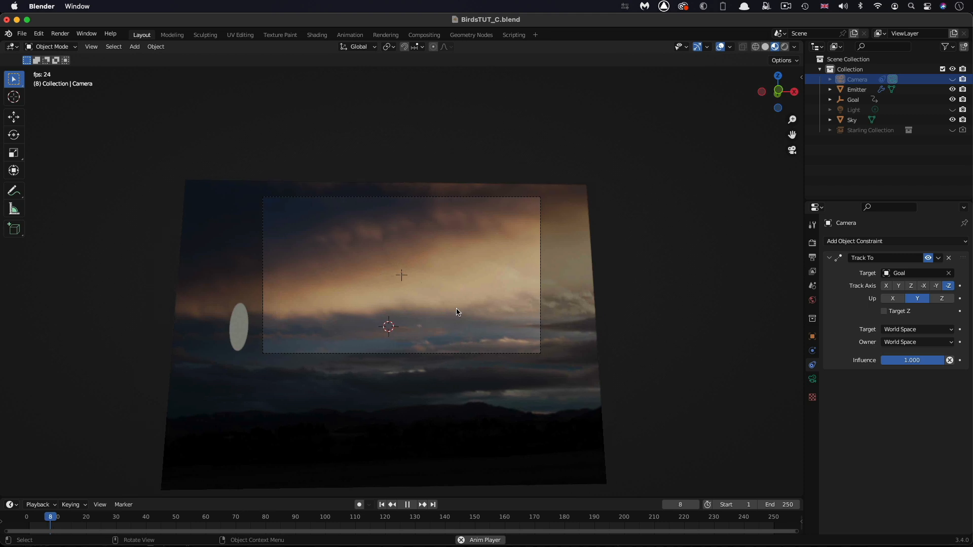
- Lower the Track To influence to 0.2 and replay from frame 1 to frame 161
left_click(407, 505)
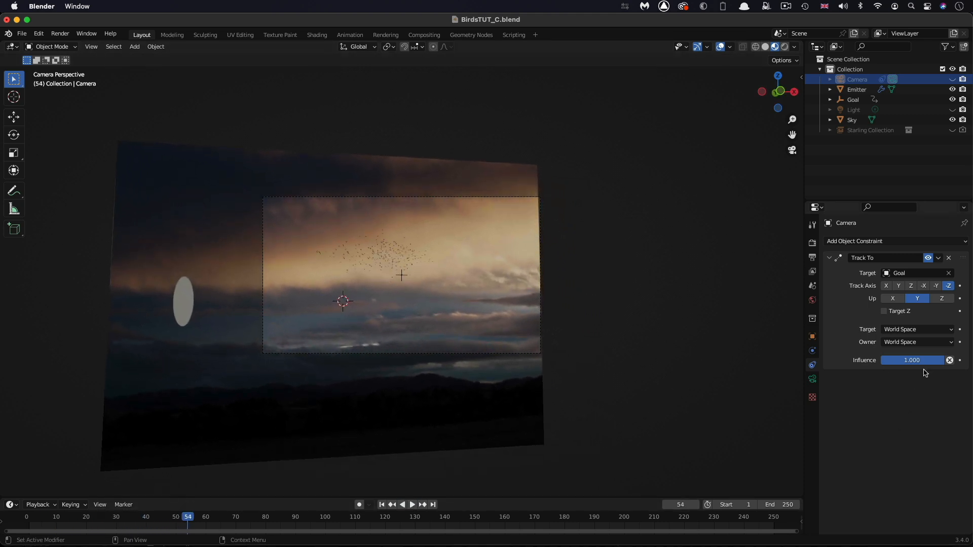
left_click(926, 360)
type(".2")
key("Return")
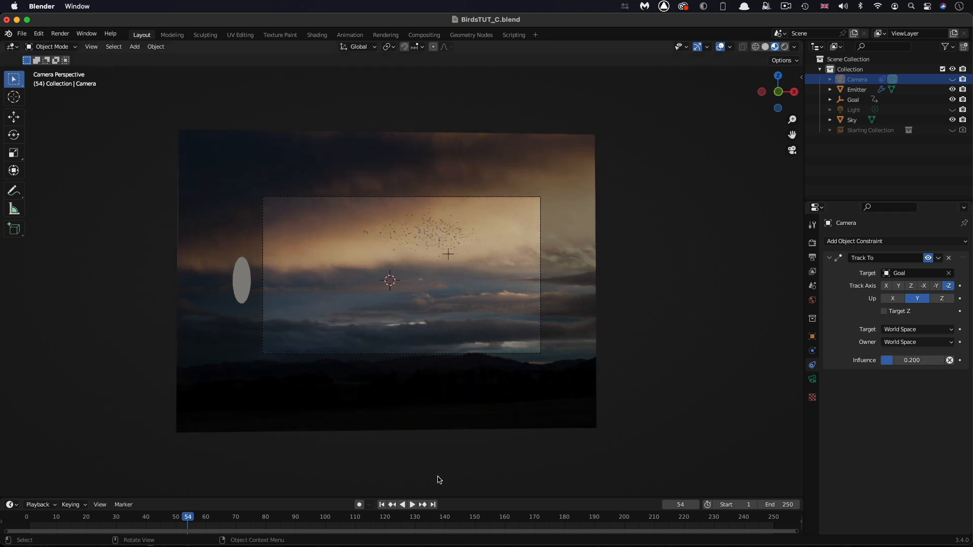
left_click(381, 503)
left_click(411, 505)
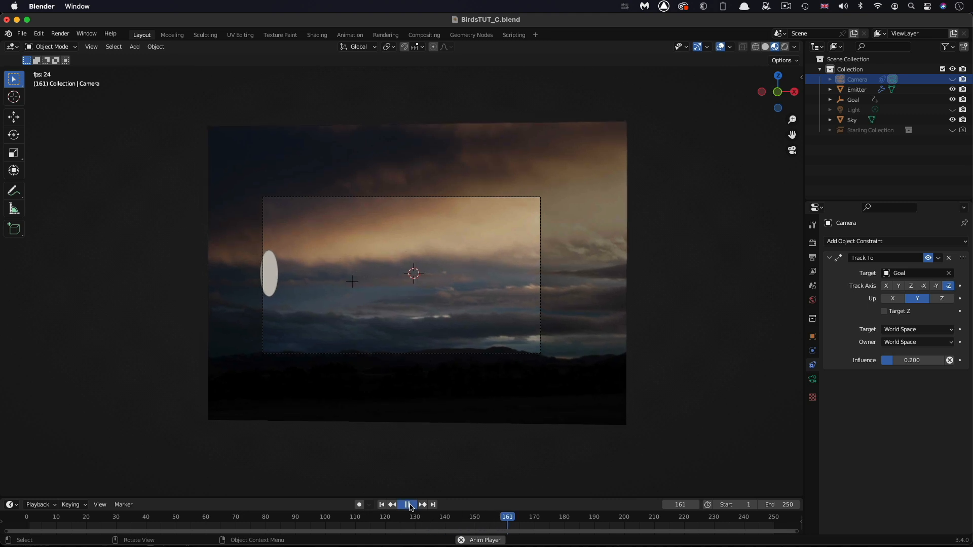
left_click(410, 505)
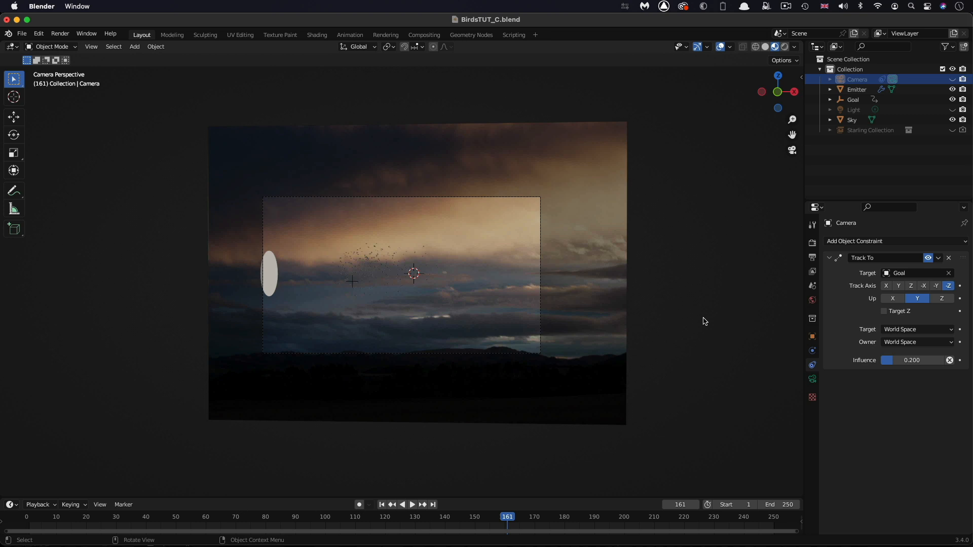
- Turn off Show Emitter in the Emitter's particle viewport display and return to camera view
left_click(856, 90)
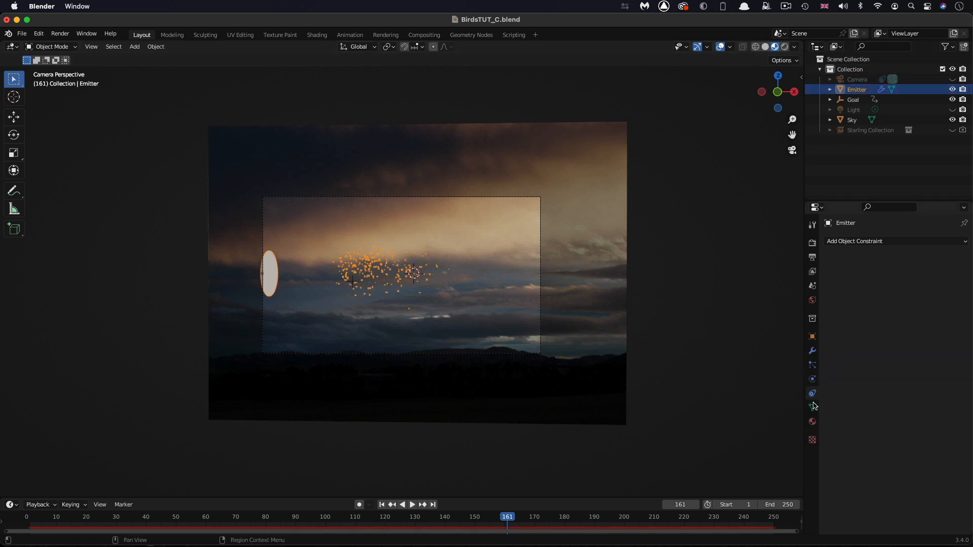
left_click(811, 364)
scroll(832, 397, "down", 5)
scroll(832, 397, "down", 5)
scroll(833, 397, "down", 5)
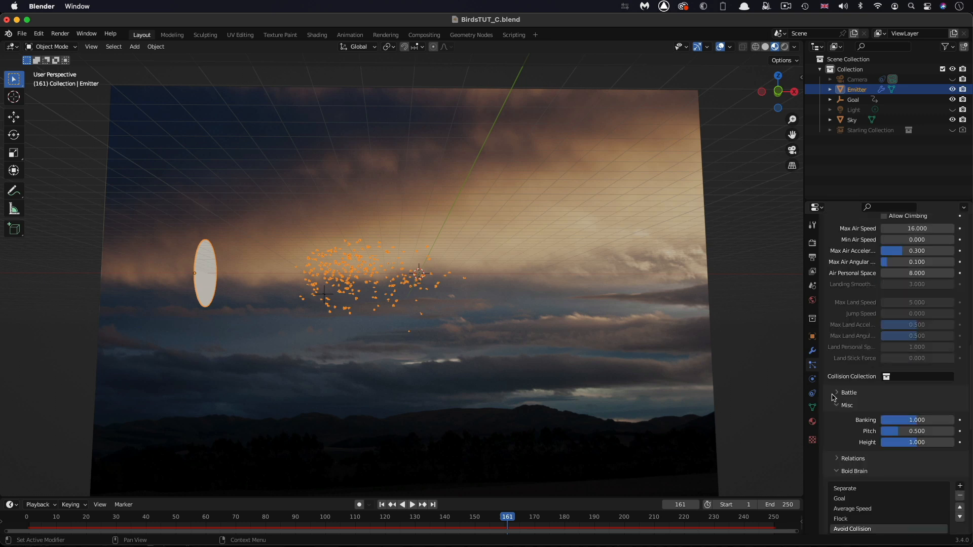
scroll(832, 397, "down", 5)
scroll(832, 397, "down", 5)
scroll(832, 398, "down", 5)
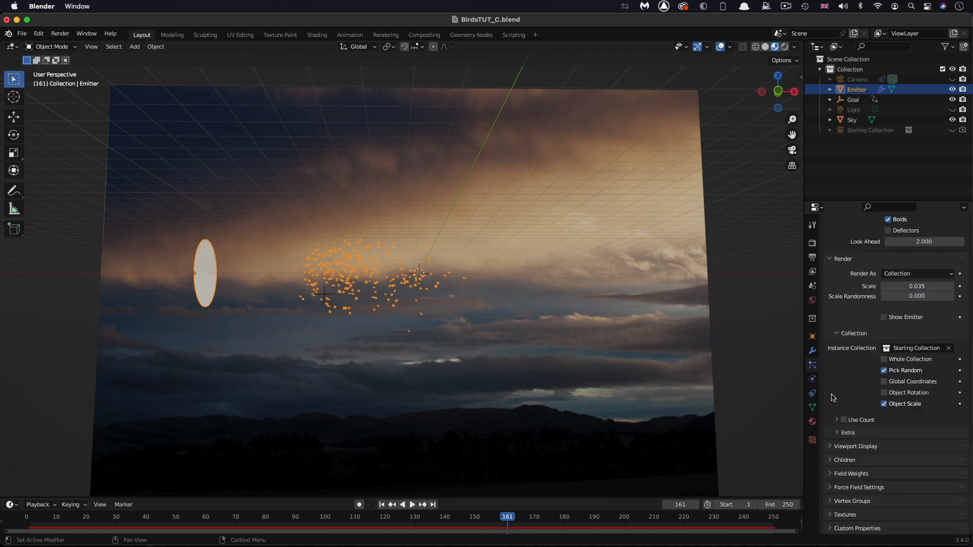
left_click(829, 448)
scroll(885, 493, "down", 2)
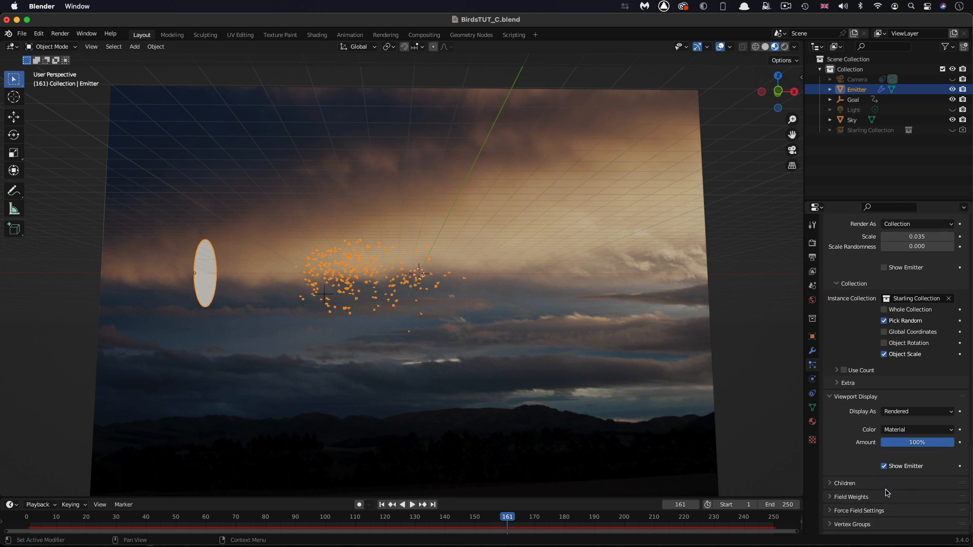
left_click(885, 466)
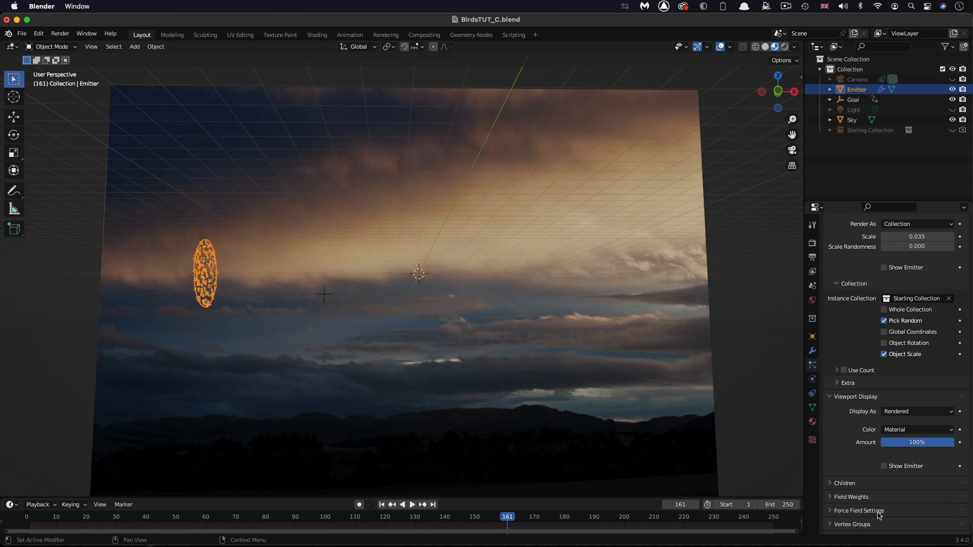
scroll(567, 273, "down", 2)
scroll(566, 272, "down", 3)
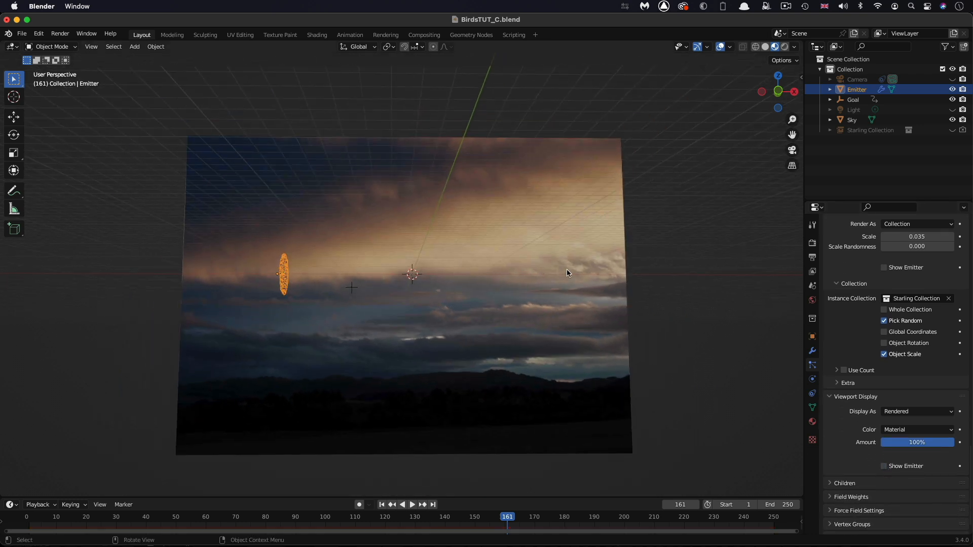
key("KP_0")
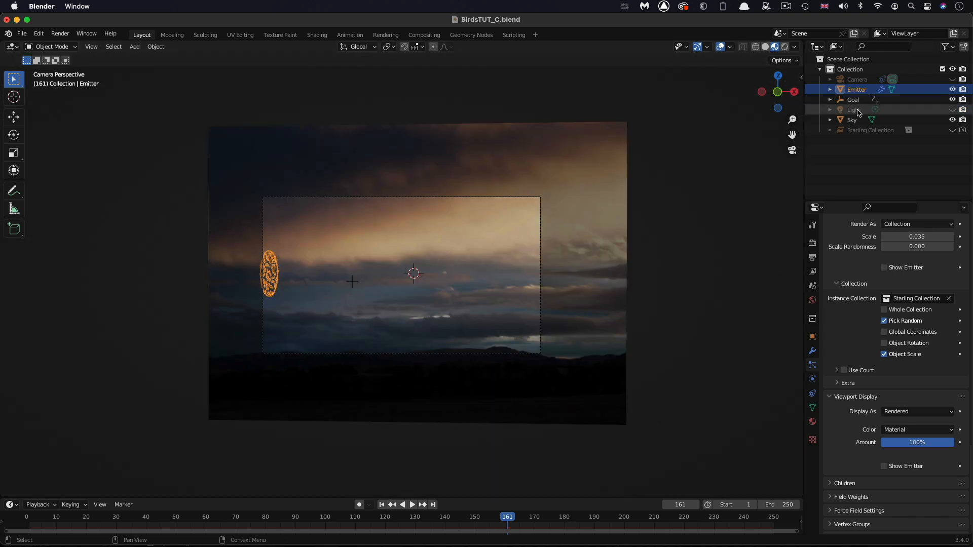
- In rendered shading, add a Sun light rotated 90° on X and 45° on Z
left_click(785, 48)
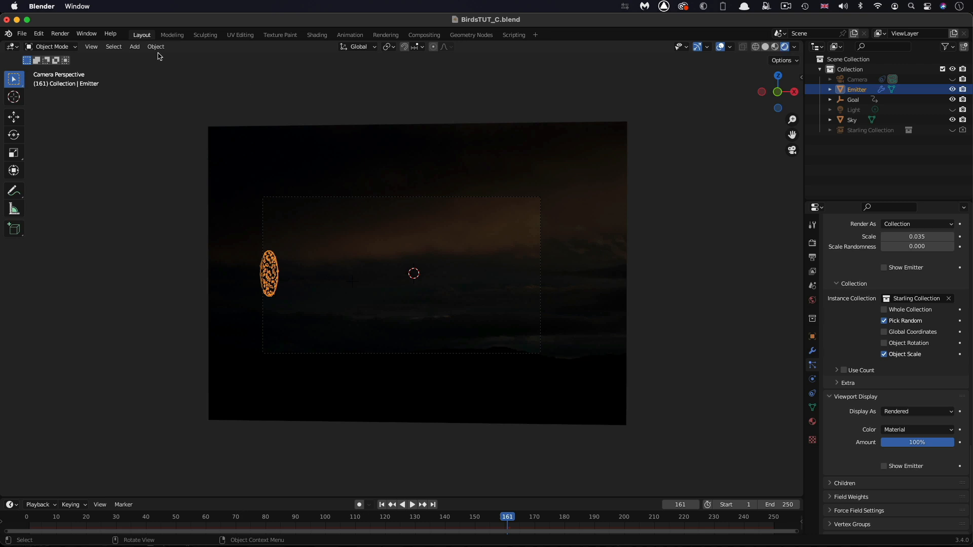
left_click(134, 46)
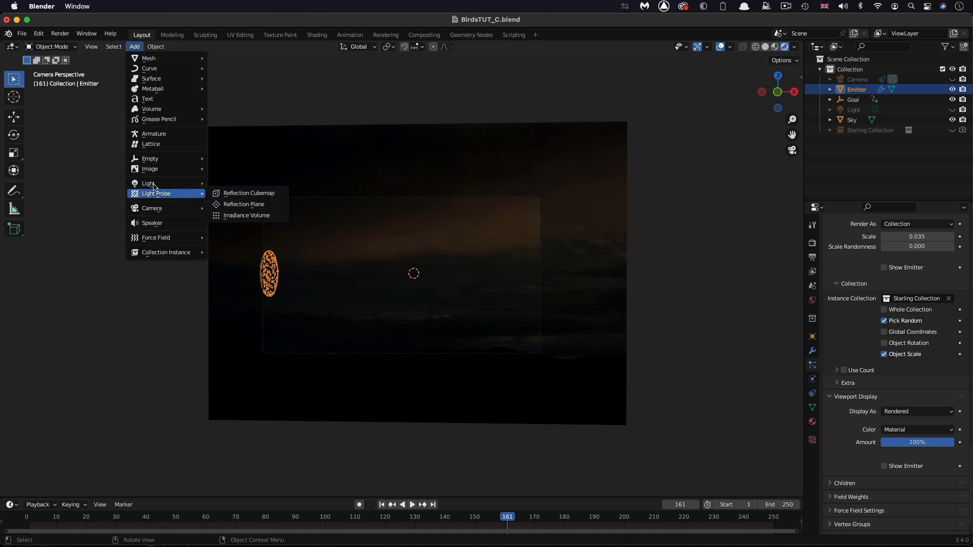
left_click(256, 196)
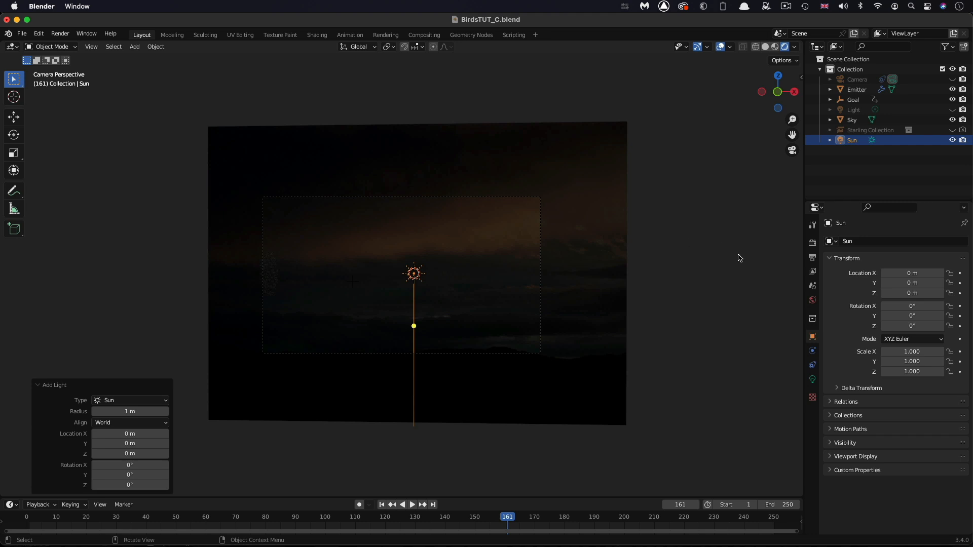
left_click(927, 306)
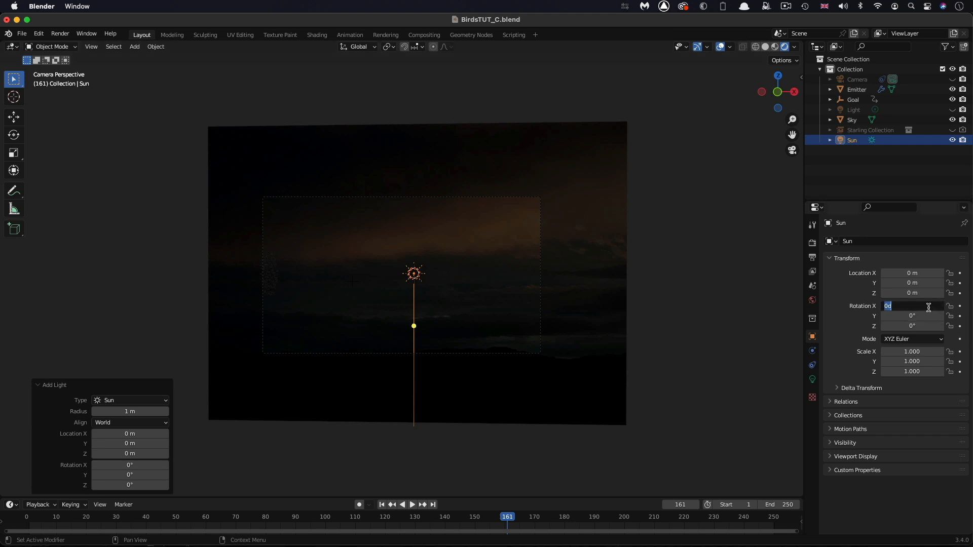
type("9")
type("0")
key("Tab")
key("Tab")
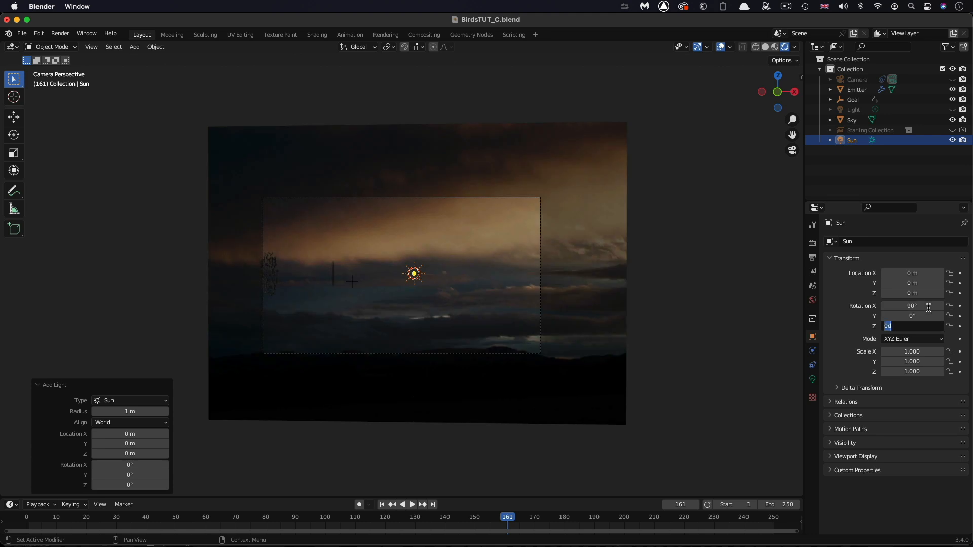
type("45")
key("Return")
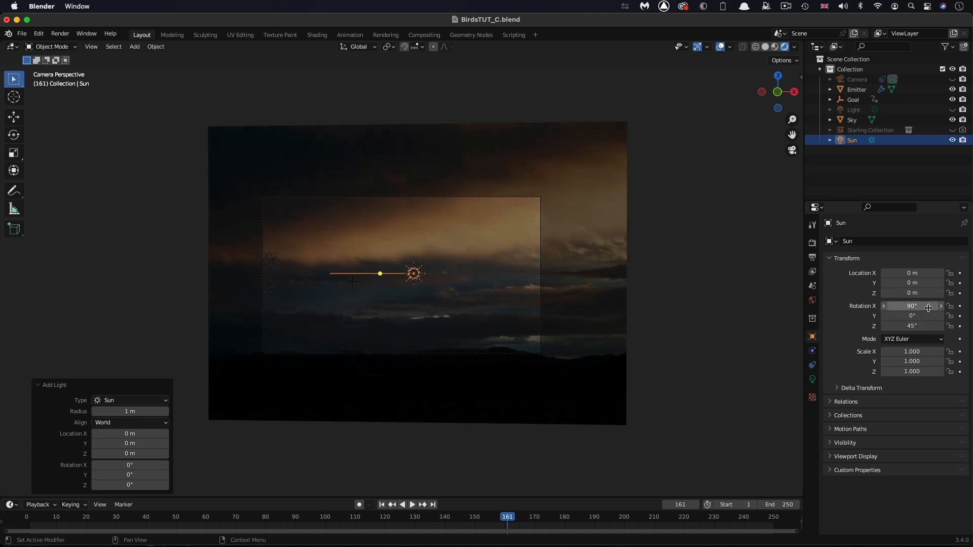
- Set the Sun's strength to 5 and tint it a pale warm pink
left_click(812, 379)
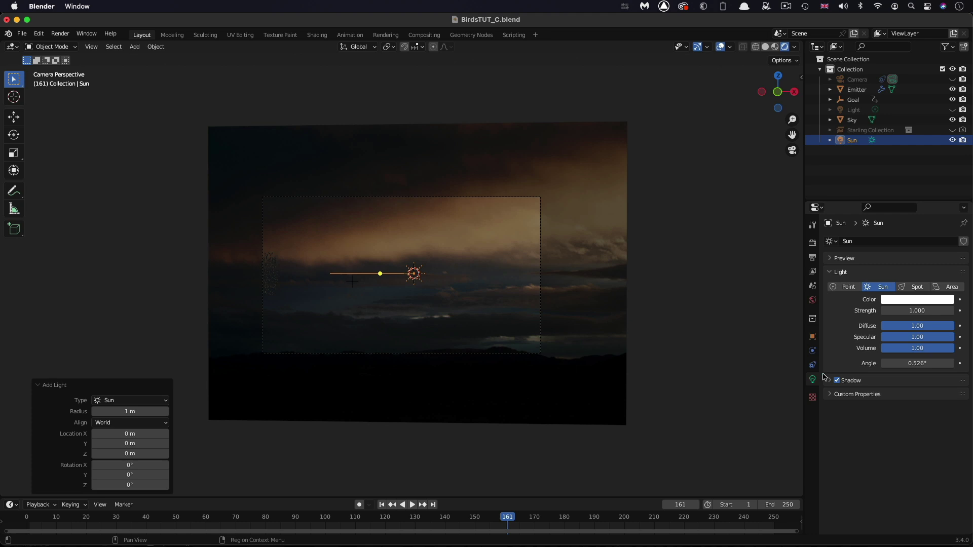
left_click(934, 312)
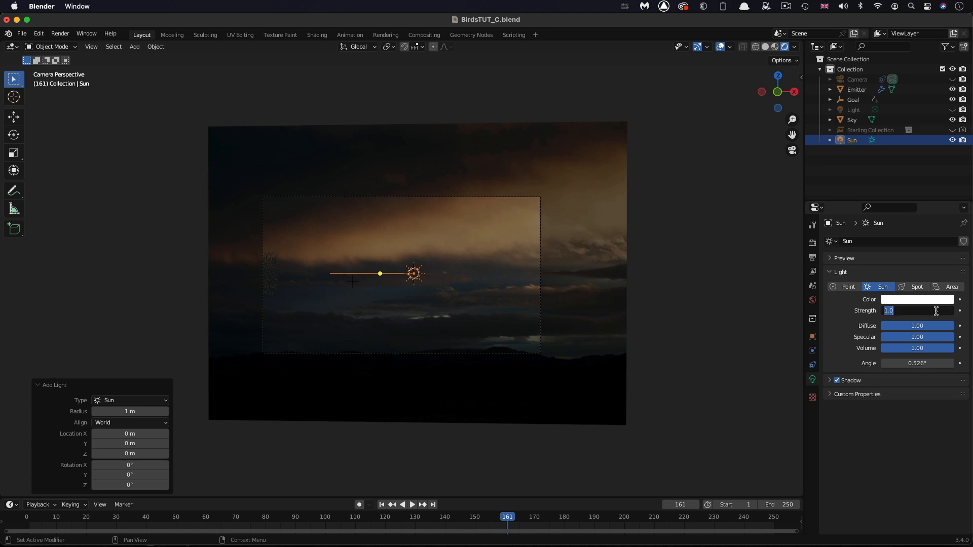
type("5")
key("Return")
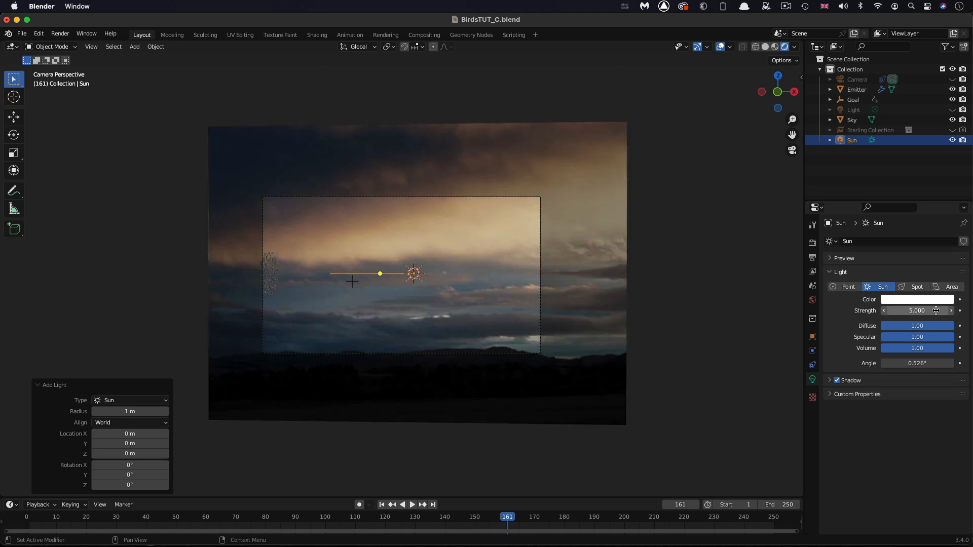
left_click(927, 303)
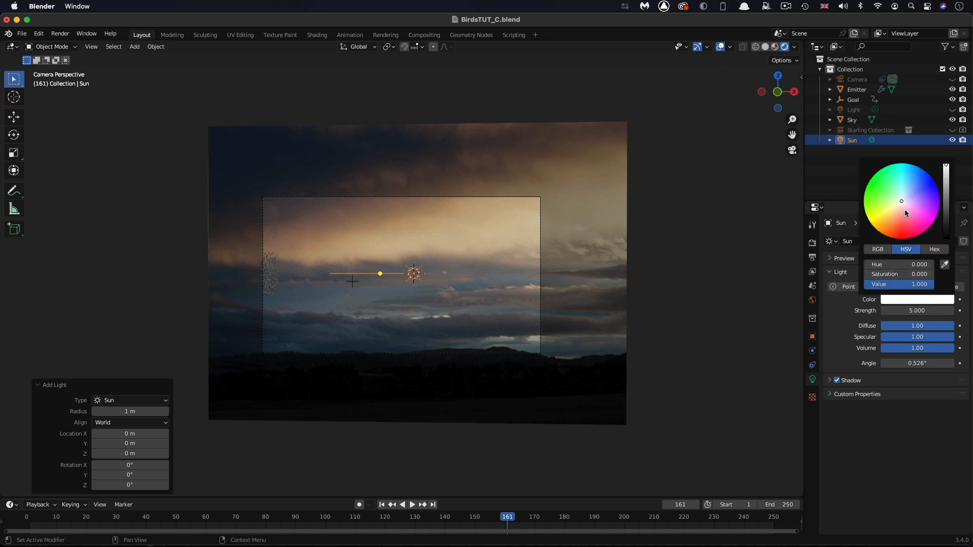
left_click_drag(896, 274, 919, 274)
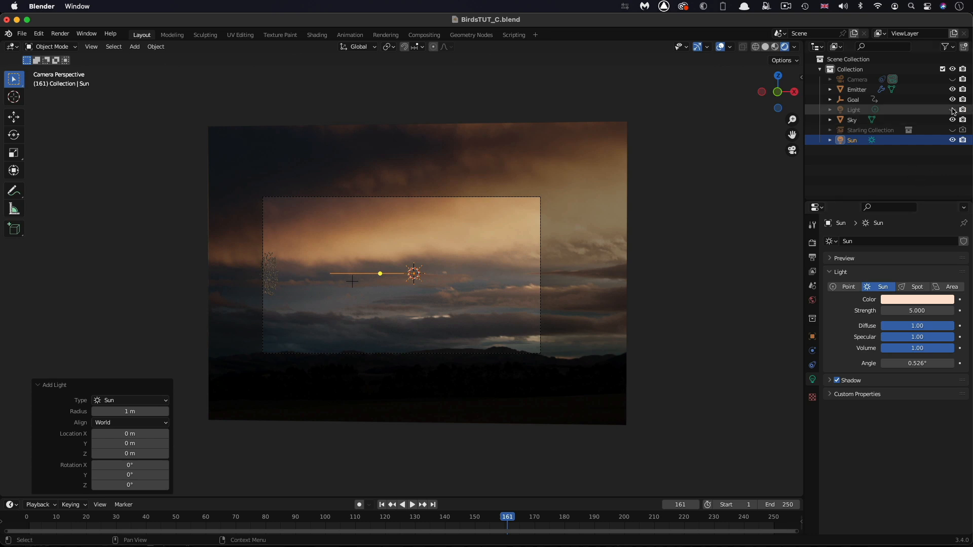
- Move the point light named Light to location 24, 10, -10 m
left_click(852, 112)
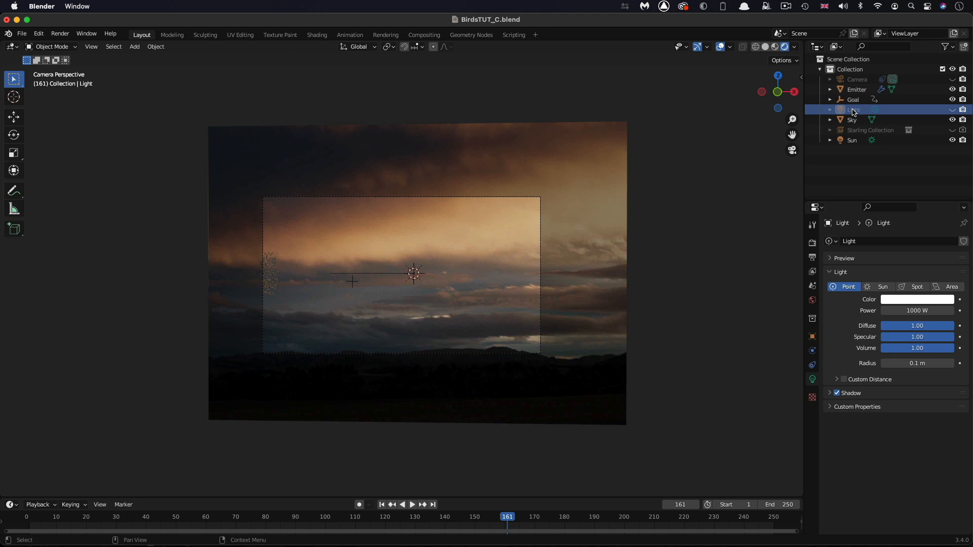
left_click(811, 336)
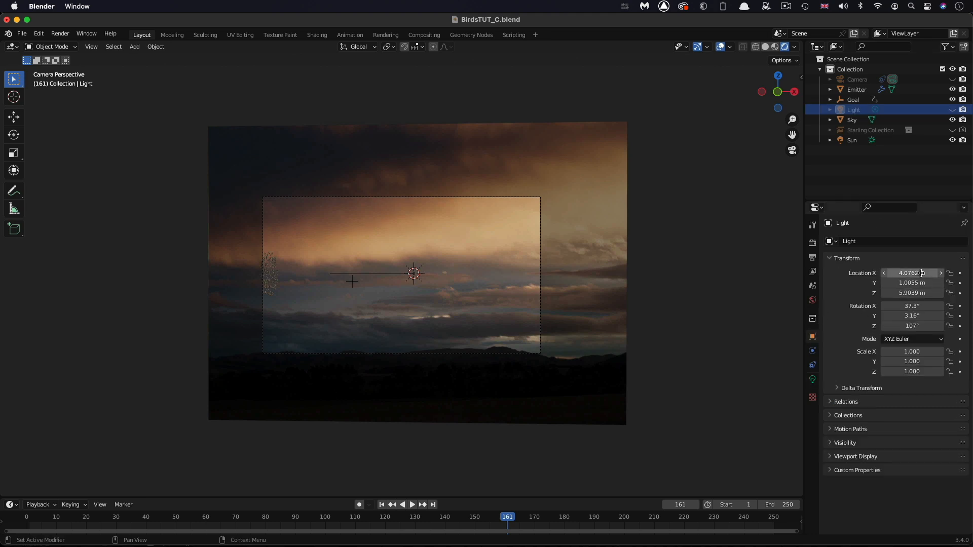
key("alt+g")
double_click(927, 274)
type("24")
key("Tab")
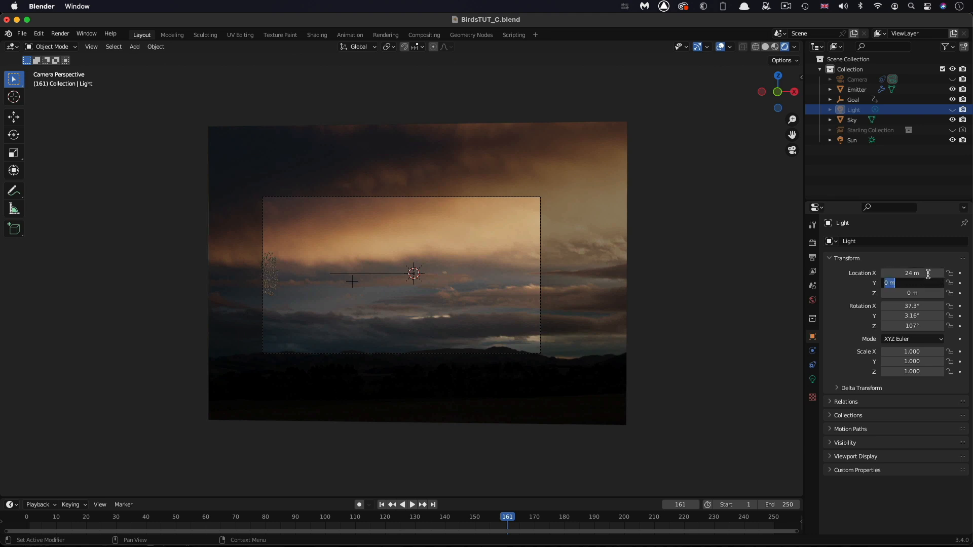
type("10")
key("Tab")
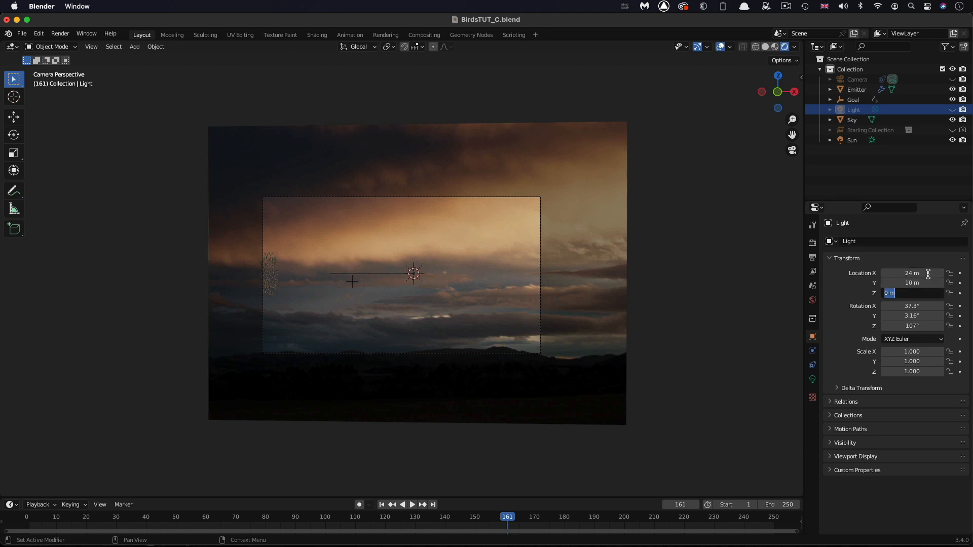
type("-10")
key("Tab")
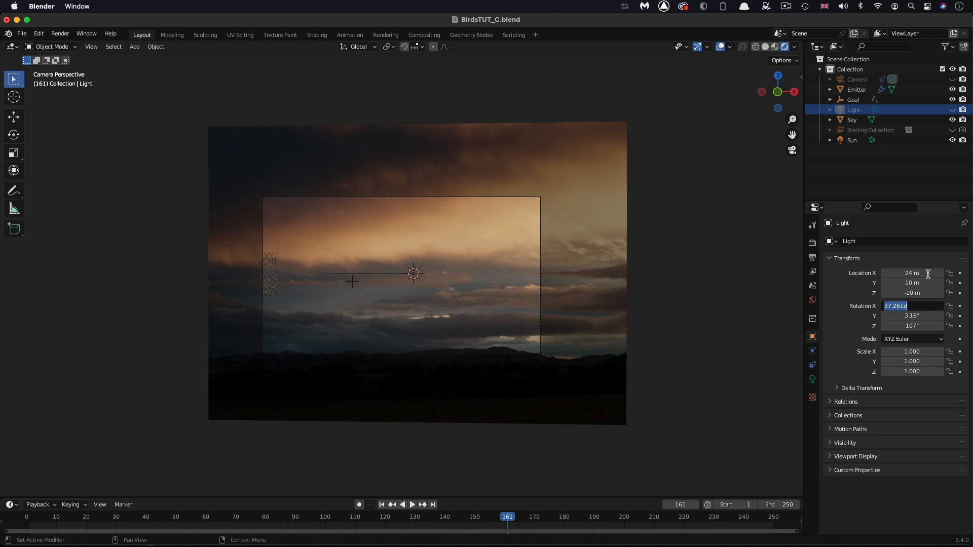
- Give the point light 75000 W power, enable it in the scene, and tint it pale warm pink
left_click(812, 379)
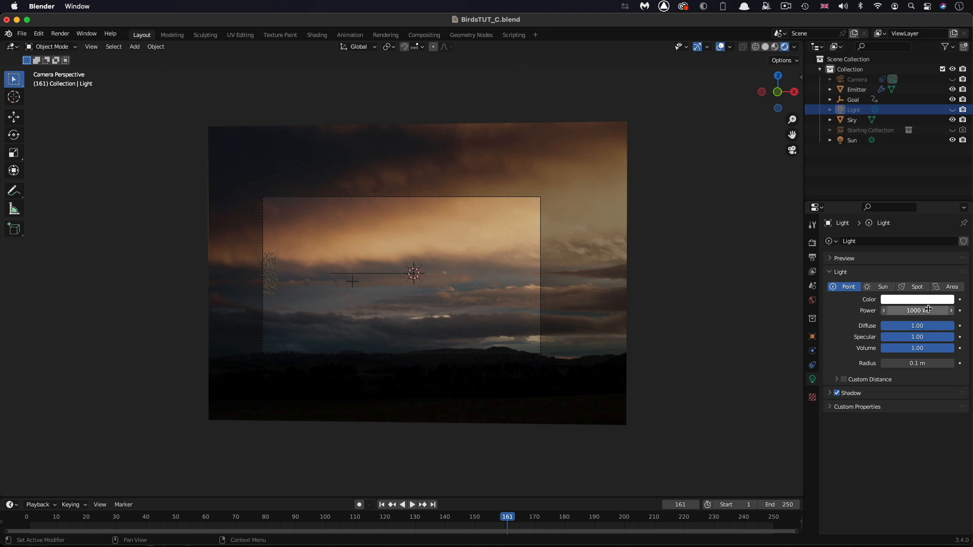
left_click(929, 309)
type("75")
type("000")
key("Return")
left_click(952, 109)
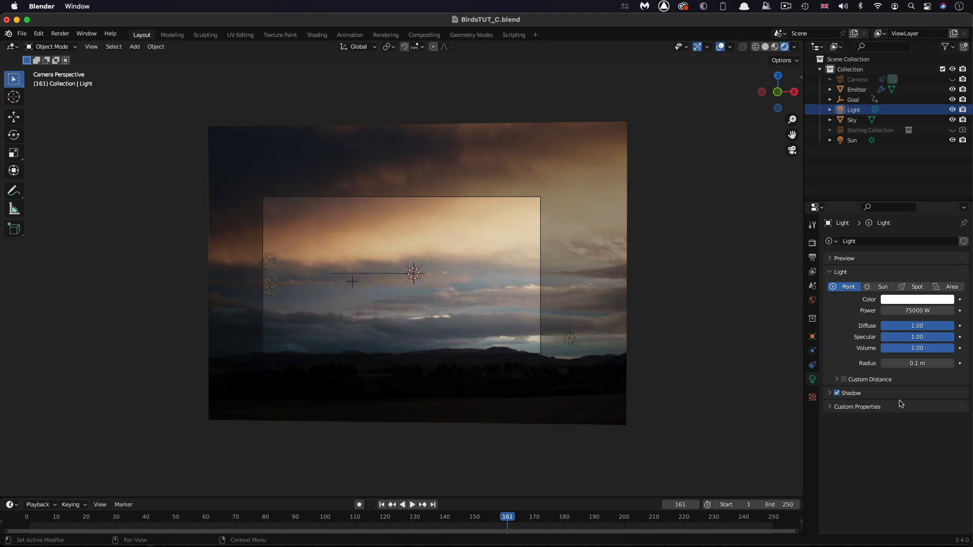
left_click(916, 300)
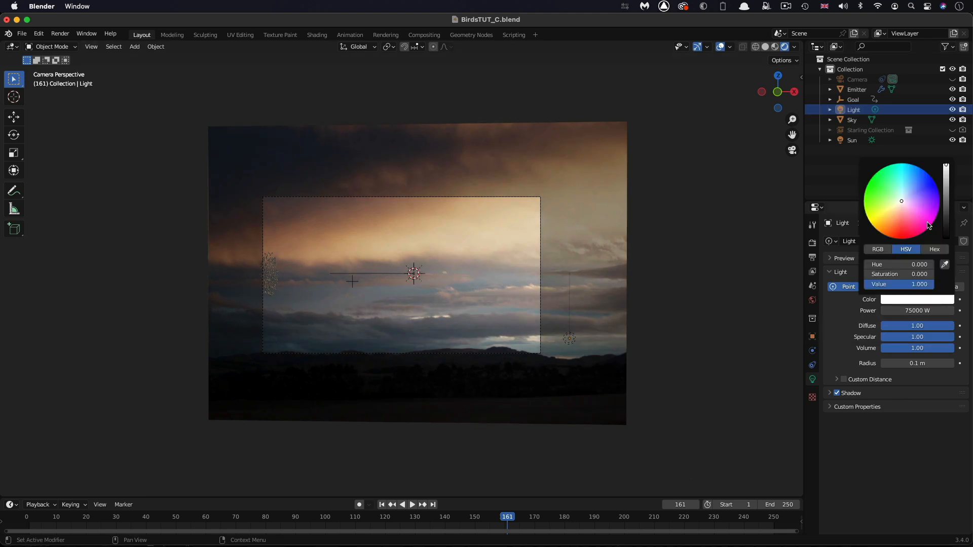
left_click_drag(899, 200, 897, 208)
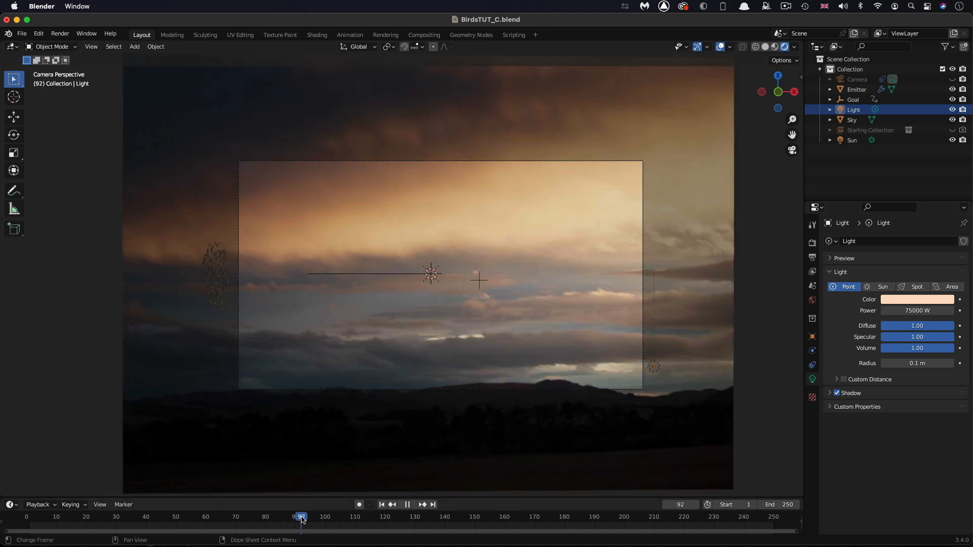
- Disable shadow casting on the Sun light
left_click(857, 121)
left_click(853, 141)
left_click(836, 380)
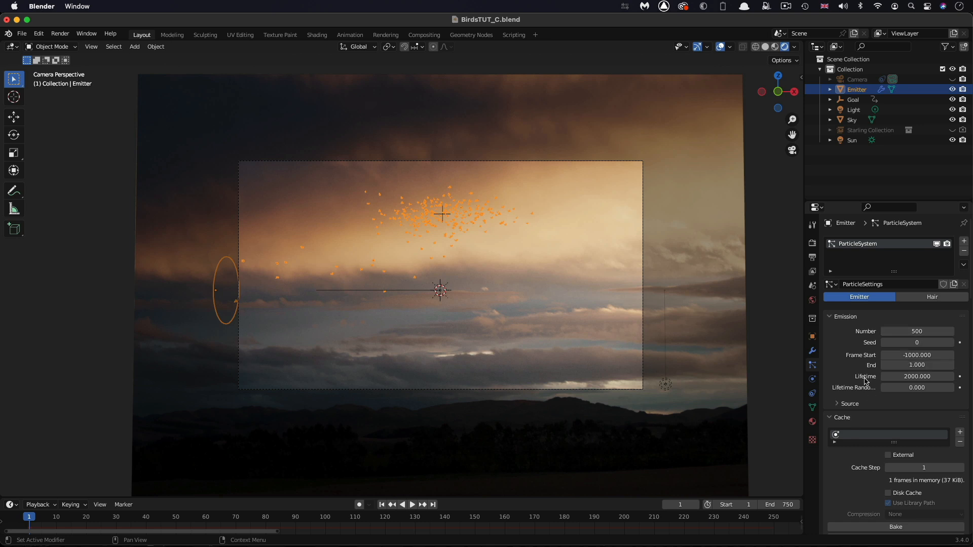
scroll(864, 381, "down", 3)
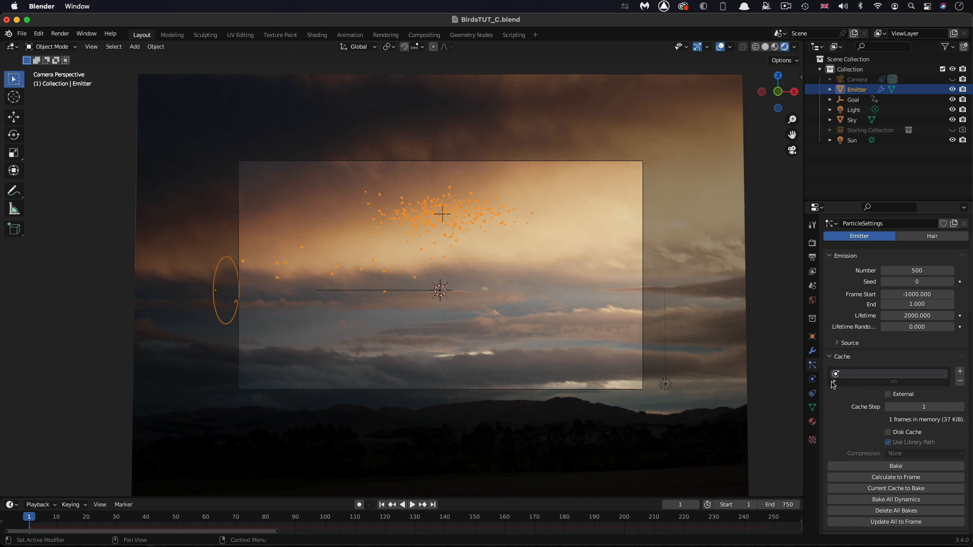
- Reset the cached flock simulation so particles return to the Emitter at frame 1
left_click(383, 505)
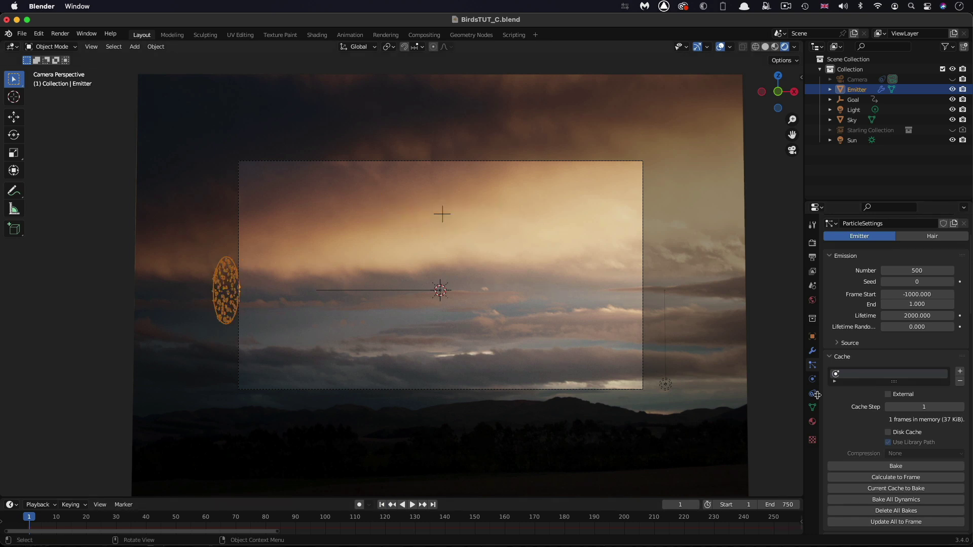
right_click(863, 374)
left_click(864, 375)
- Review render and output settings: Eevee 64 samples, 1920×1080 at 24 fps, frames 1–750, PNG to /tmp/
left_click(812, 243)
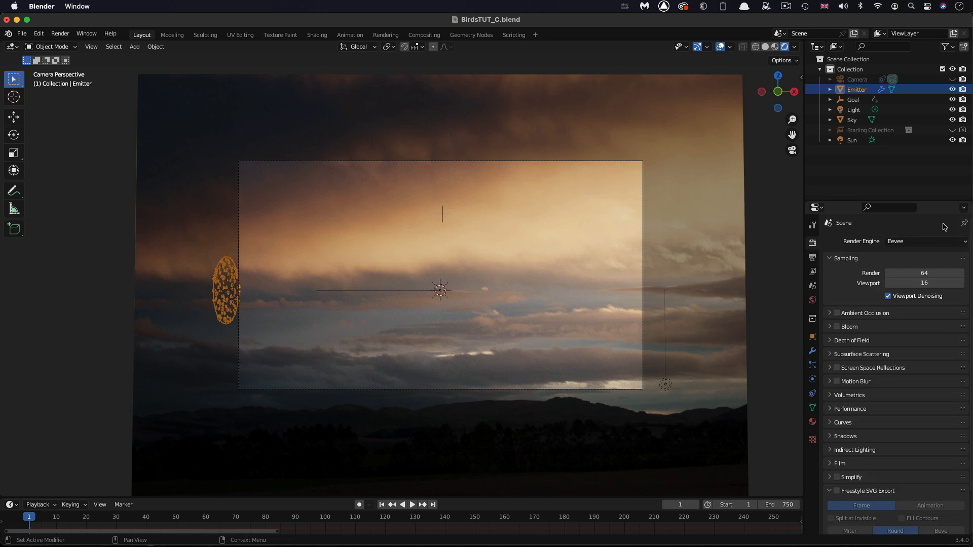
left_click(812, 257)
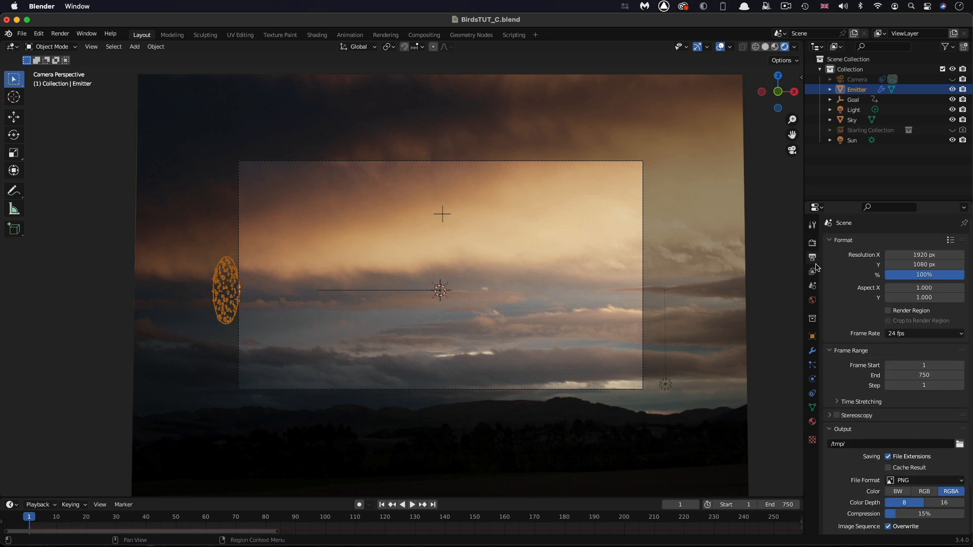
scroll(863, 360, "down", 2)
scroll(864, 360, "down", 1)
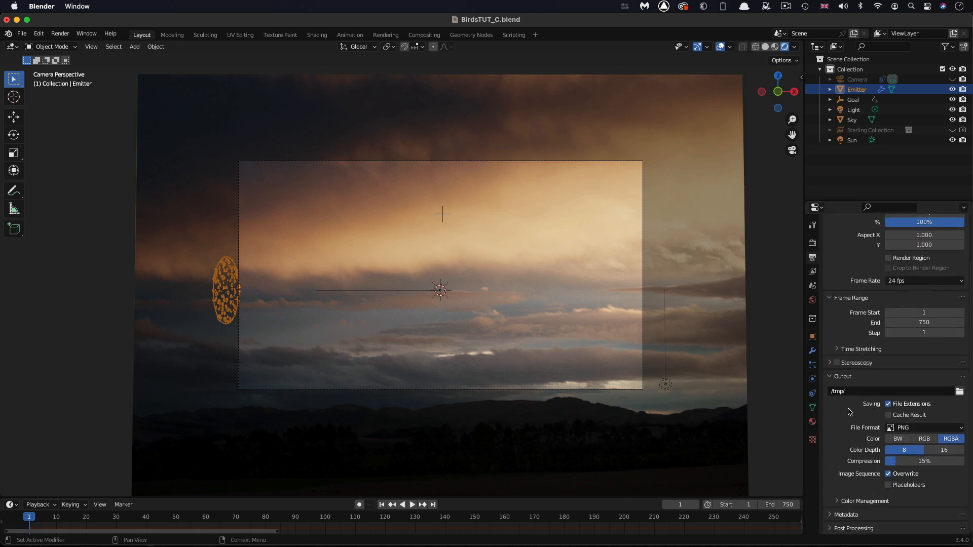